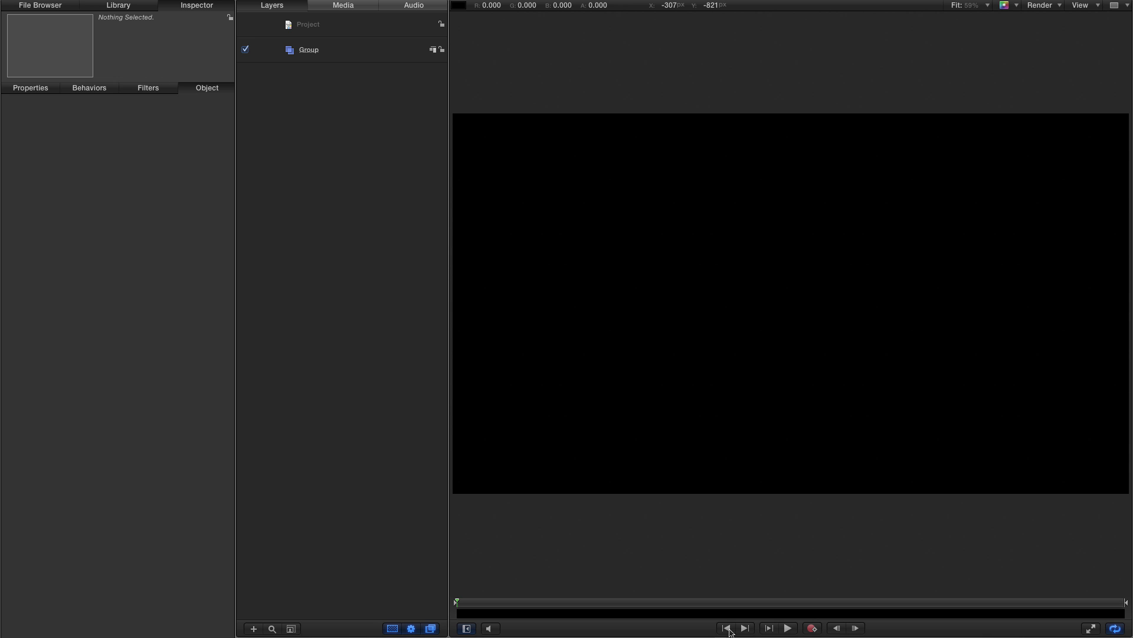
Step: Add a Color Solid generator to the empty group
key(super+j)
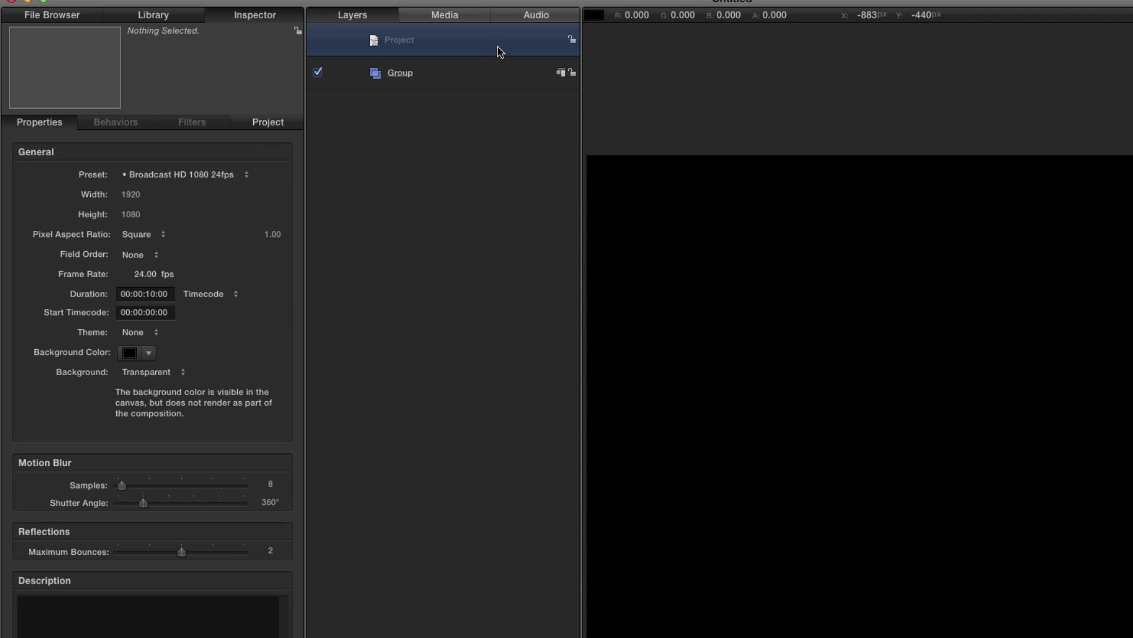
click(471, 73)
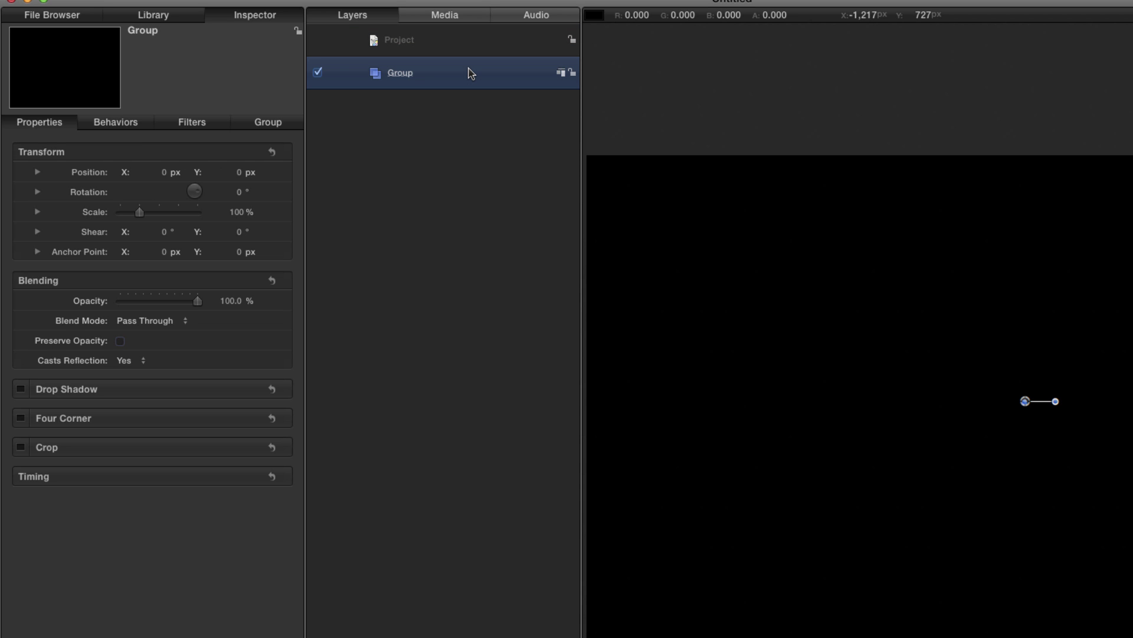
key(super+2)
click(56, 147)
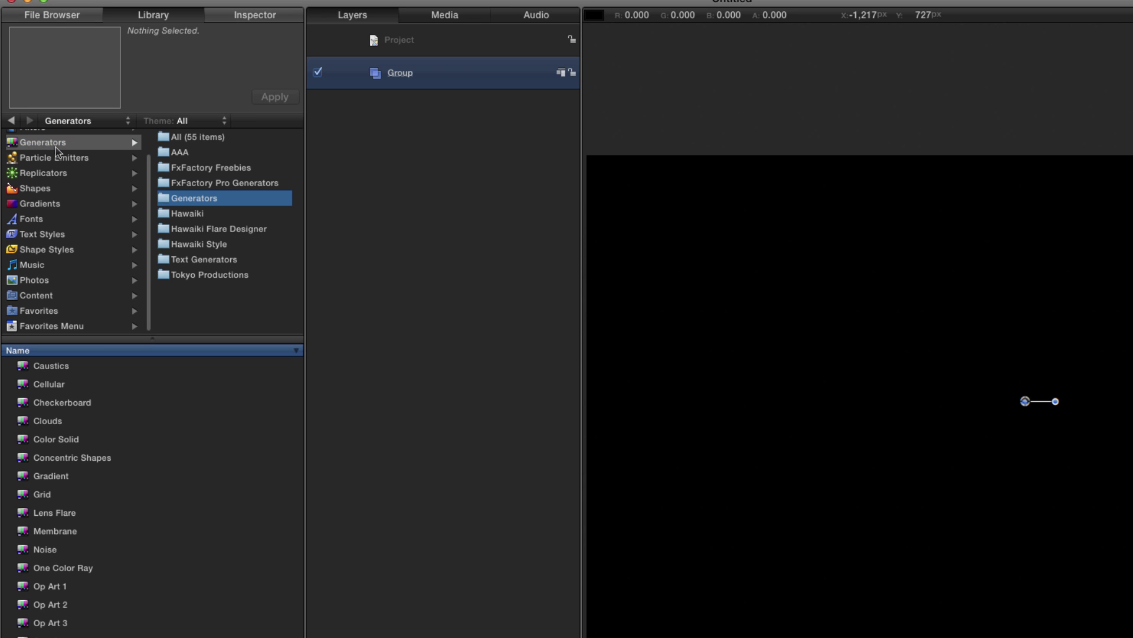
click(24, 441)
drag(24, 442, 438, 114)
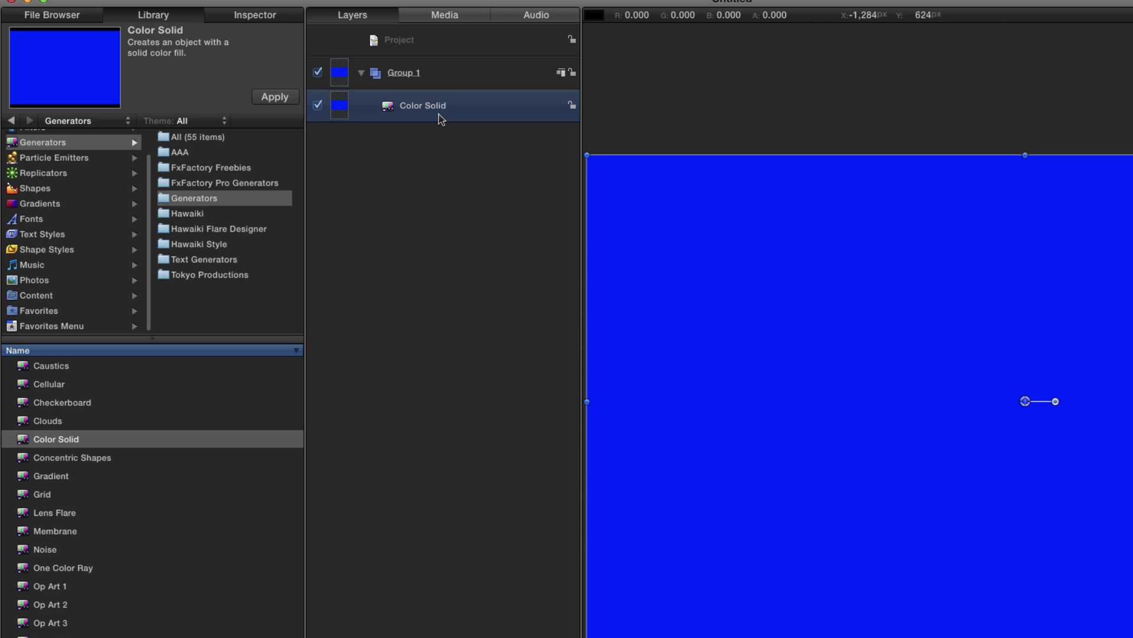
Step: Change the color of the Color Solid to black
key(F4)
click(128, 230)
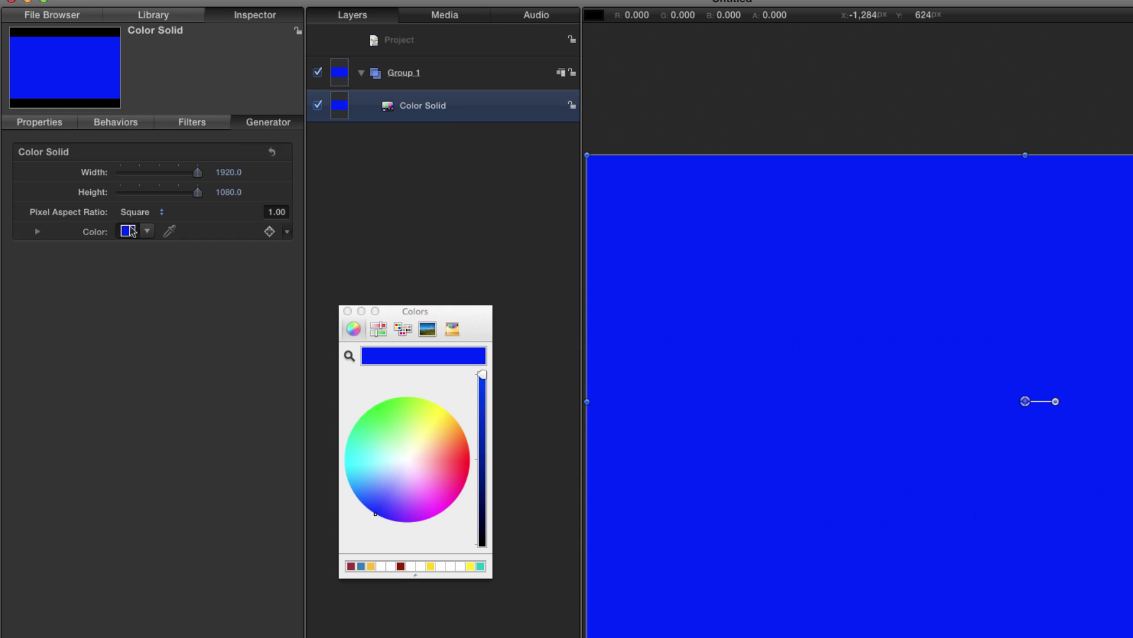
drag(482, 374, 482, 543)
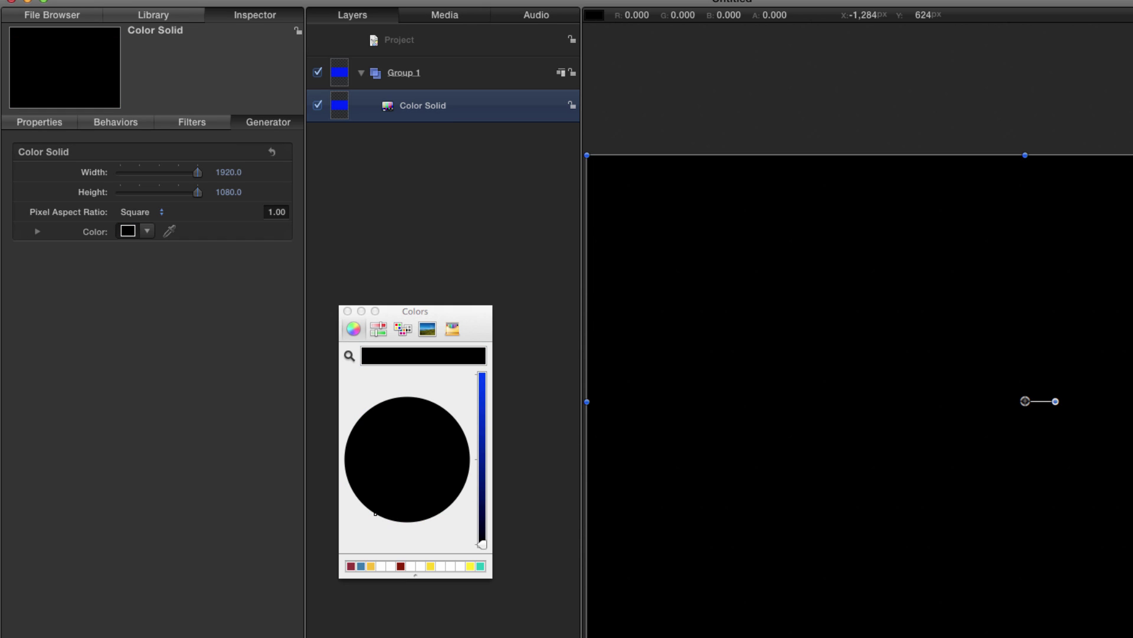
click(347, 311)
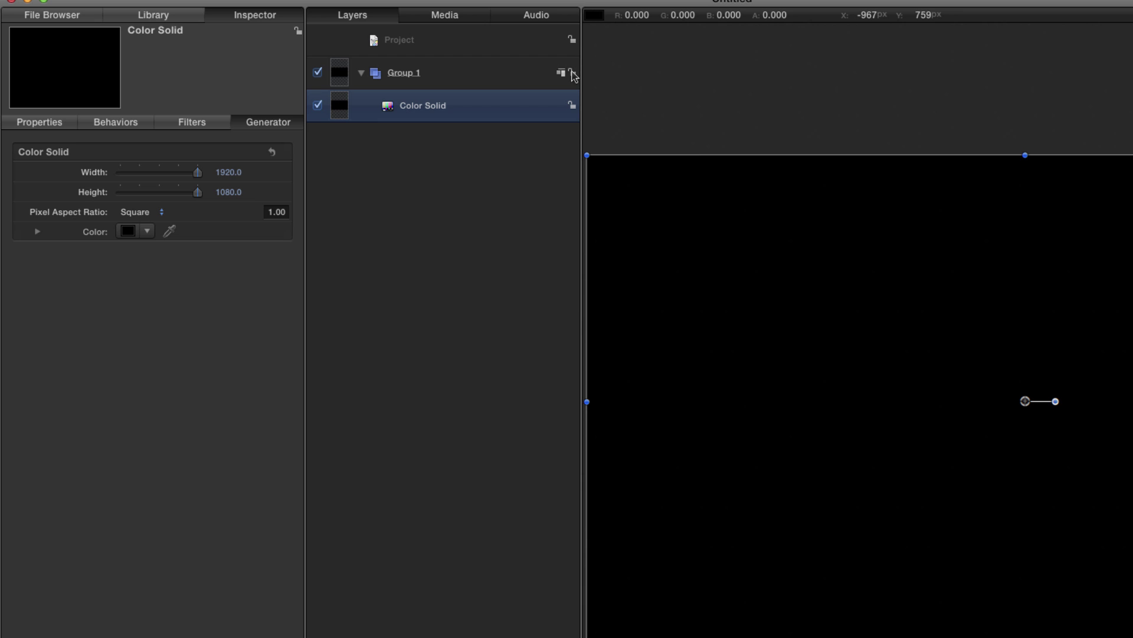
Step: Rename the group containing the Color Solid as Black and create a new group above it
double_click(403, 73)
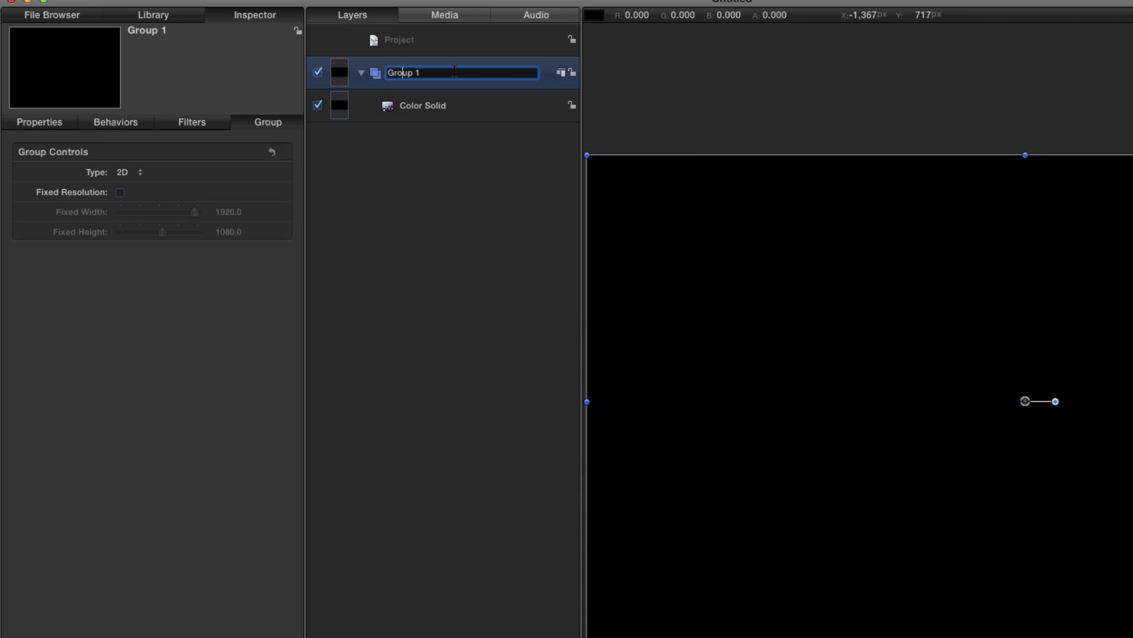
text(Black)
key(Return)
click(415, 40)
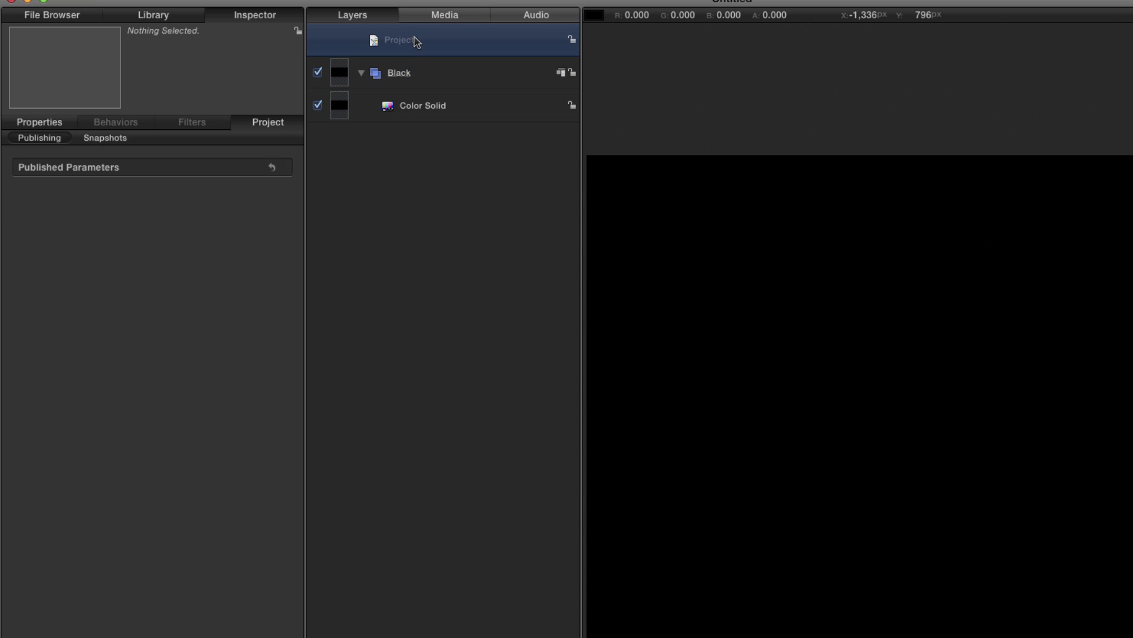
key(shift+super+n)
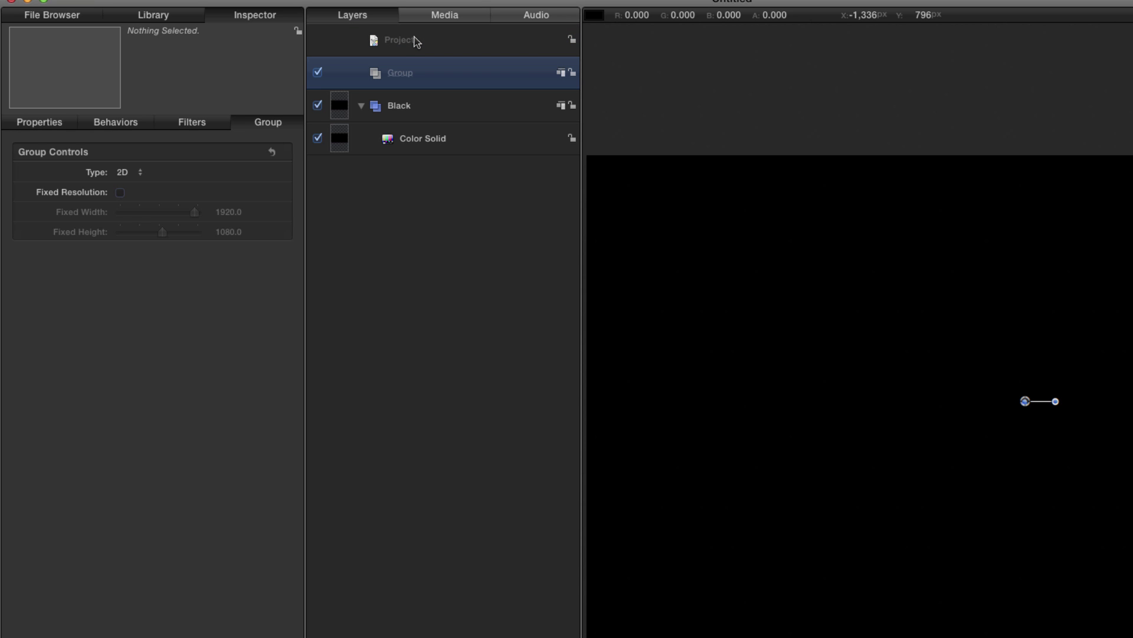
Step: Set up the Circle tool with a yellow fill and a red outline
key(r)
key(F7)
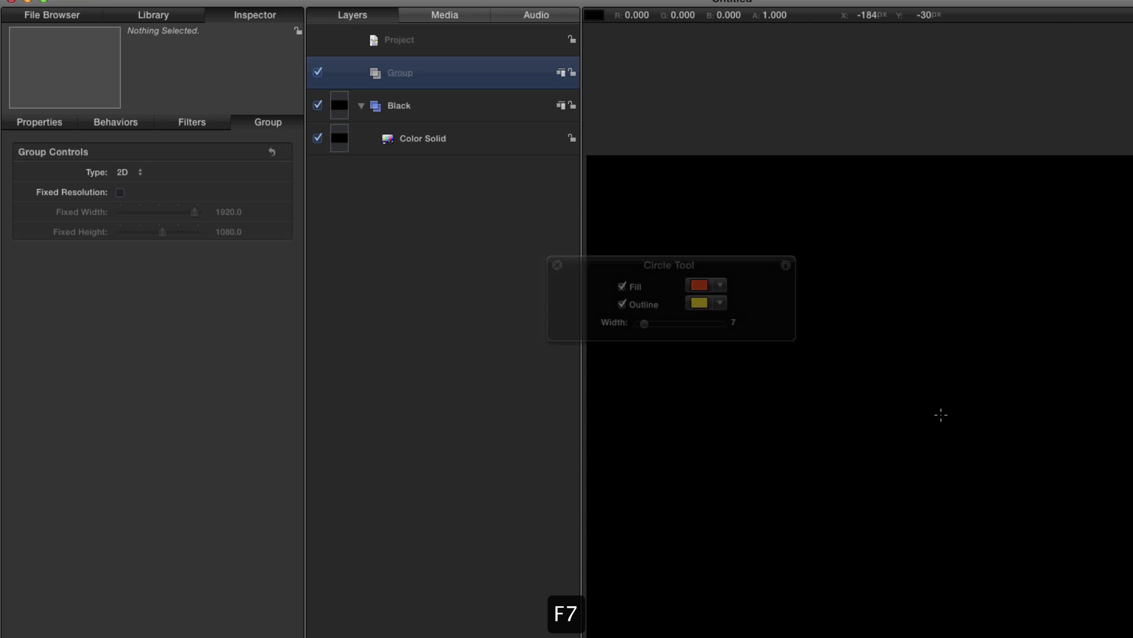
click(700, 285)
click(451, 414)
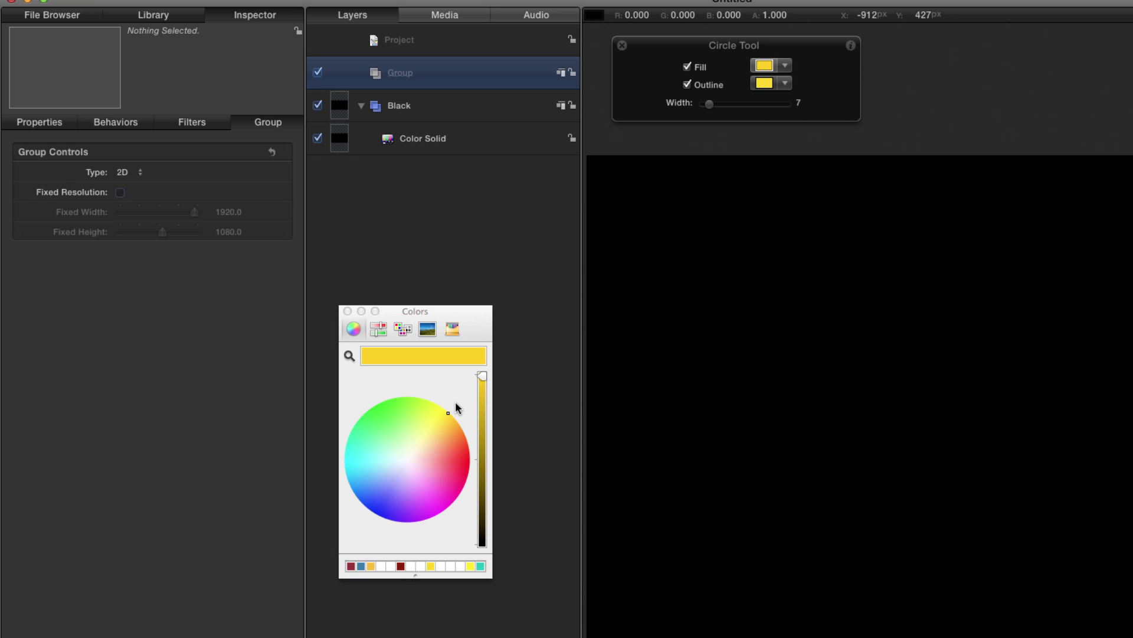
click(444, 413)
drag(447, 415, 504, 450)
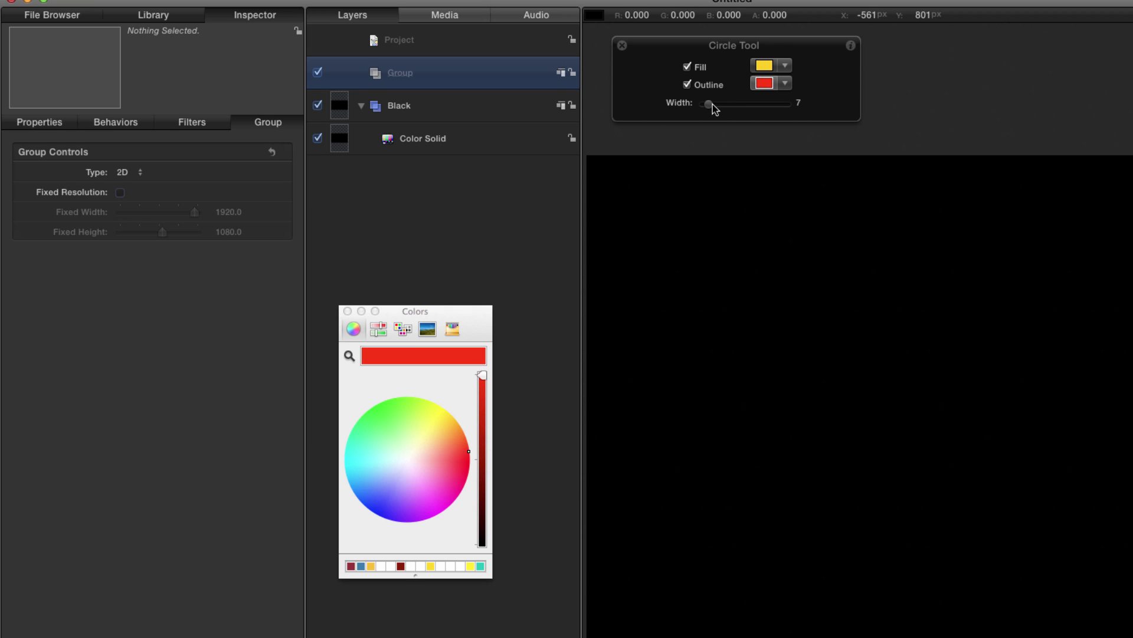
click(622, 45)
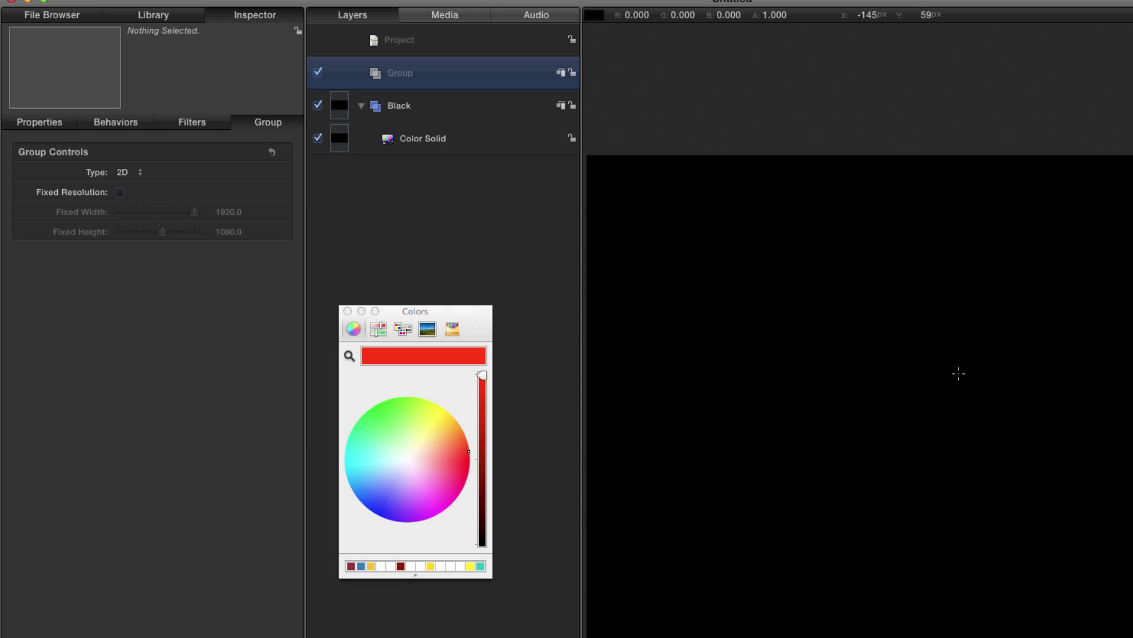
Step: Draw a tiny circle near the middle of the canvas and reset its transform to center it at 0, 0
drag(959, 374, 962, 376)
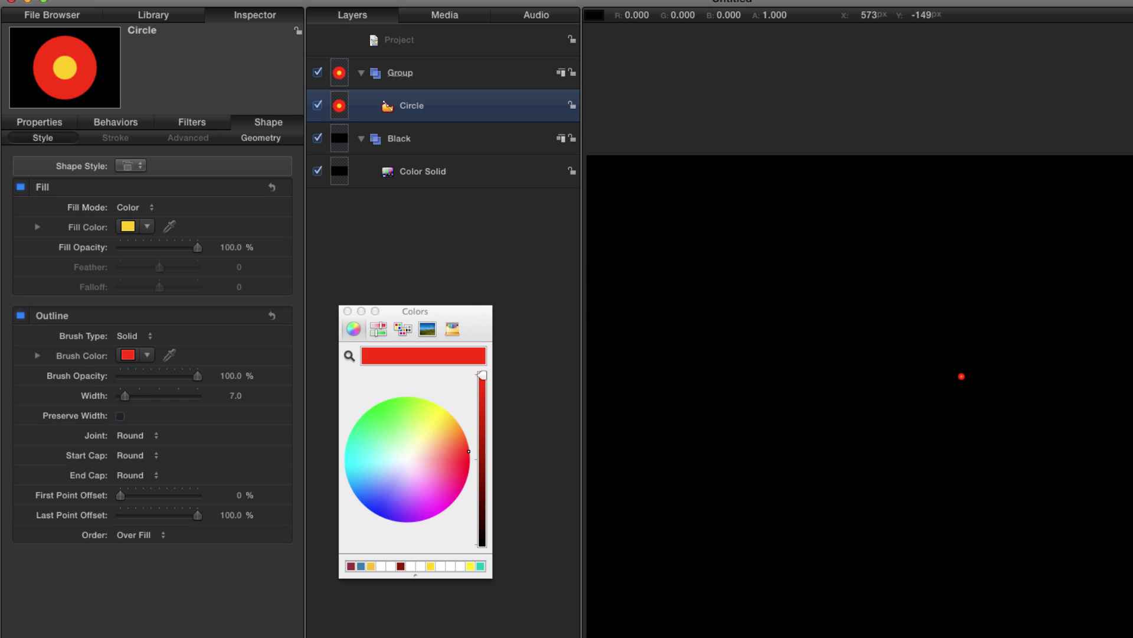
key(F1)
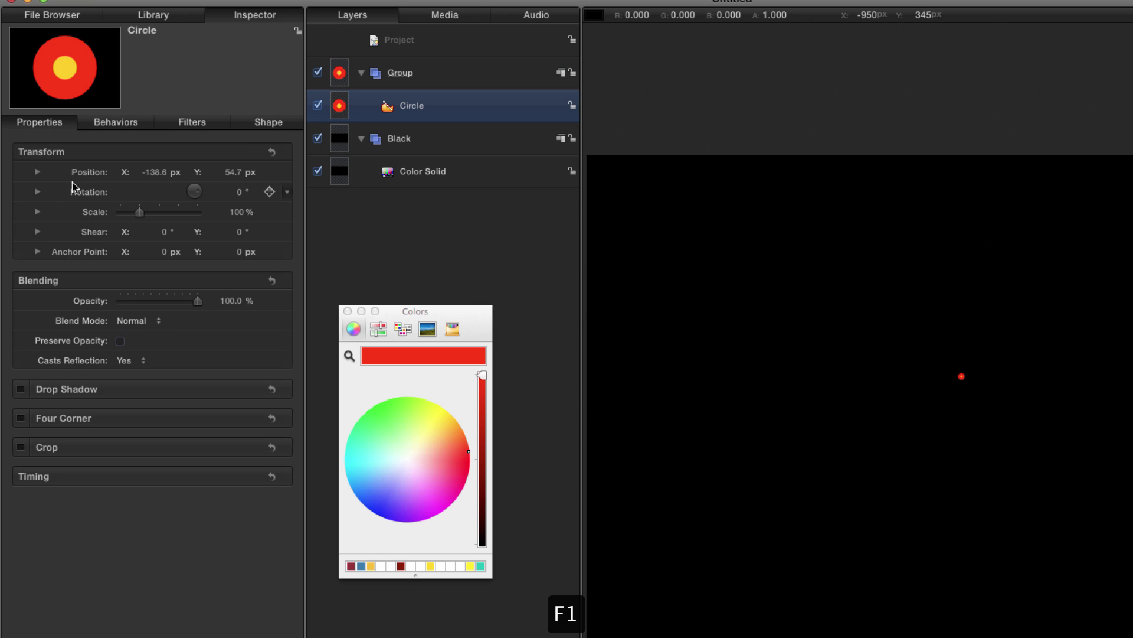
click(272, 151)
Step: Replicate the circle and set the replicator's width to 720 and height to 540
key(F3)
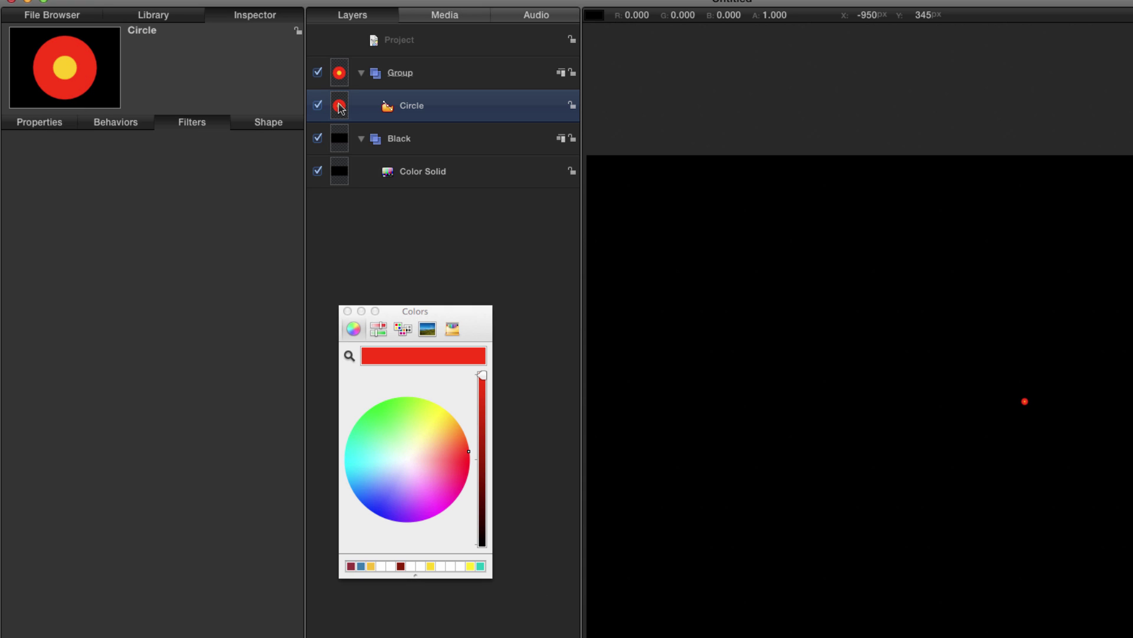
key(l)
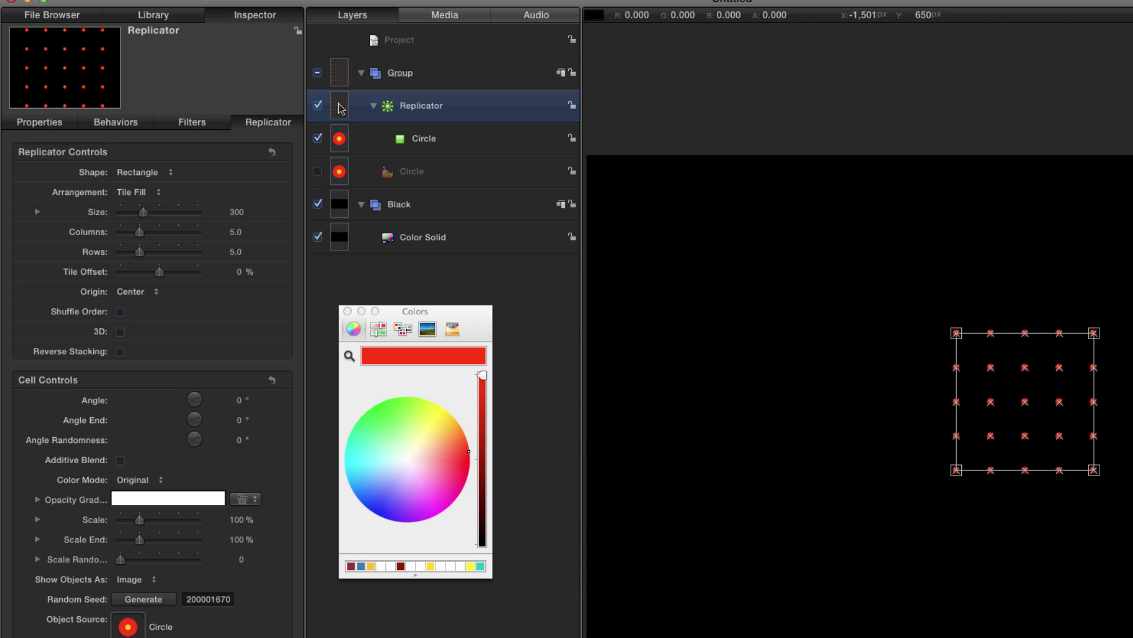
click(38, 212)
double_click(229, 231)
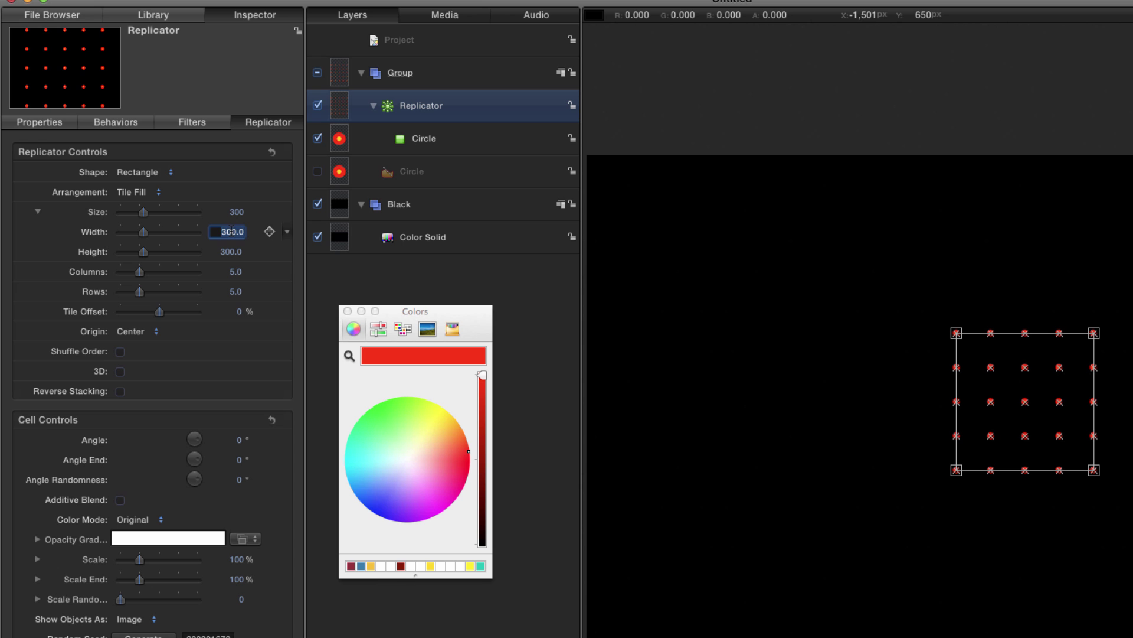
text(720)
key(Tab)
text(540)
key(Return)
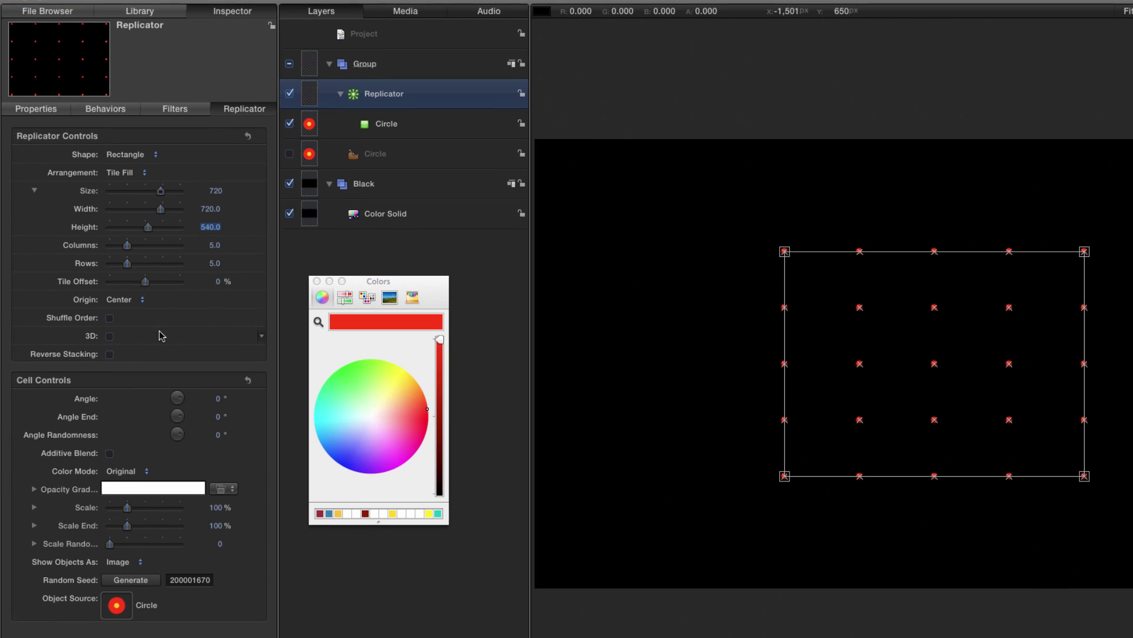
Step: Set the replicator to 125 columns and 100 rows
click(215, 245)
text(125)
key(Tab)
text(1)
key(Return)
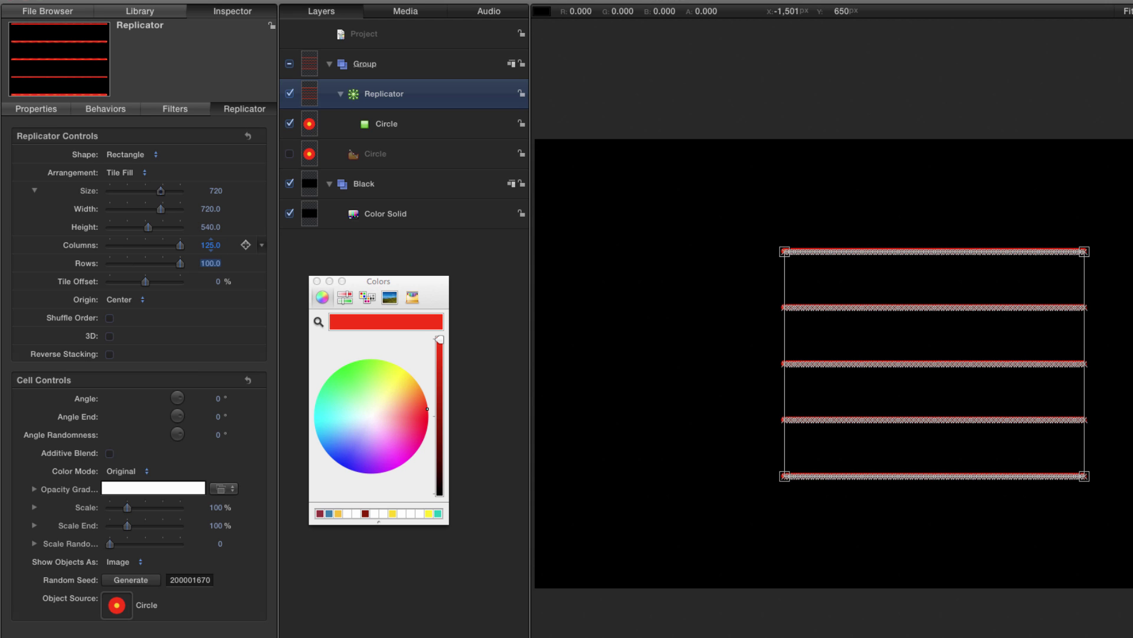
Step: Try a scale of 15% for the replicator cells
click(216, 507)
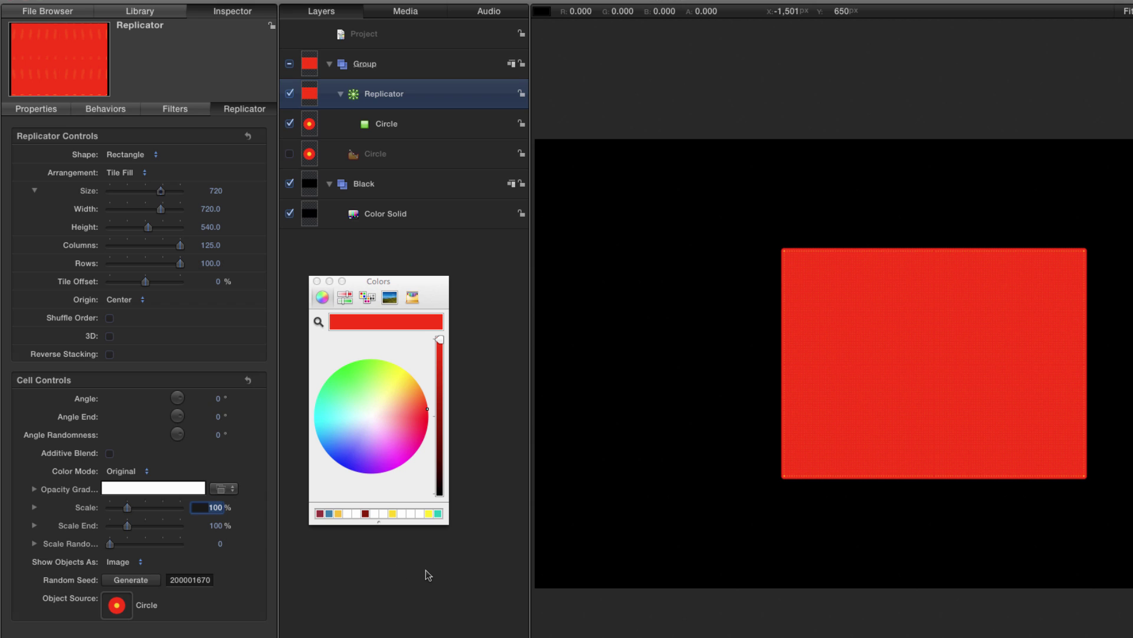
text(15)
key(Return)
scroll(805, 493, up, 5)
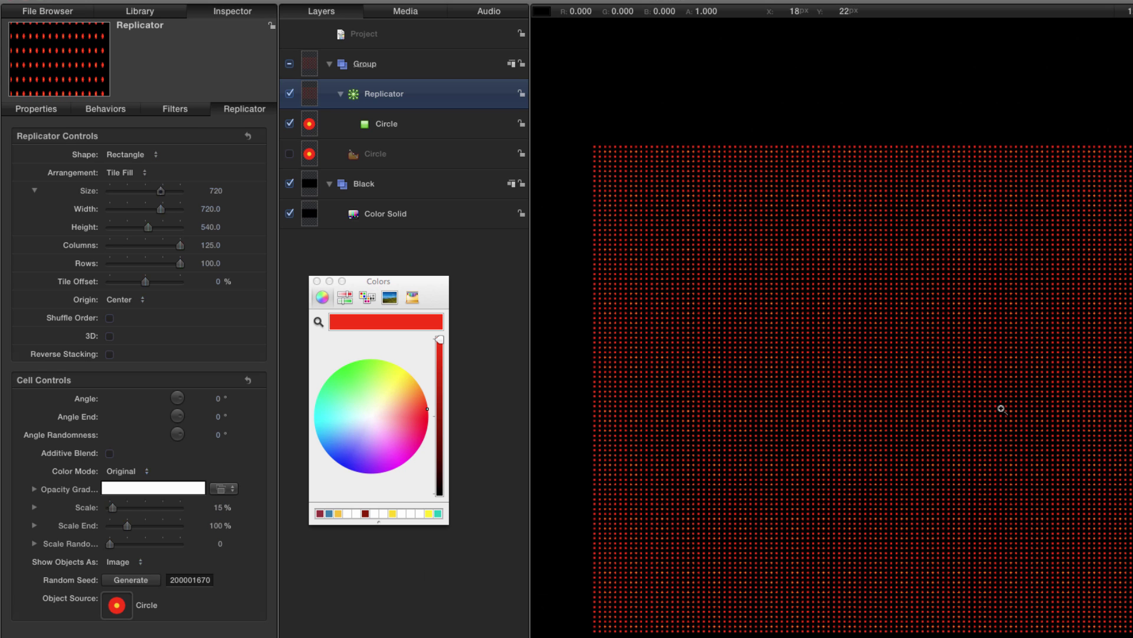
Step: Set the scale of the replicator cells to 20%
click(218, 505)
text(20)
key(Return)
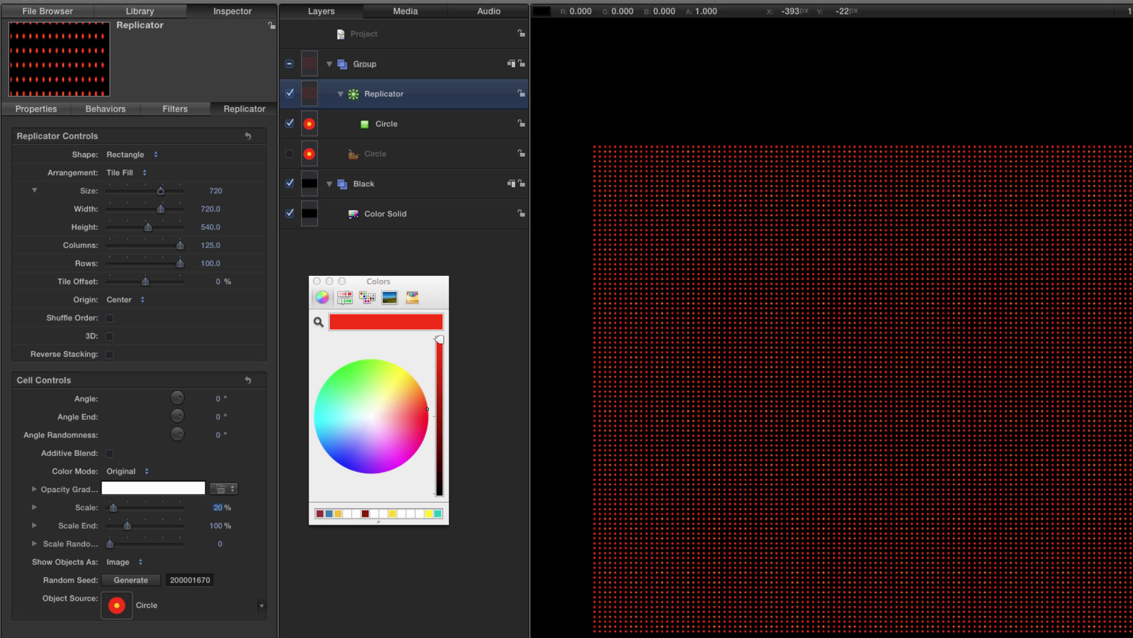
key(shift+z)
Step: Rename the replicator's group as Dots and create a new group above it named Text
double_click(371, 64)
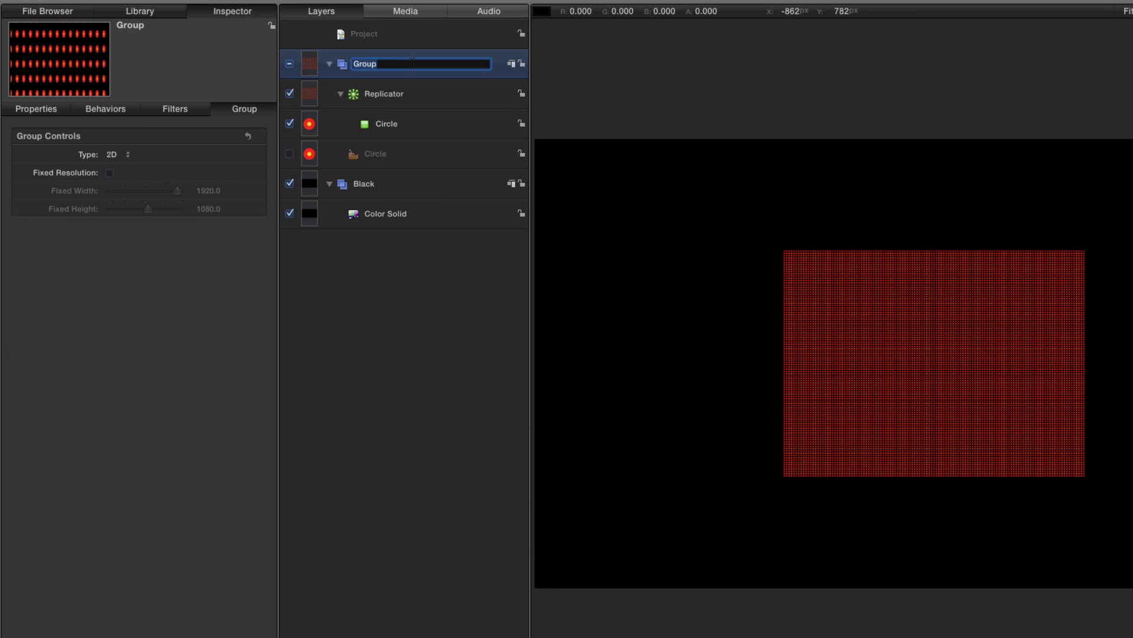
text(Dots)
key(Return)
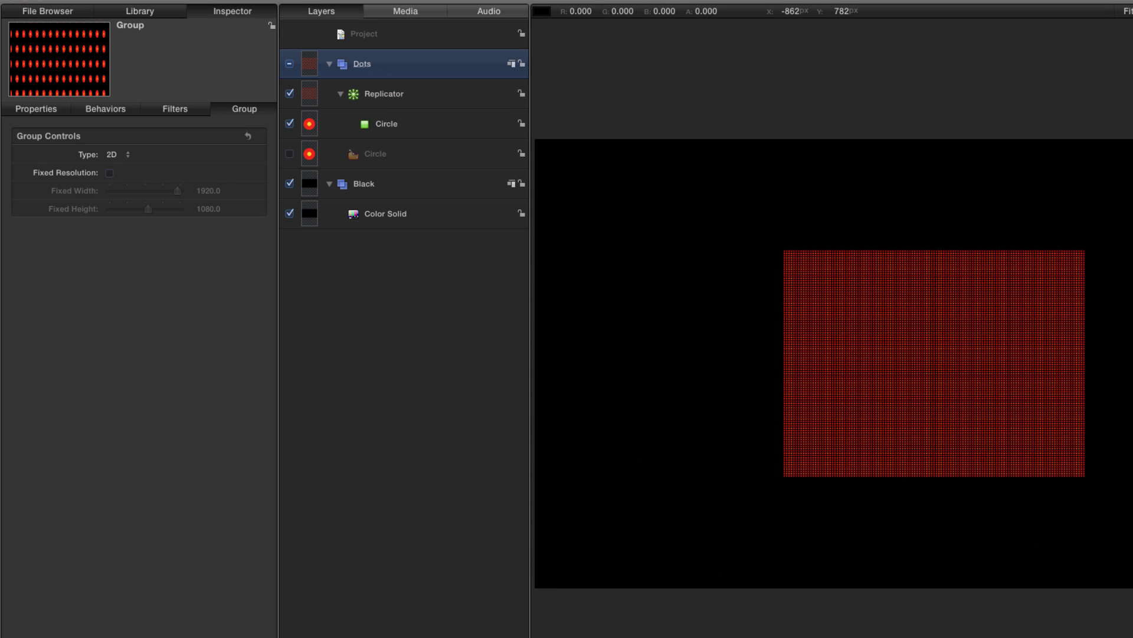
key(super+shift+n)
double_click(378, 65)
text(T)
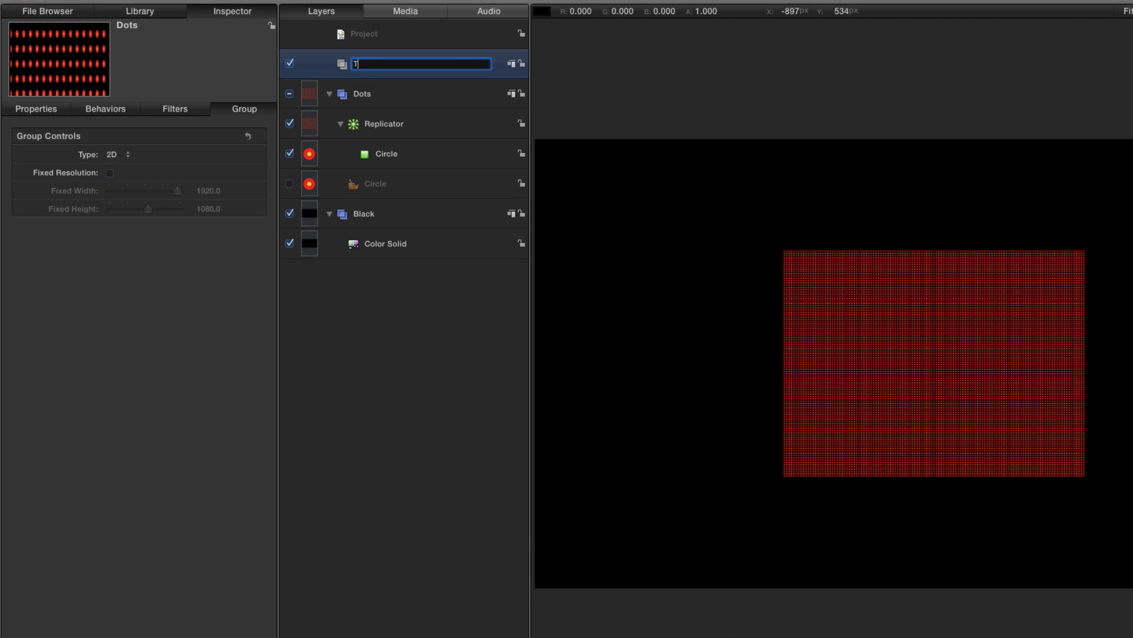
key(Return)
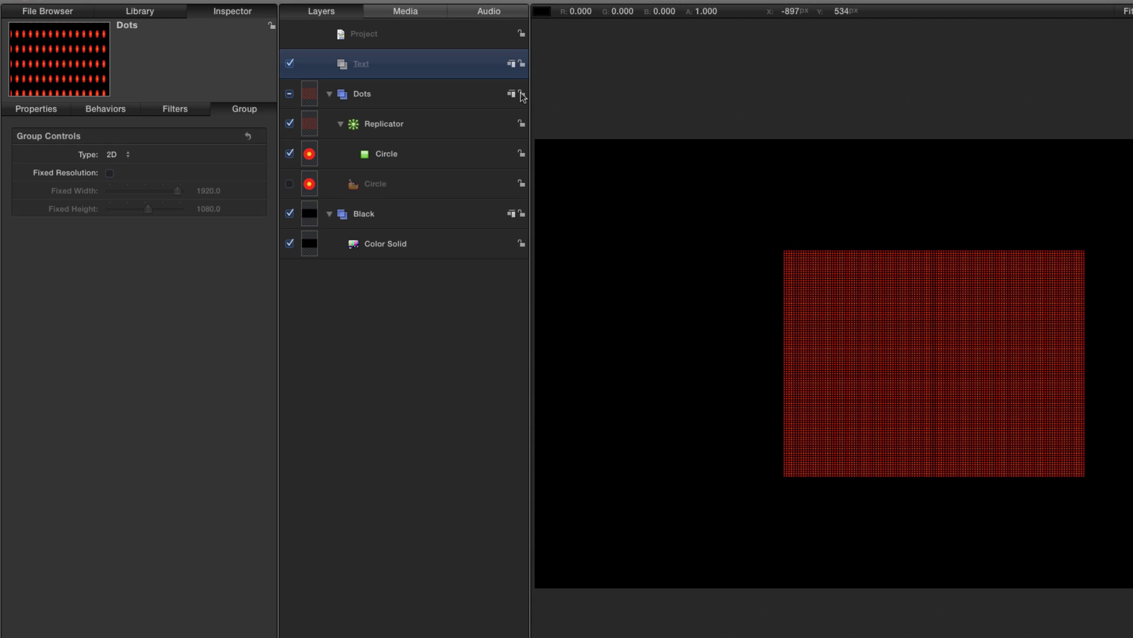
Step: Add a text object to the Text group reading WARNING with SYSTEM FAIL on a second line
click(813, 287)
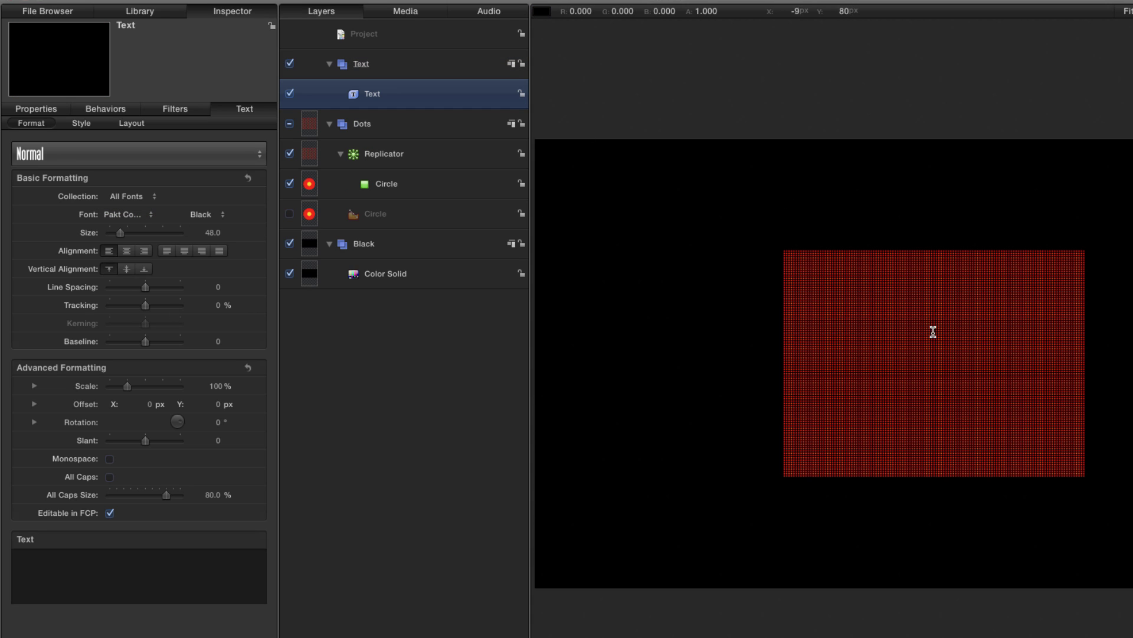
text(WARNING )
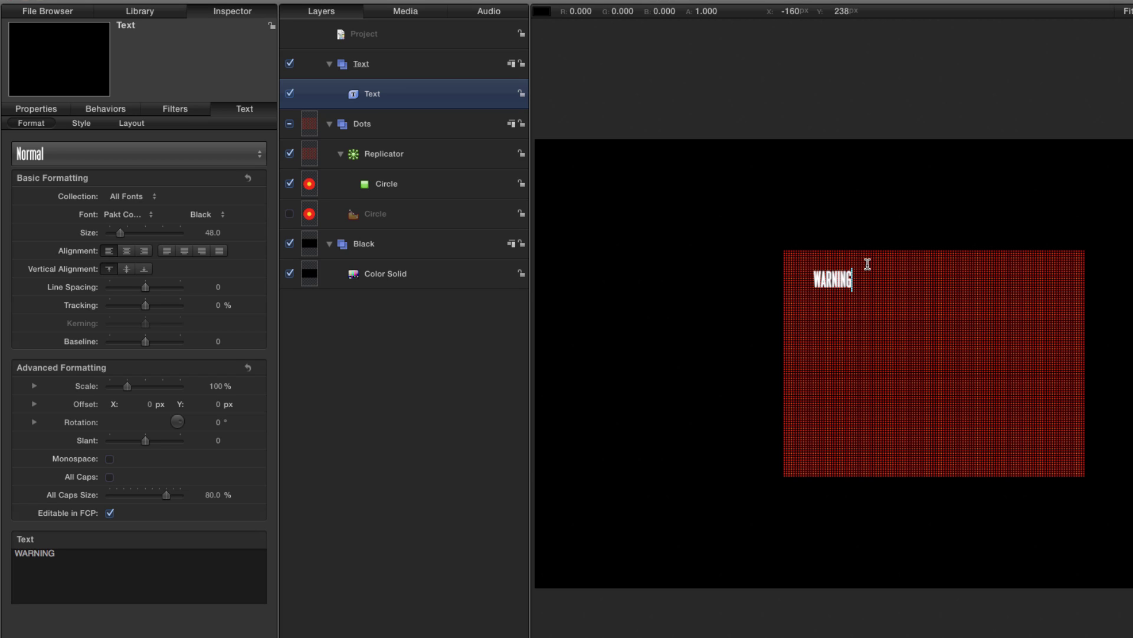
text(SYSTEM FAIL)
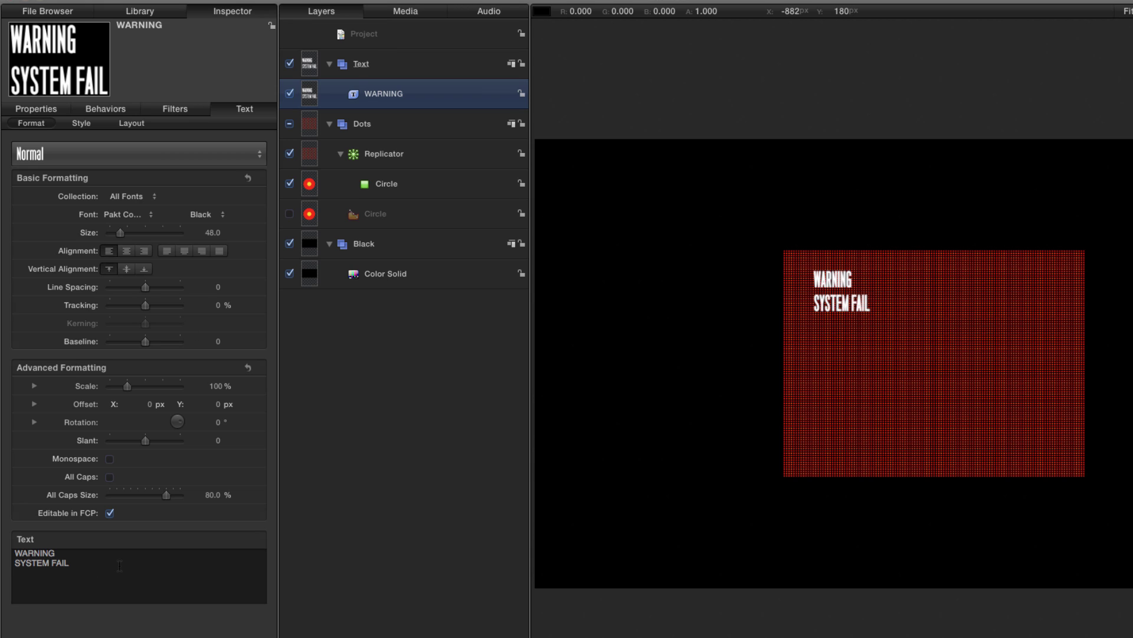
Step: Center-align both text lines and reset the text's transform to position 0, 0
key(super+a)
click(127, 252)
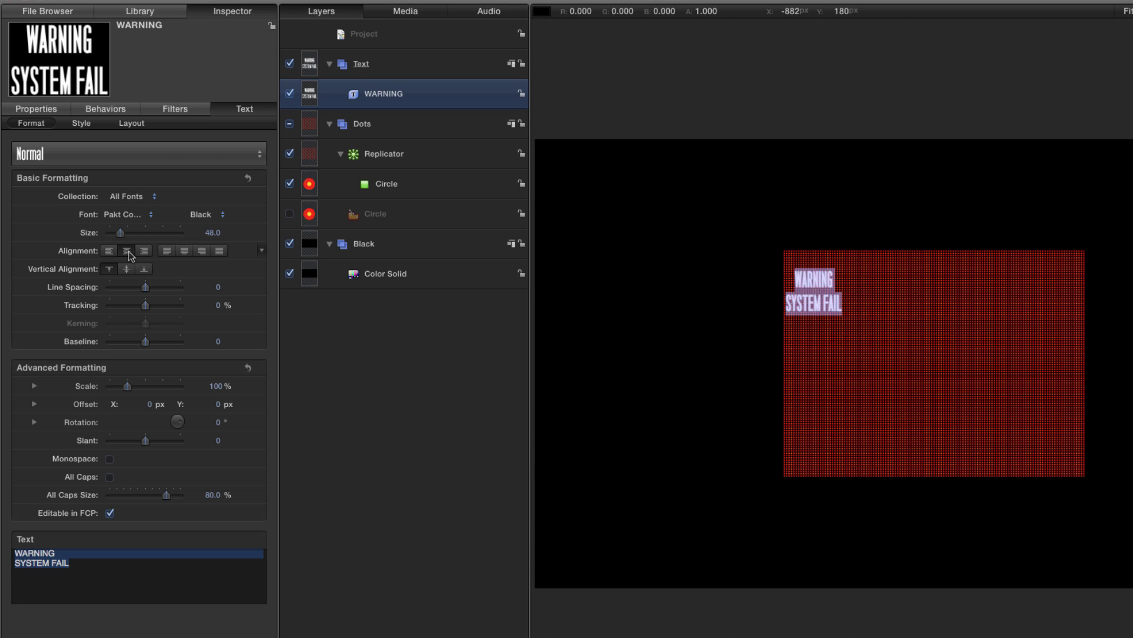
click(36, 108)
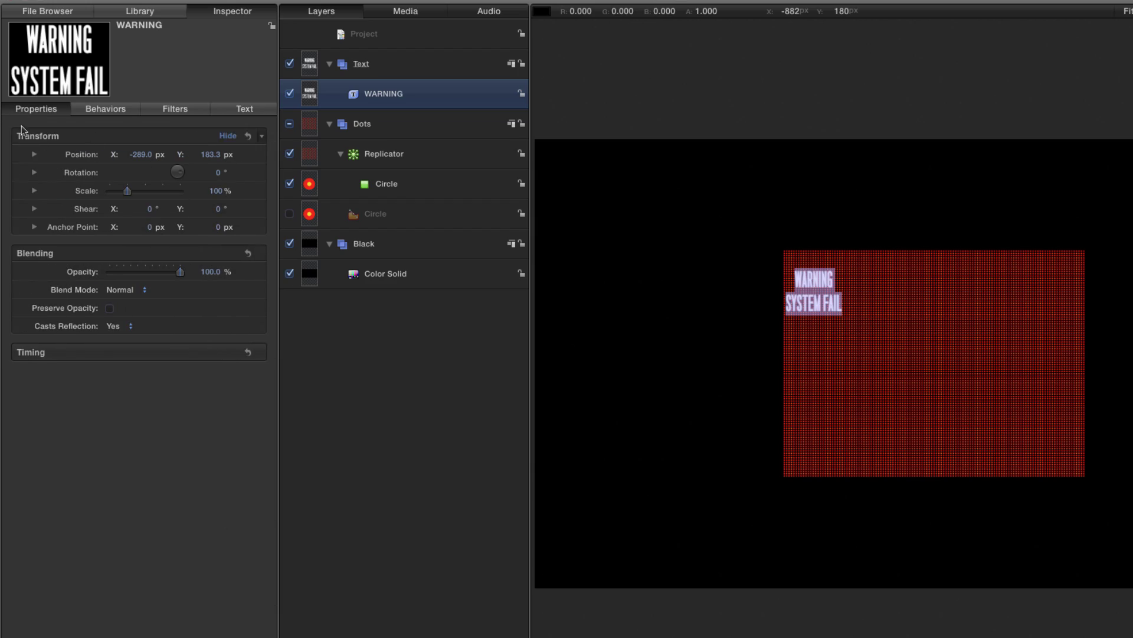
click(248, 136)
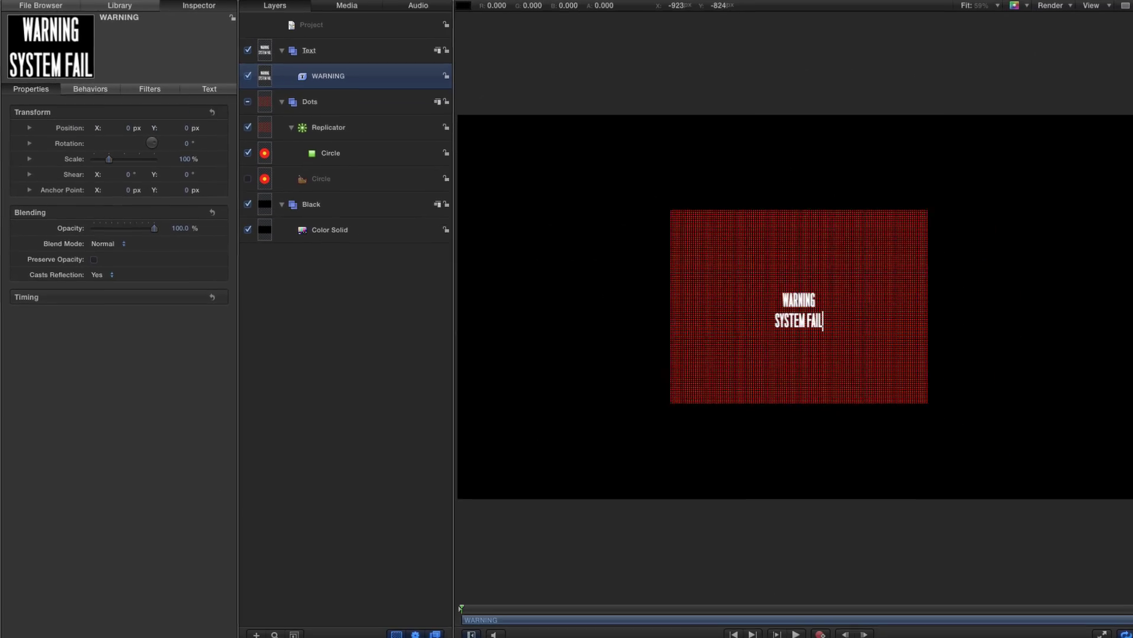
Step: Set both lines of the WARNING SYSTEM FAIL text to size 296 and line spacing -99.1
drag(793, 293, 863, 339)
click(207, 87)
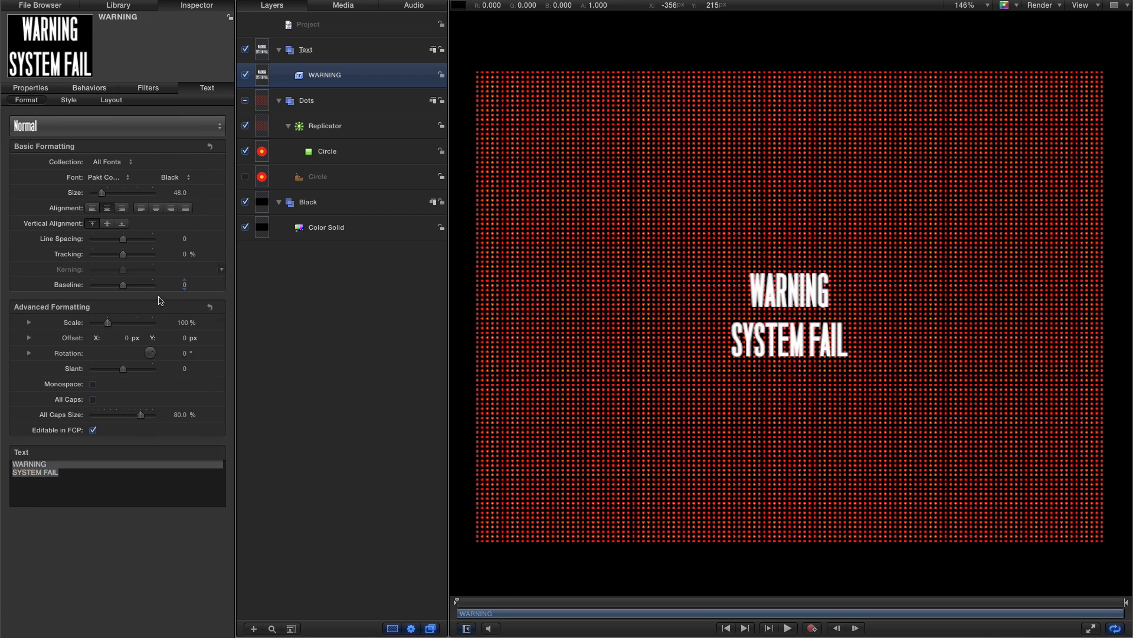
mouse_move(181, 193)
mouse_down()
mouse_move(230, 192)
mouse_move(183, 193)
mouse_up()
drag(180, 238, 177, 239)
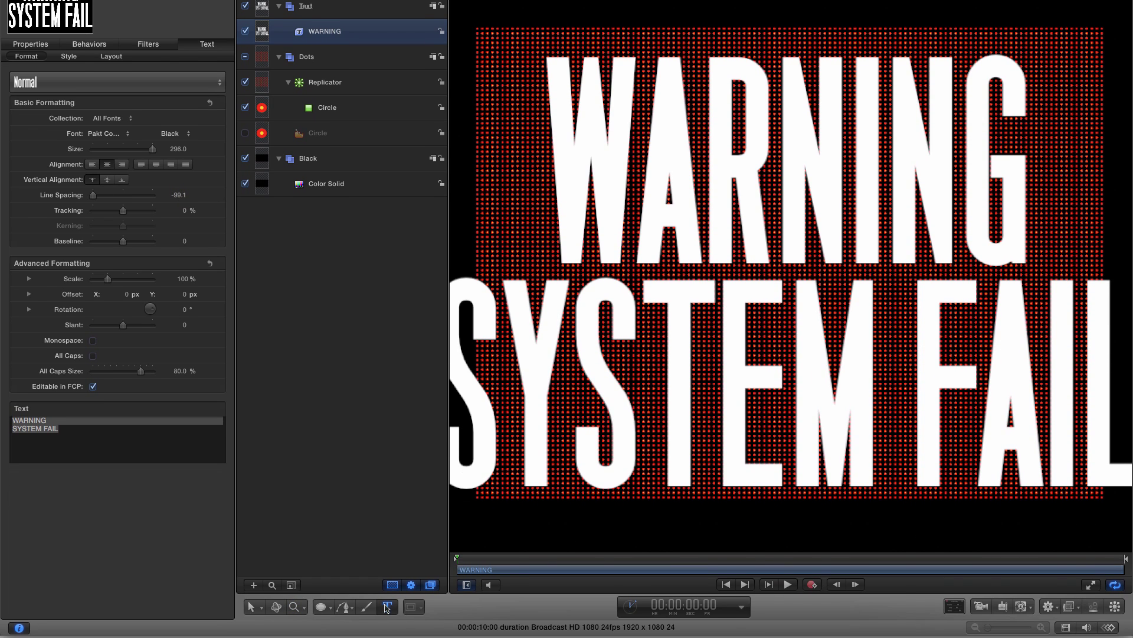
Step: Set the SYSTEM FAIL line to size 203.9 with line spacing -108.5, and the WARNING line's spacing to -77.6
drag(69, 426, 12, 428)
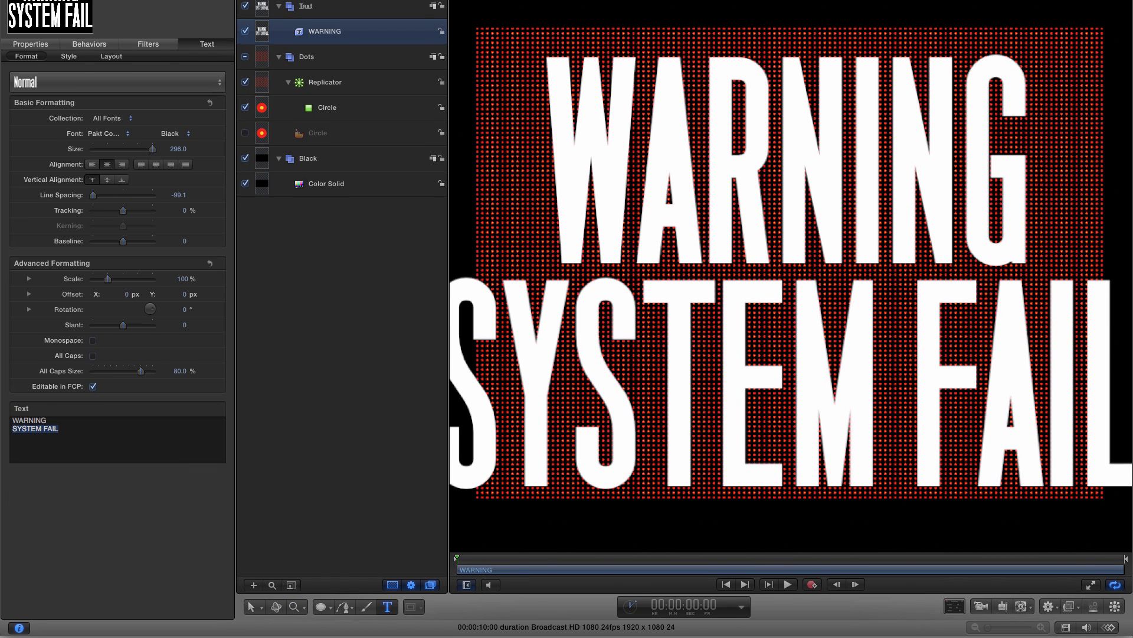
drag(178, 149, 166, 148)
drag(178, 195, 183, 195)
click(59, 419)
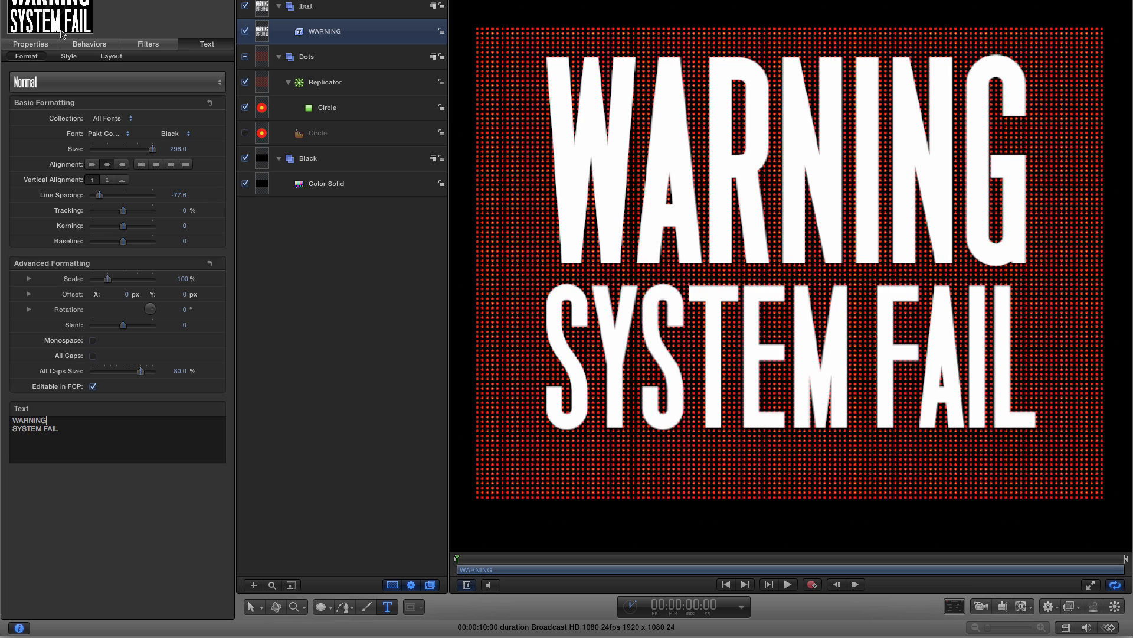
Step: Move the text object to Y position -19.8 px and deselect it
key(F1)
drag(184, 84, 184, 82)
click(688, 145)
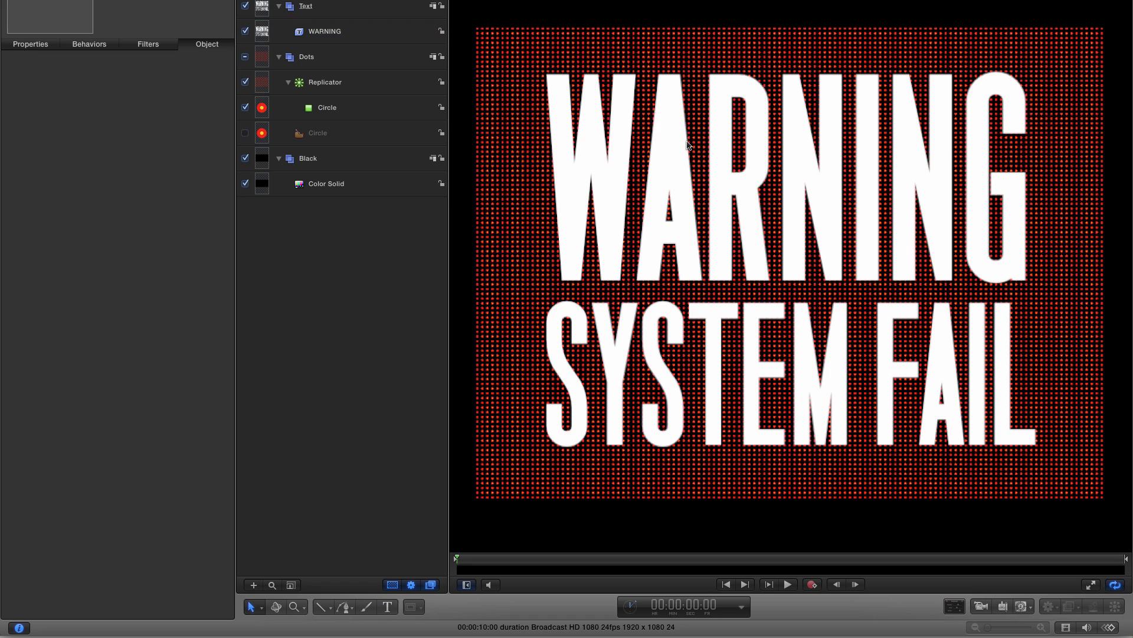
Step: Draw a straight horizontal line with the Line tool between WARNING and SYSTEM FAIL, spanning the width of the text
click(325, 606)
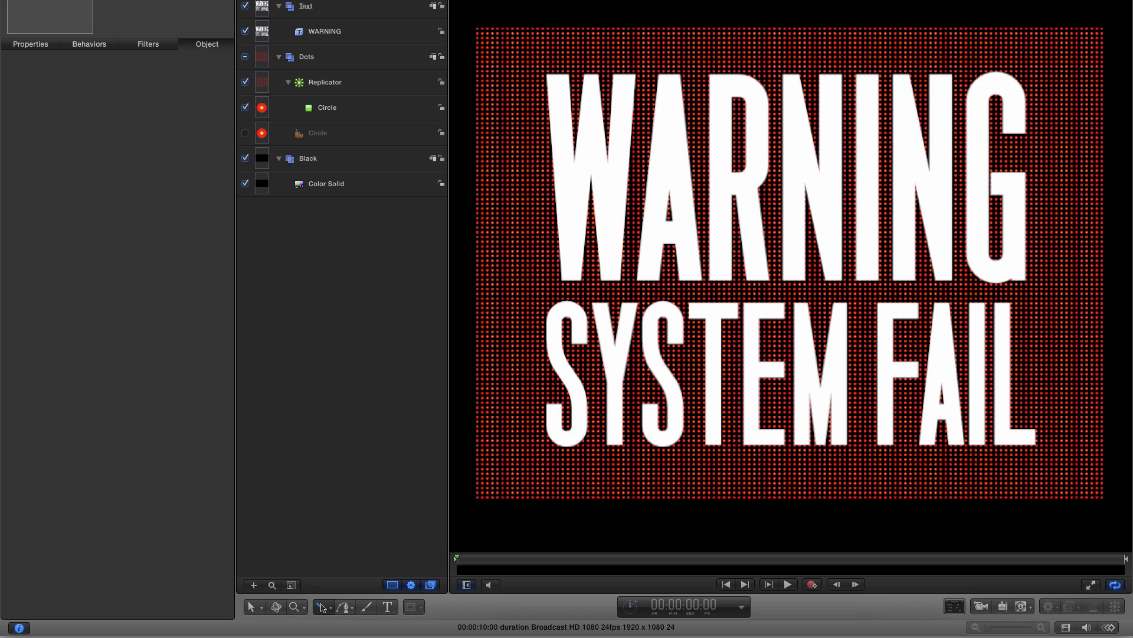
click(329, 610)
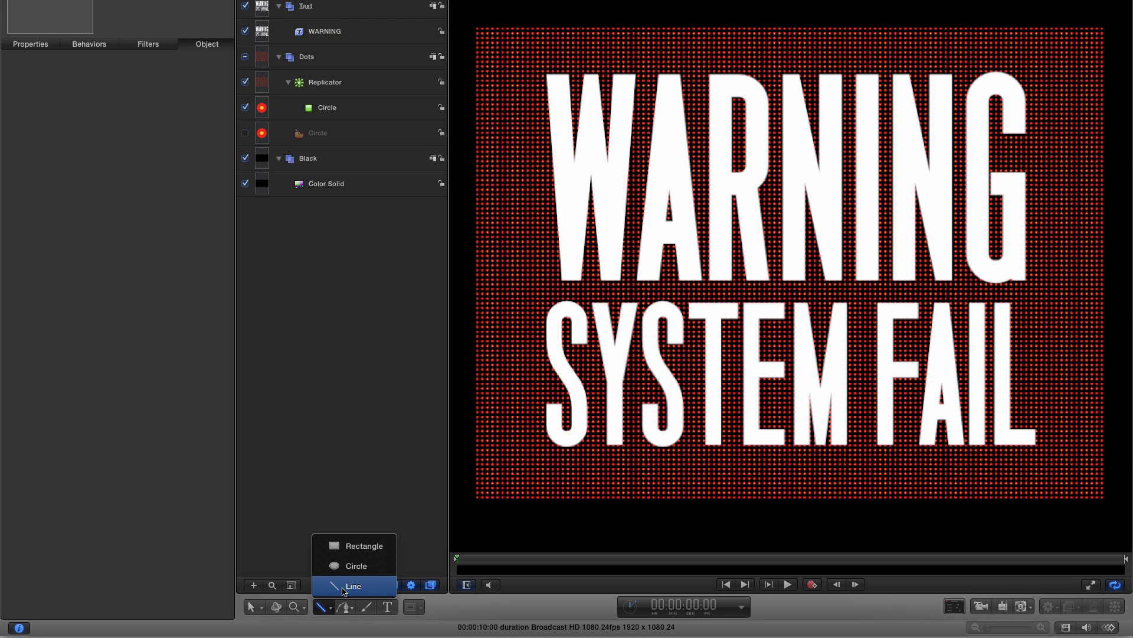
click(344, 587)
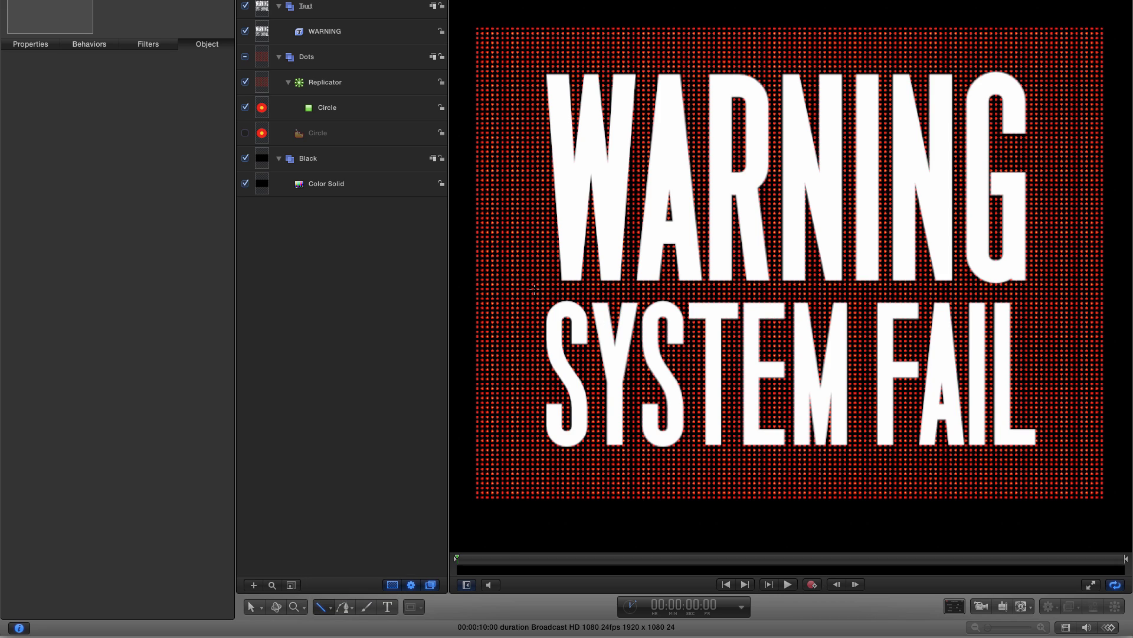
drag(537, 289, 1044, 301)
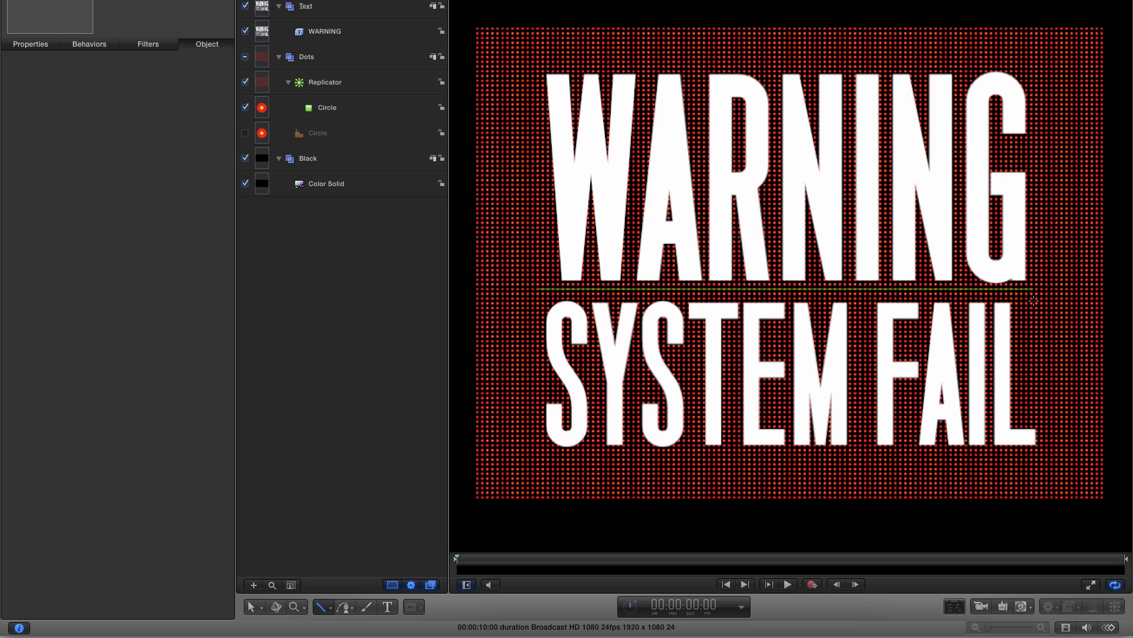
drag(1033, 301, 1033, 301)
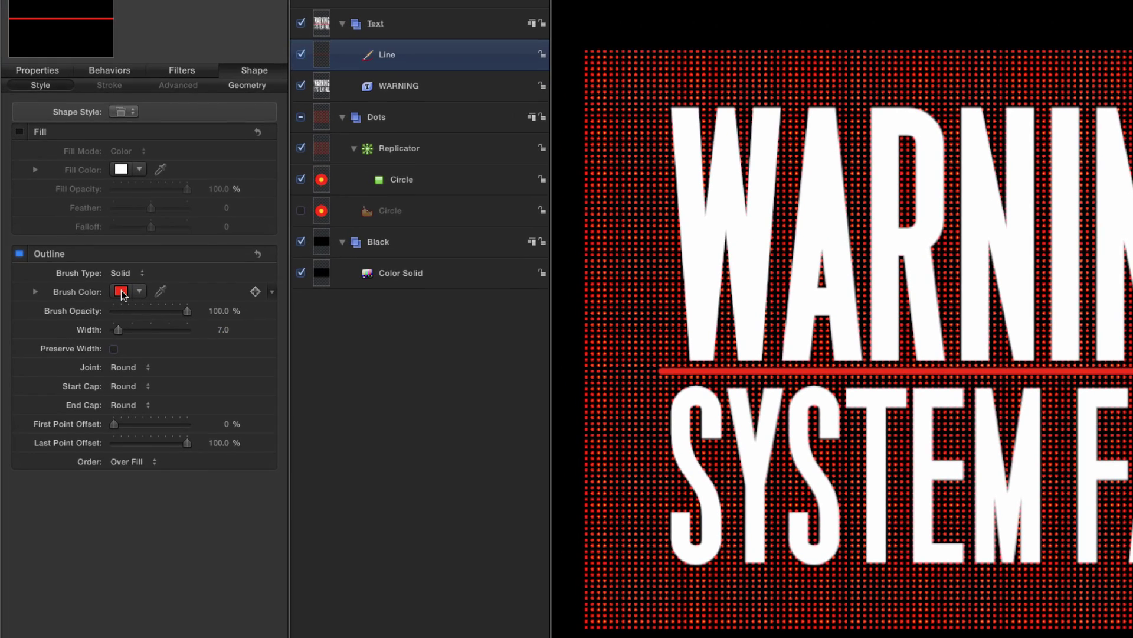
Step: Change the line's brush color to white
click(100, 226)
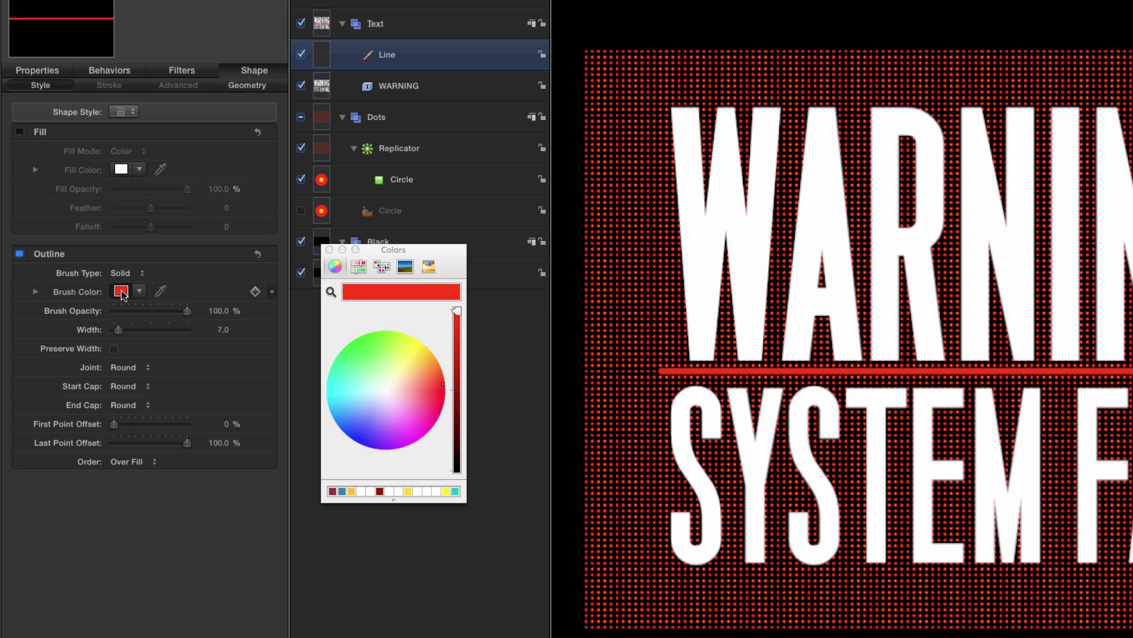
click(418, 493)
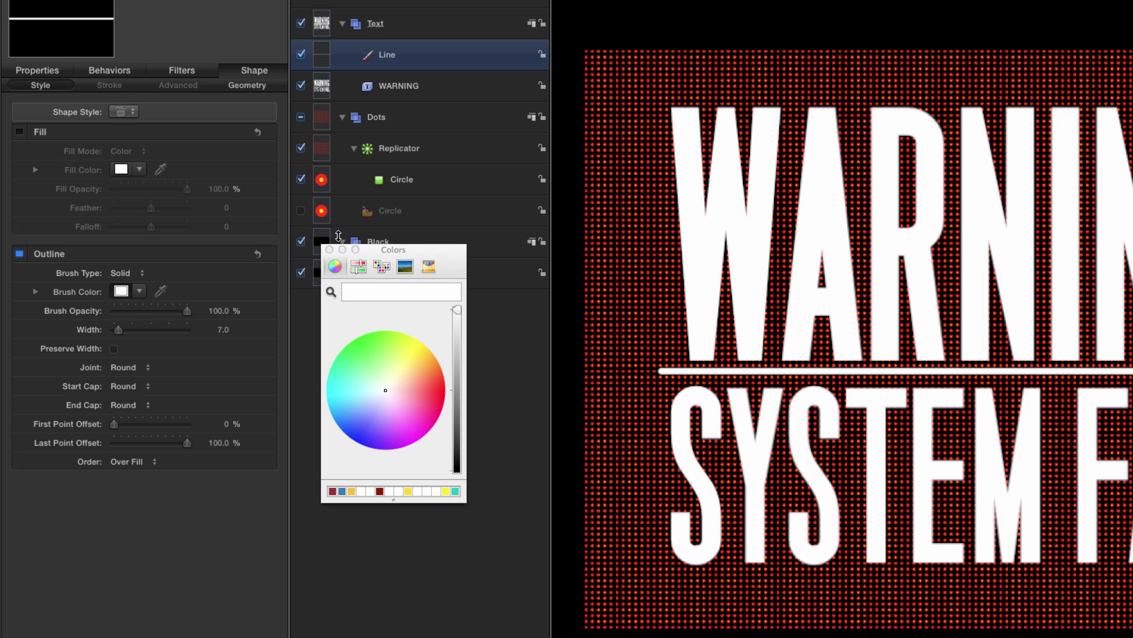
click(329, 249)
Step: Set the line's position to X 0 px and Y -32.7 px
click(37, 70)
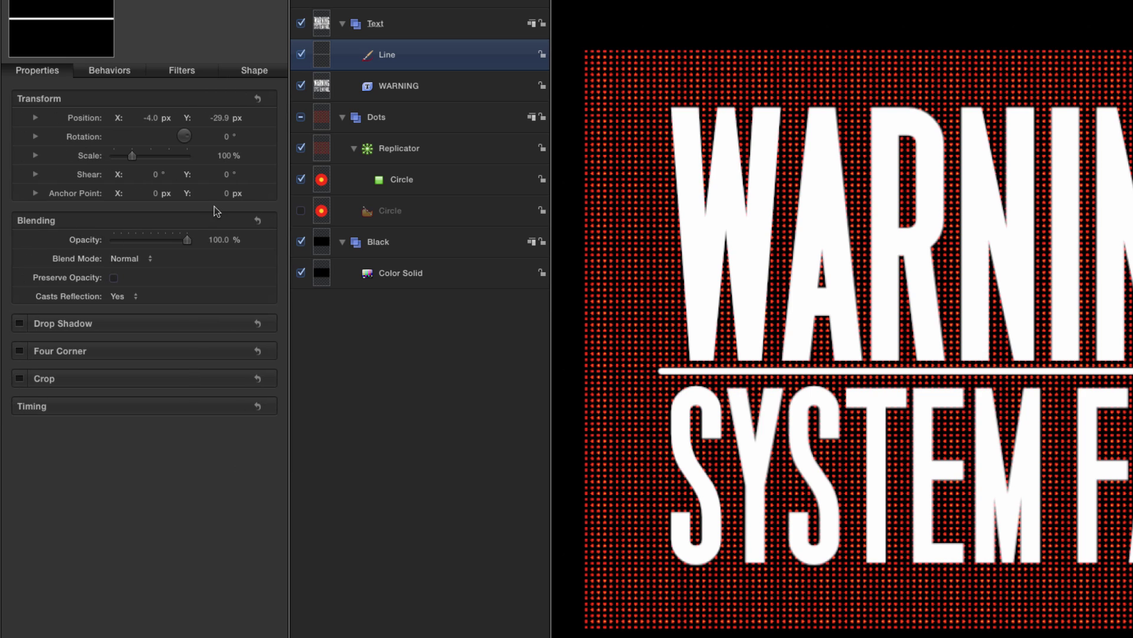
drag(219, 116, 220, 115)
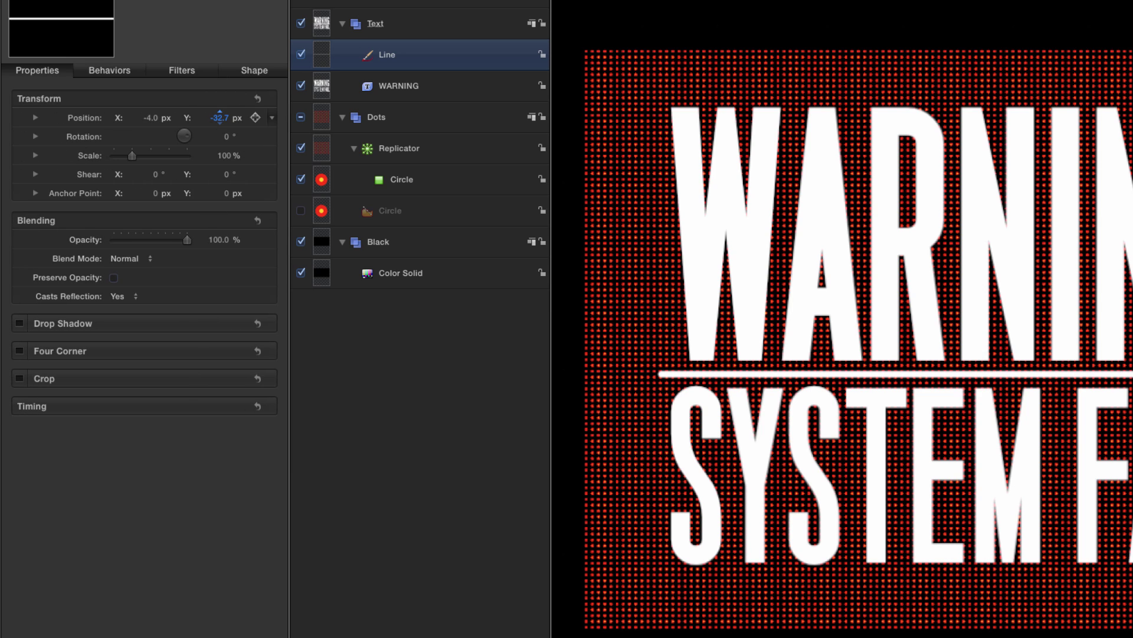
click(153, 117)
text(0)
key(Return)
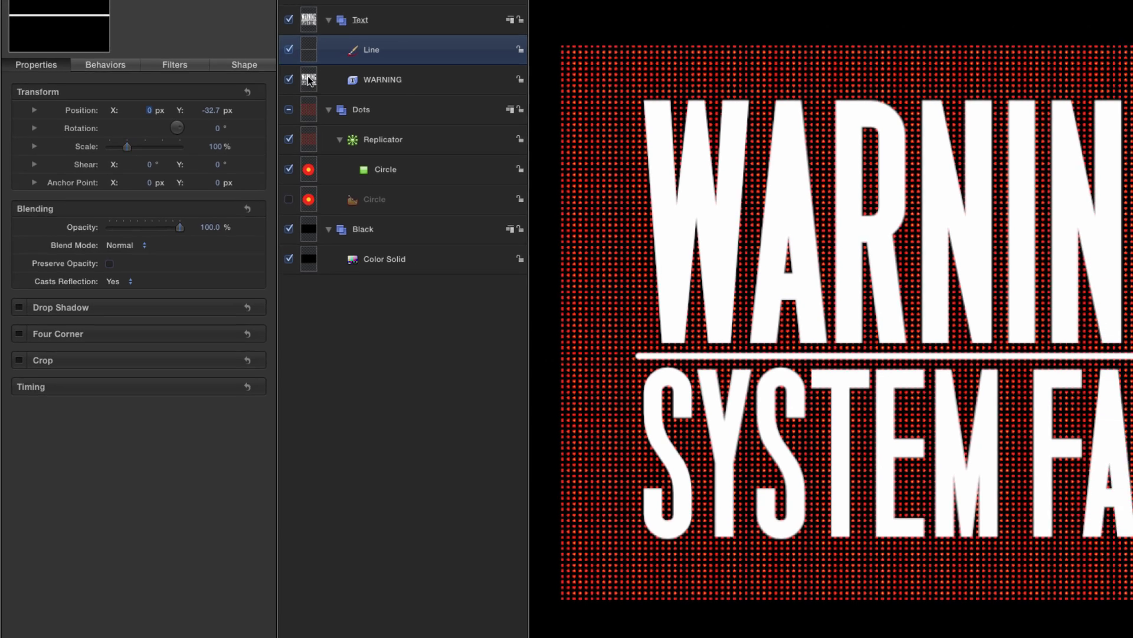
Step: Enable an outline on both lines of the WARNING text object and color it white
click(322, 85)
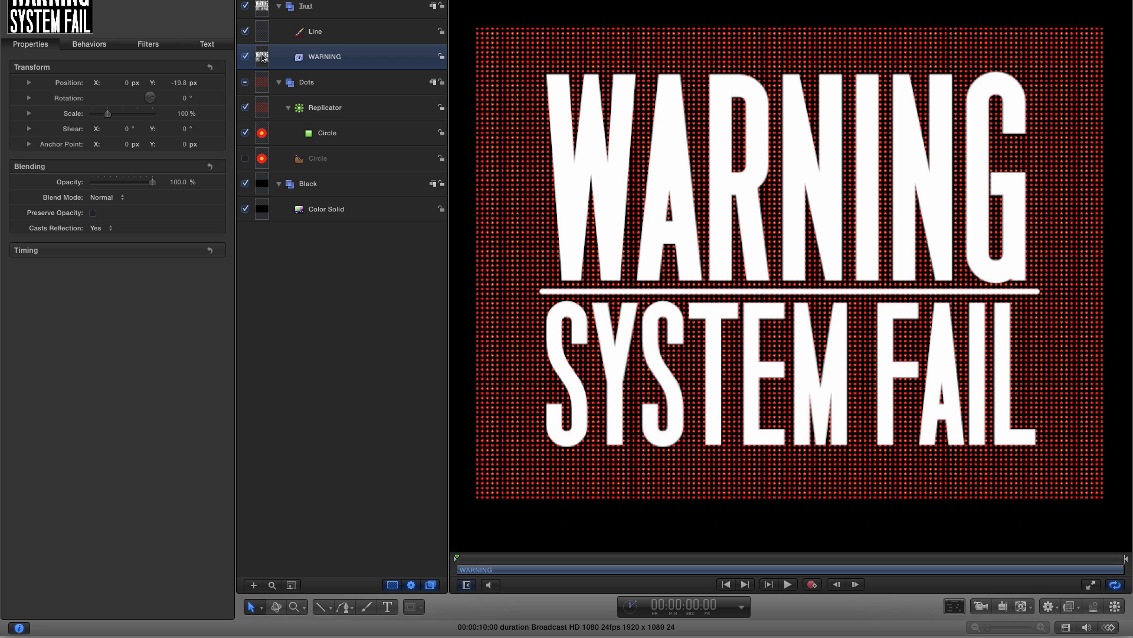
click(206, 44)
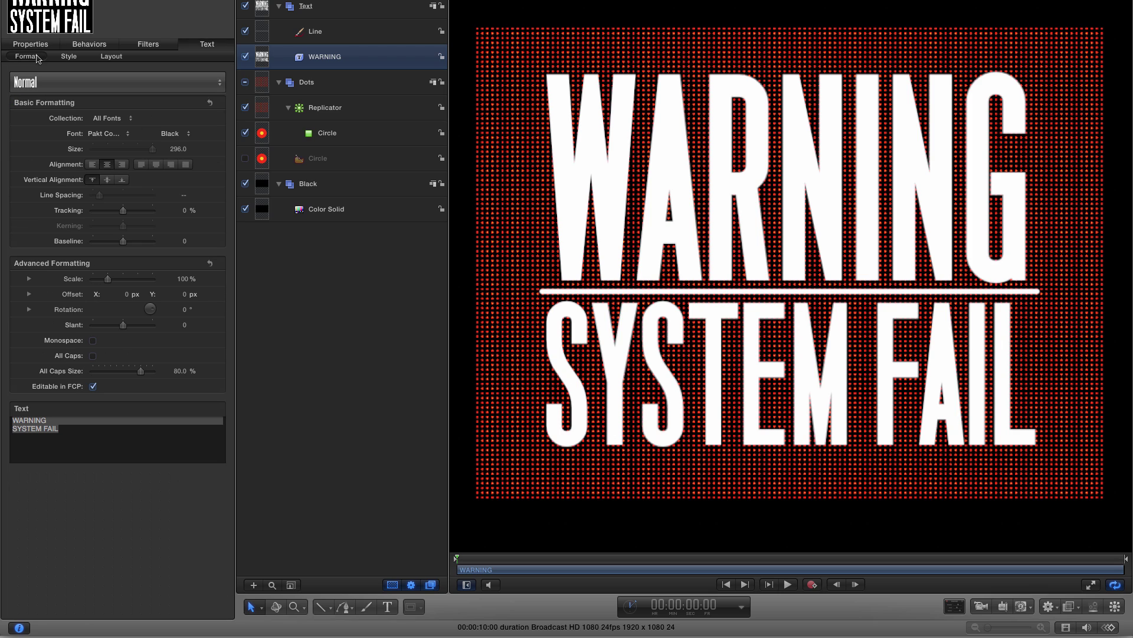
click(117, 446)
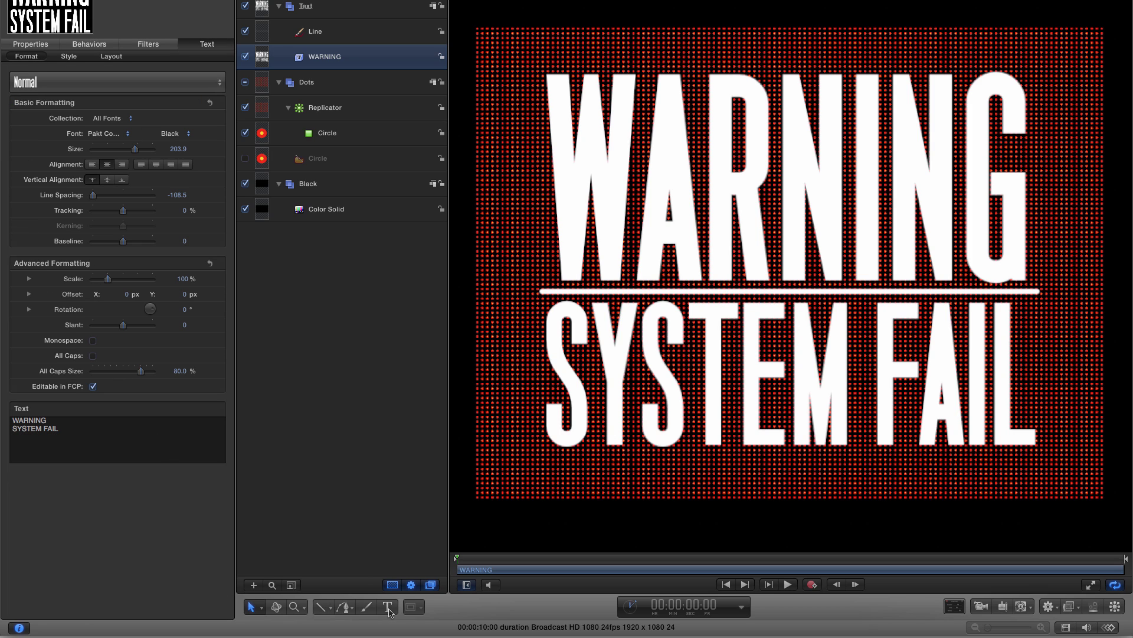
key(super+a)
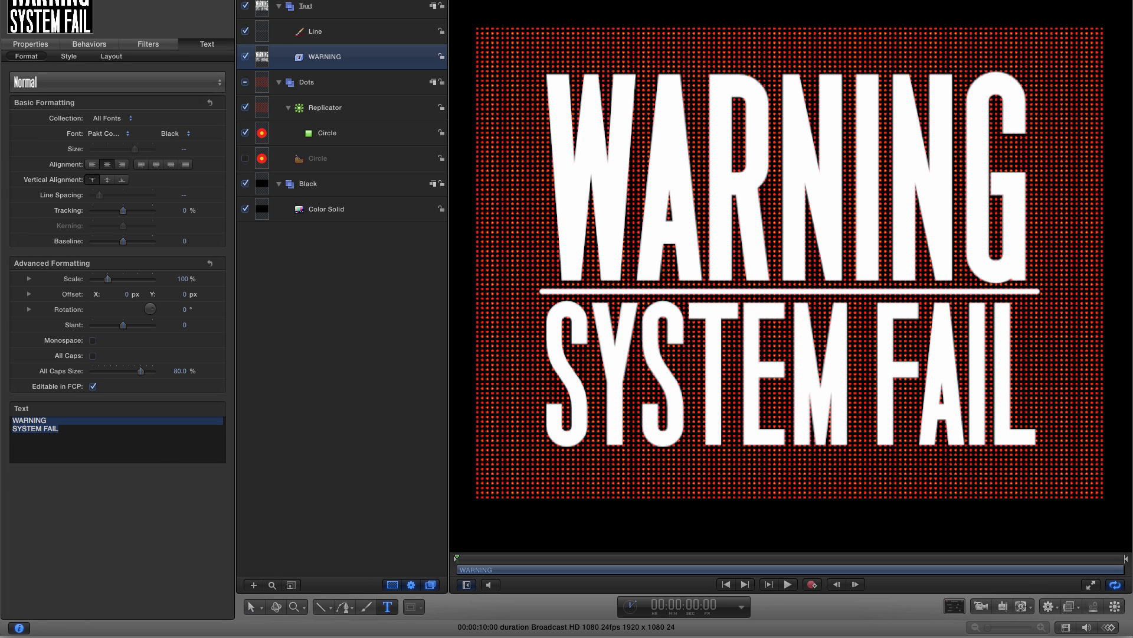
click(69, 56)
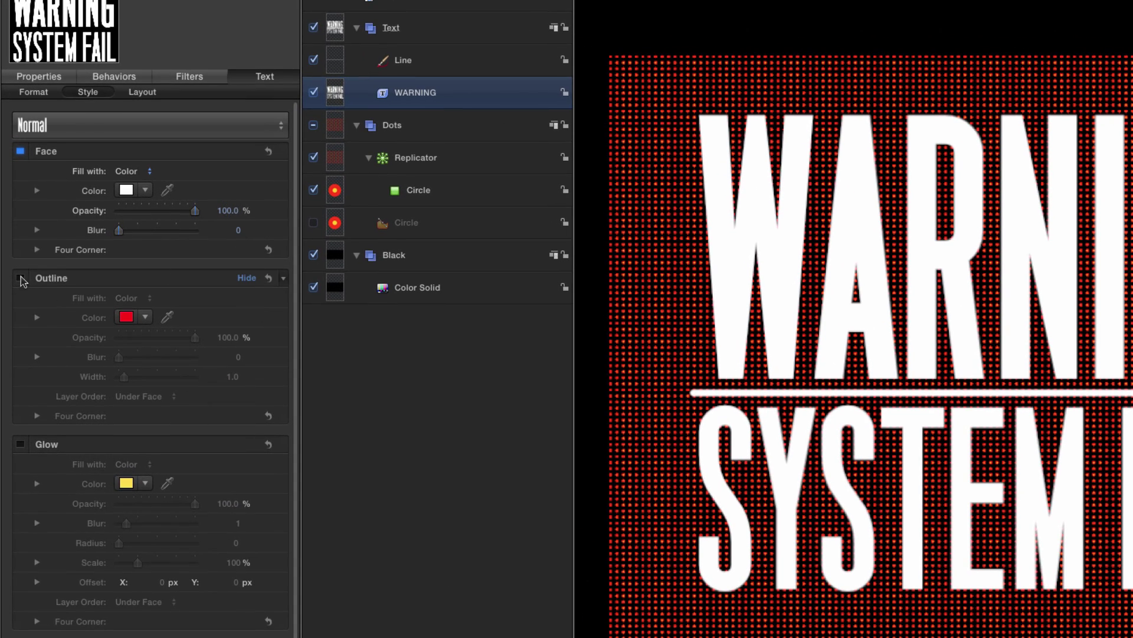
click(21, 279)
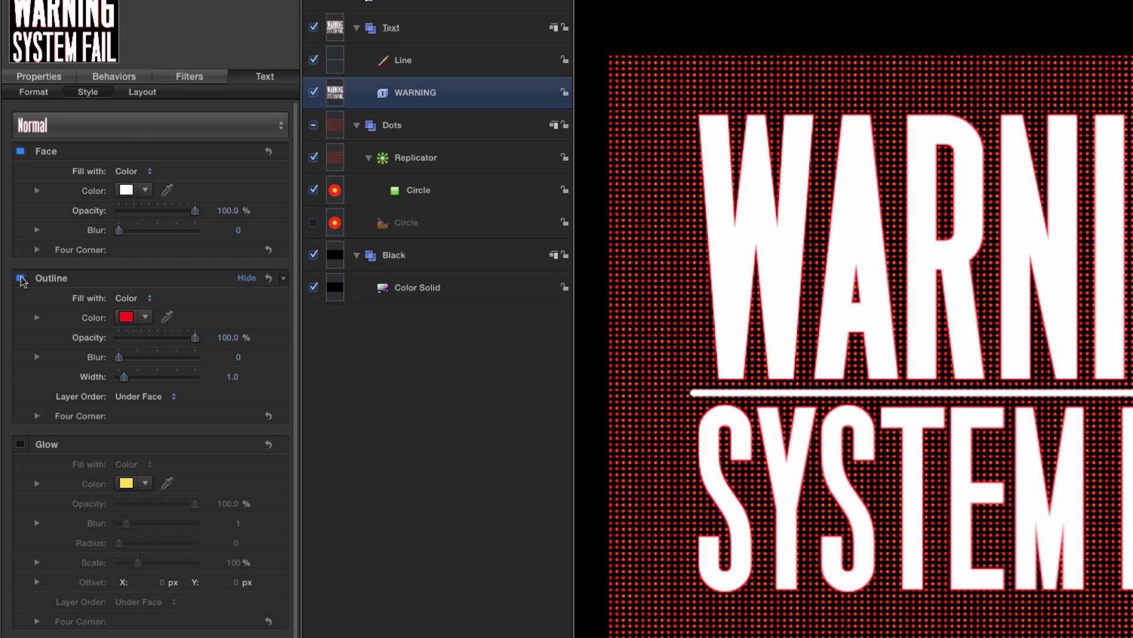
click(126, 317)
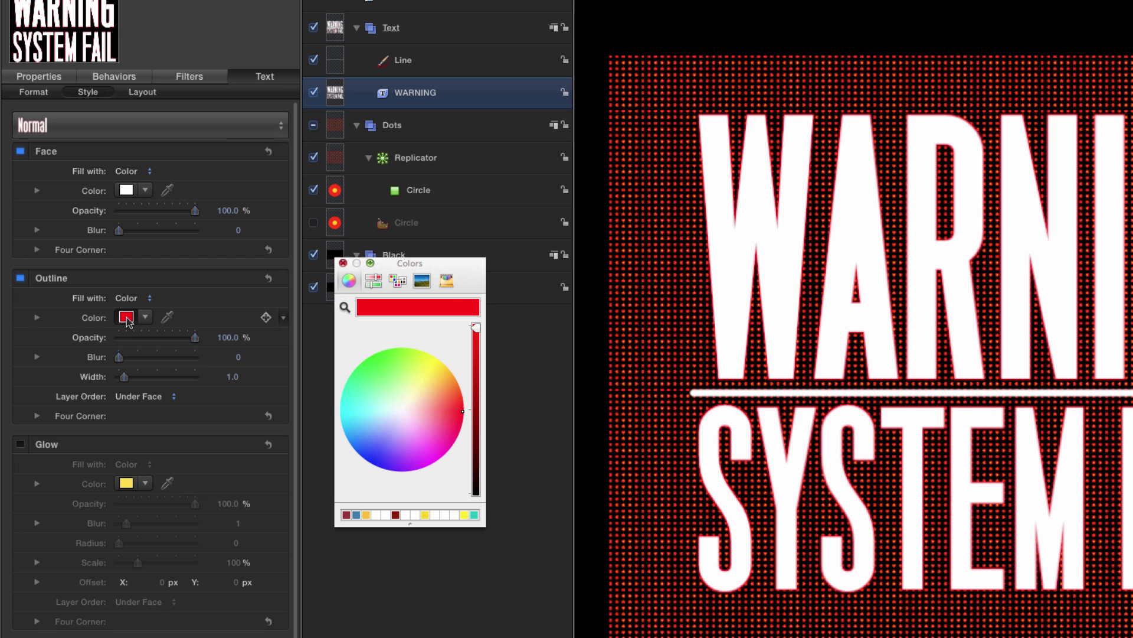
click(415, 515)
Step: Set the text outline's opacity to 25%, blur to 100 and width to 10
double_click(228, 337)
text(25)
key(Return)
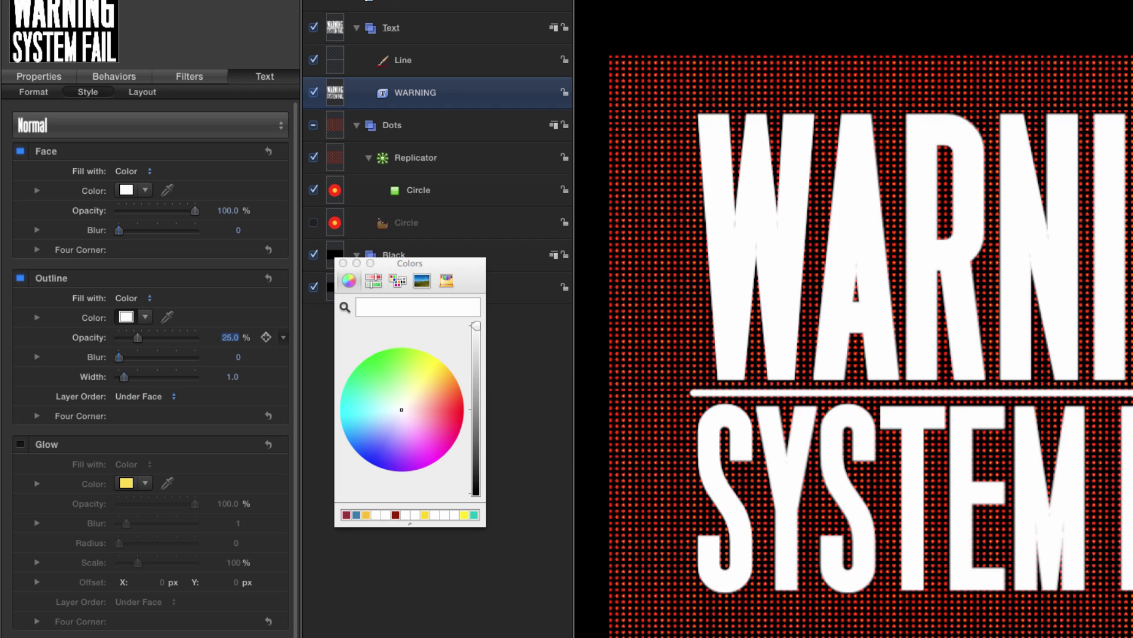
click(238, 359)
double_click(239, 359)
text(100)
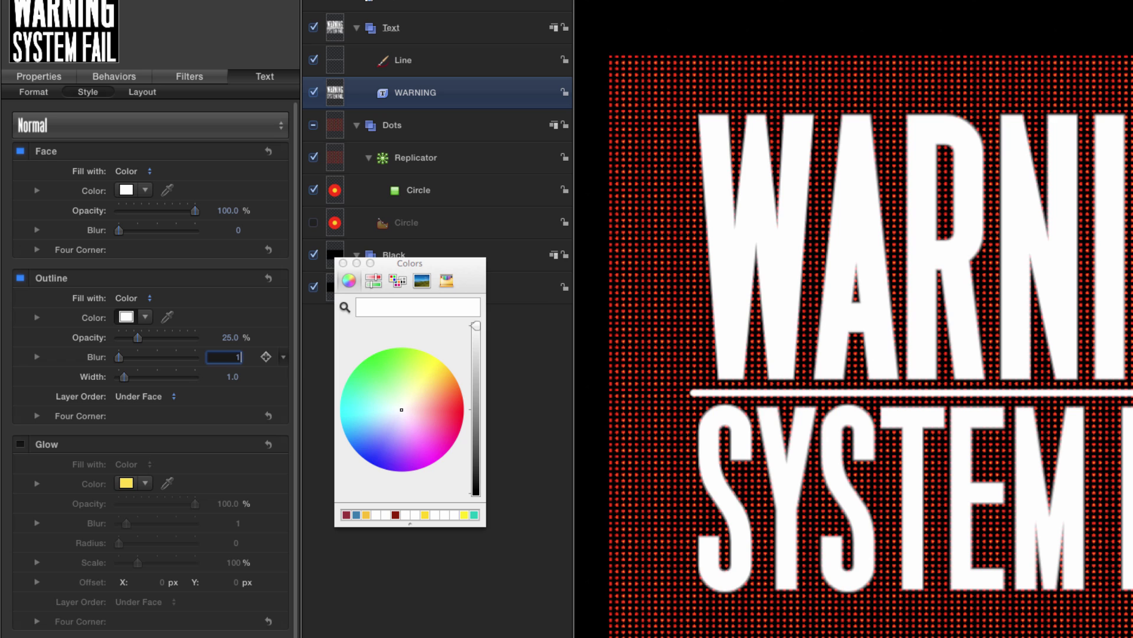
key(Return)
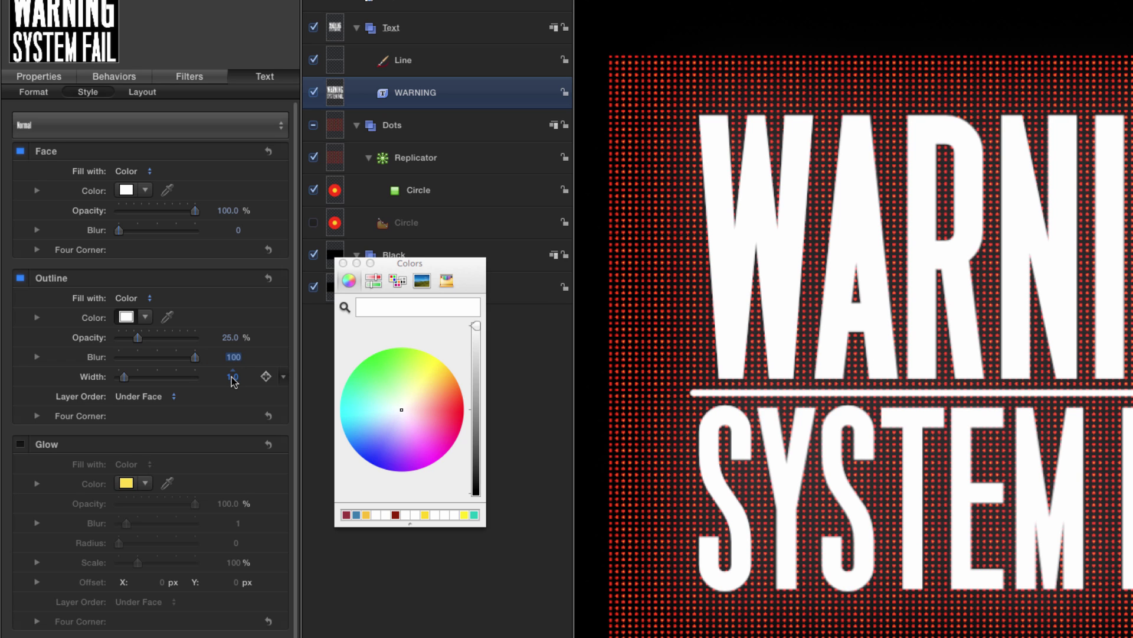
key(Tab)
text(10)
key(Return)
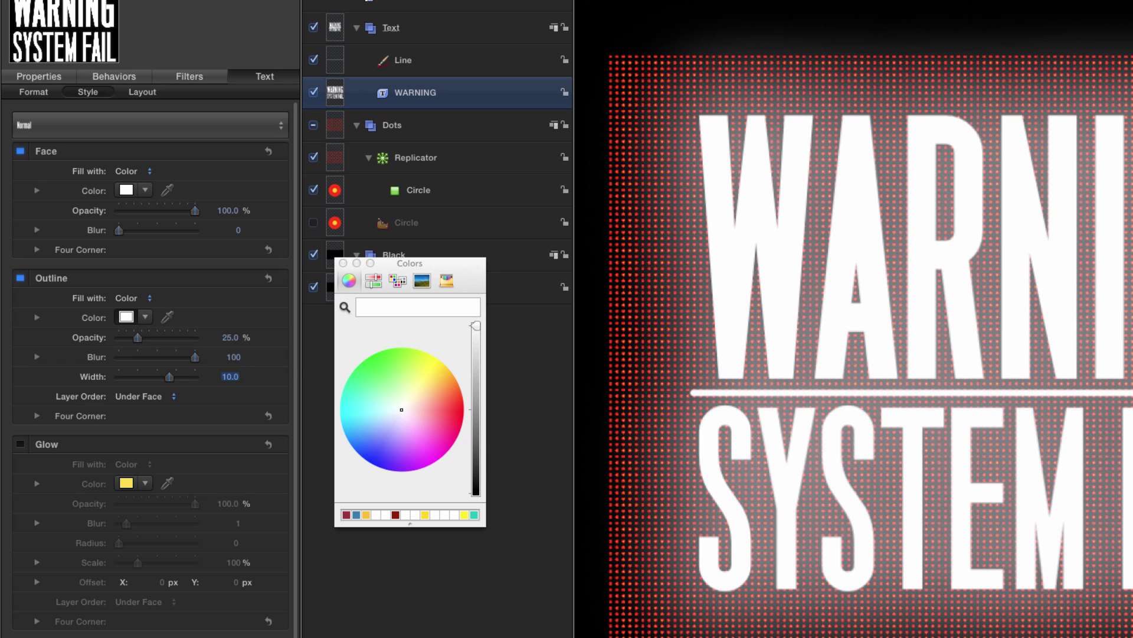
Step: Set the text face's blur to 1 and close the color picker
click(224, 229)
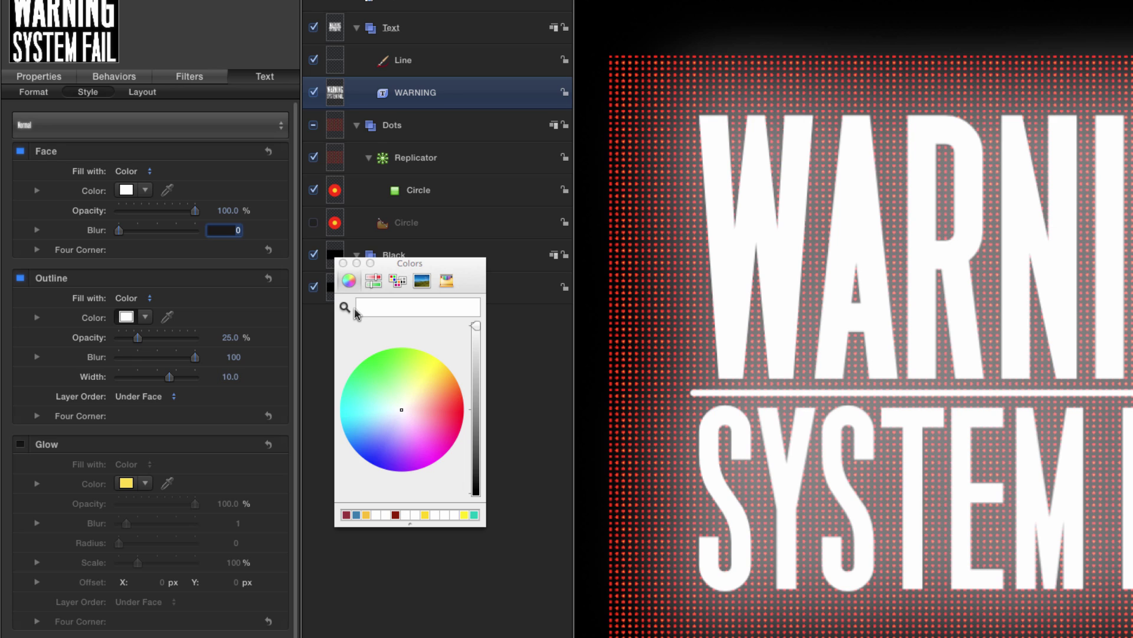
text(1)
key(Return)
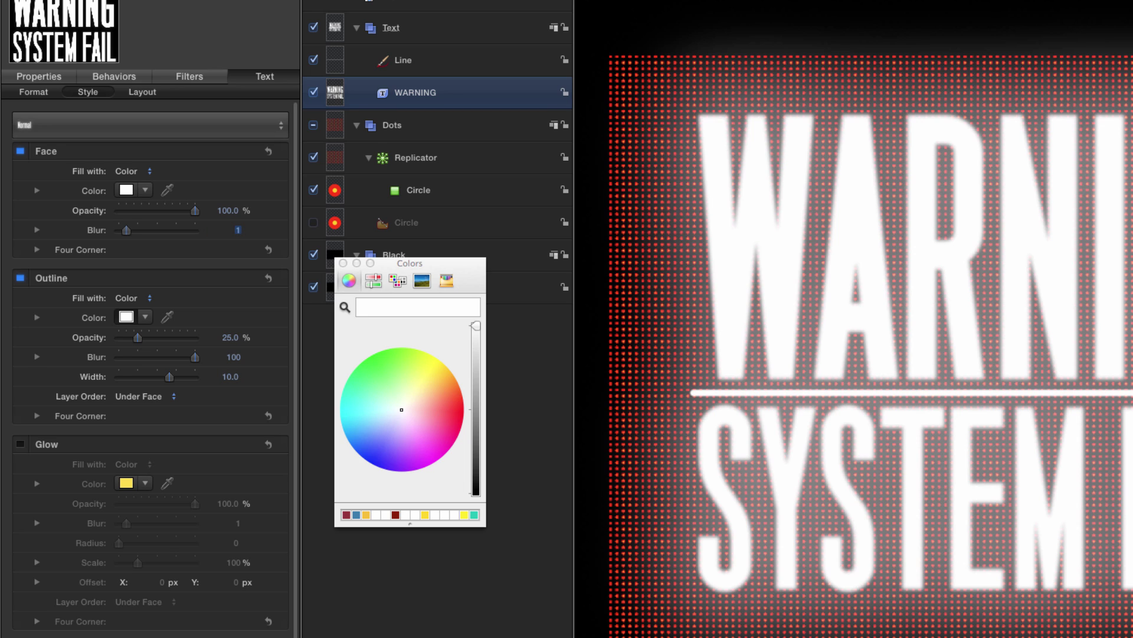
click(343, 263)
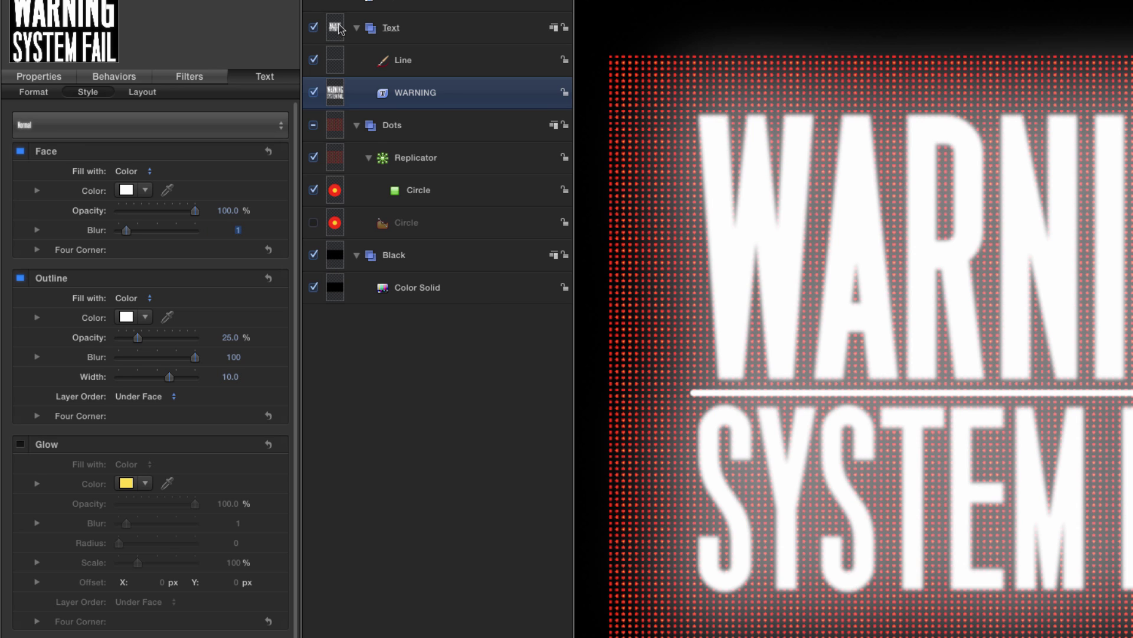
Step: Set the Text group's blend mode to Stencil Alpha
click(340, 29)
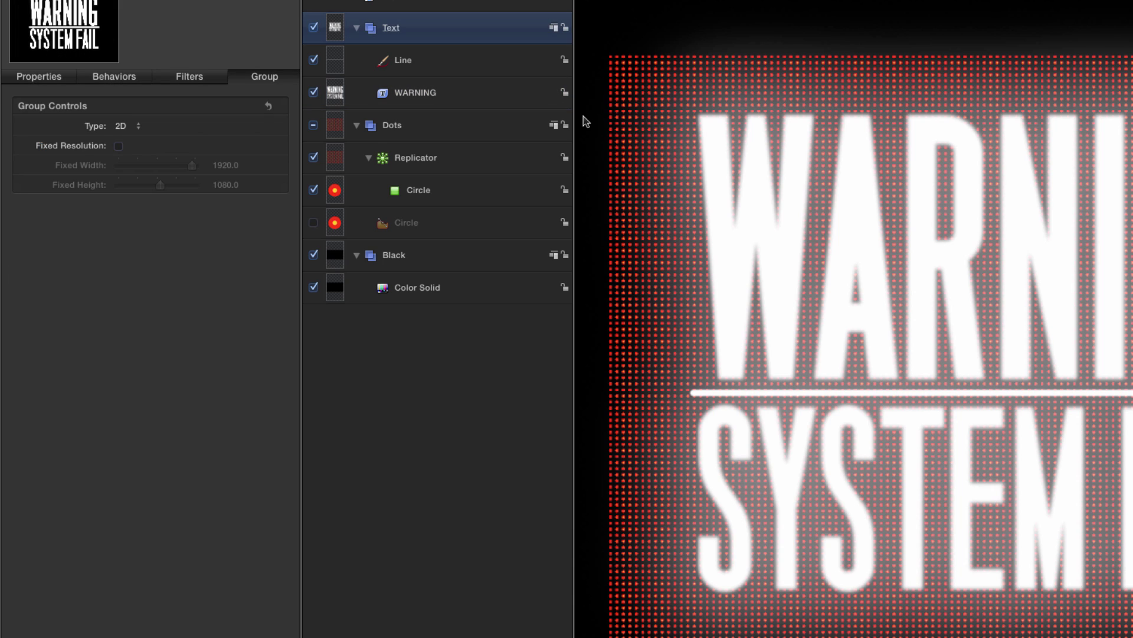
key(F1)
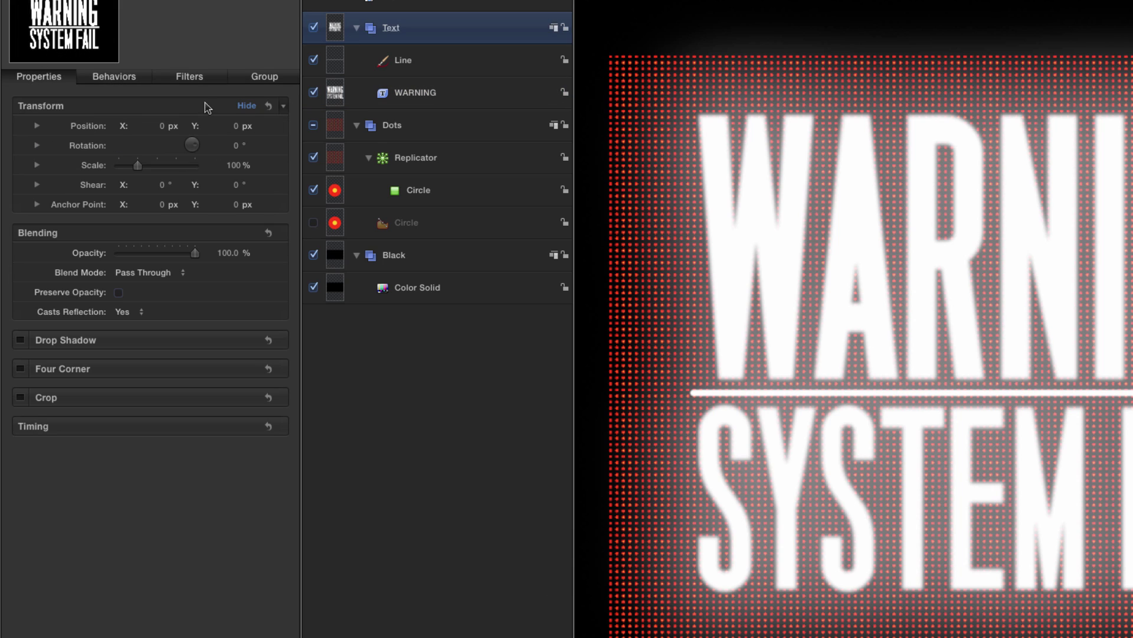
click(131, 273)
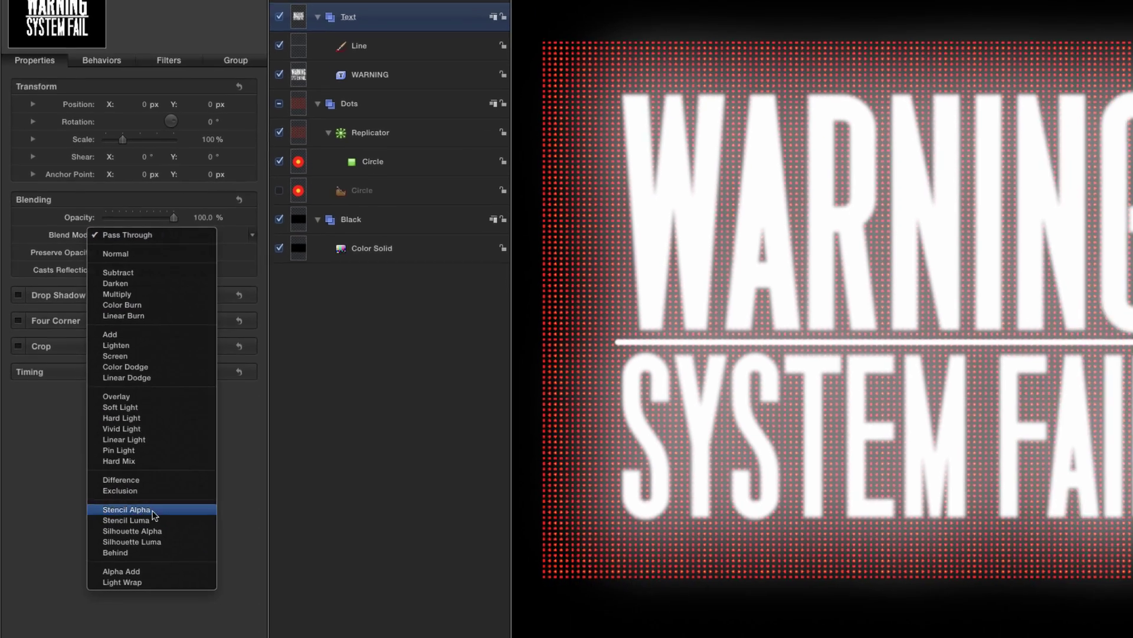
click(171, 584)
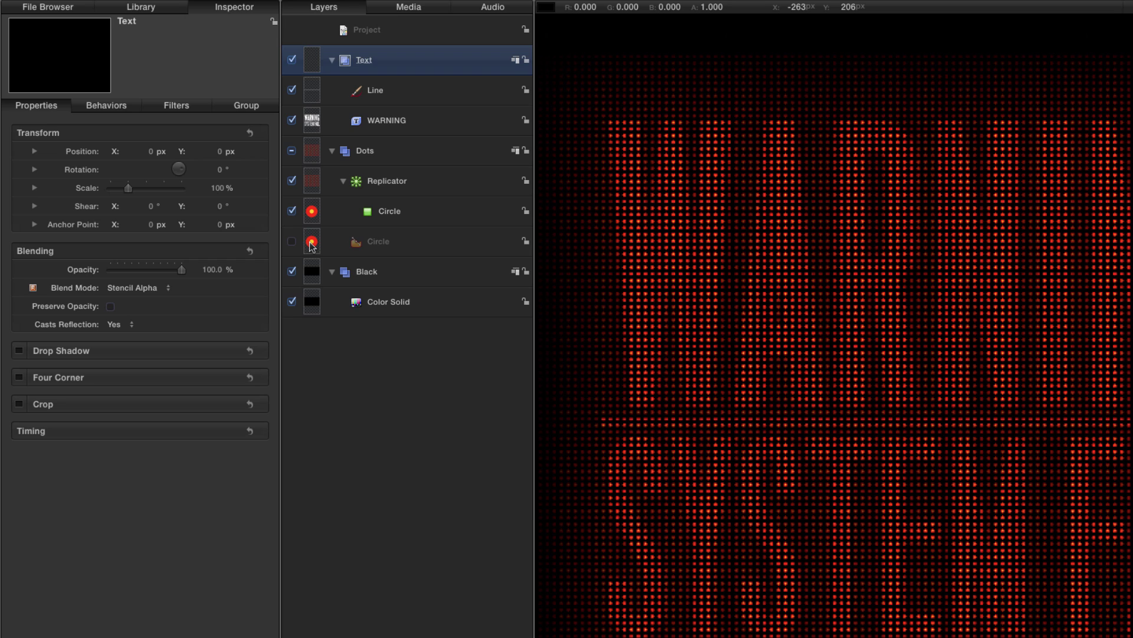
Step: Apply the Channel Blur filter to the hidden source Circle in the Dots group
click(311, 245)
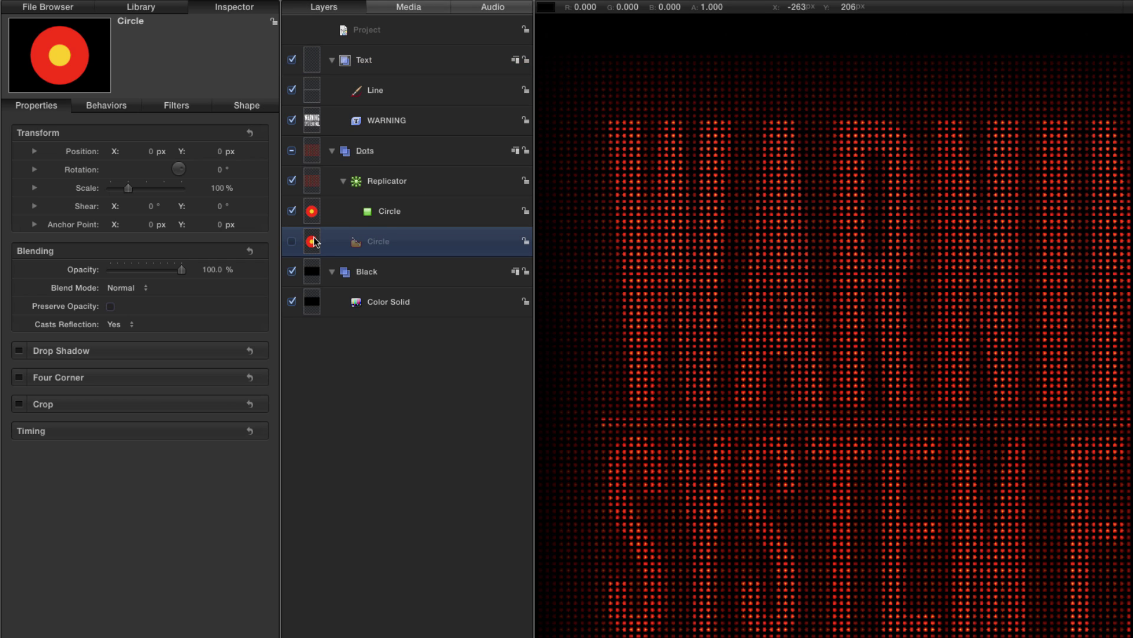
key(super+2)
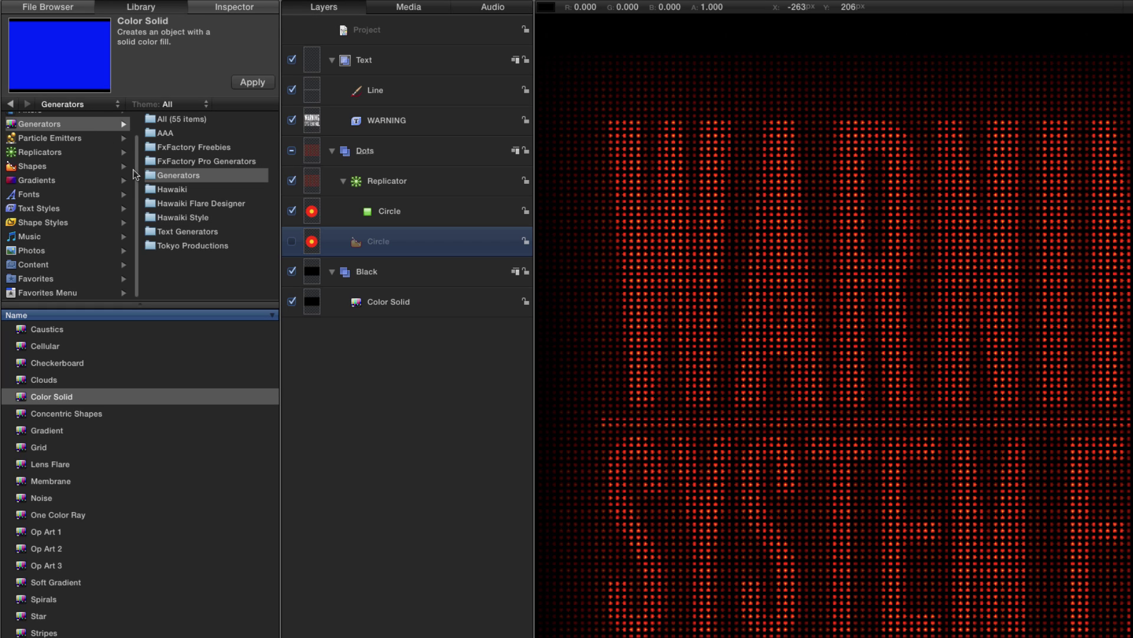
scroll(129, 112, up, 2)
click(18, 134)
click(162, 134)
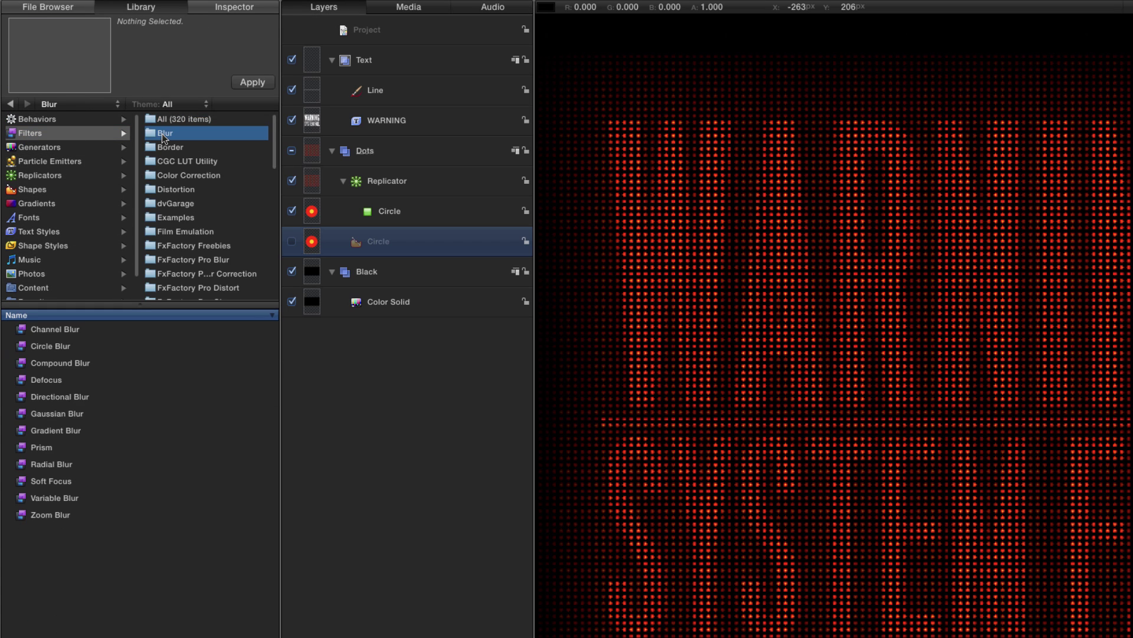
click(24, 332)
drag(23, 332, 314, 245)
key(F3)
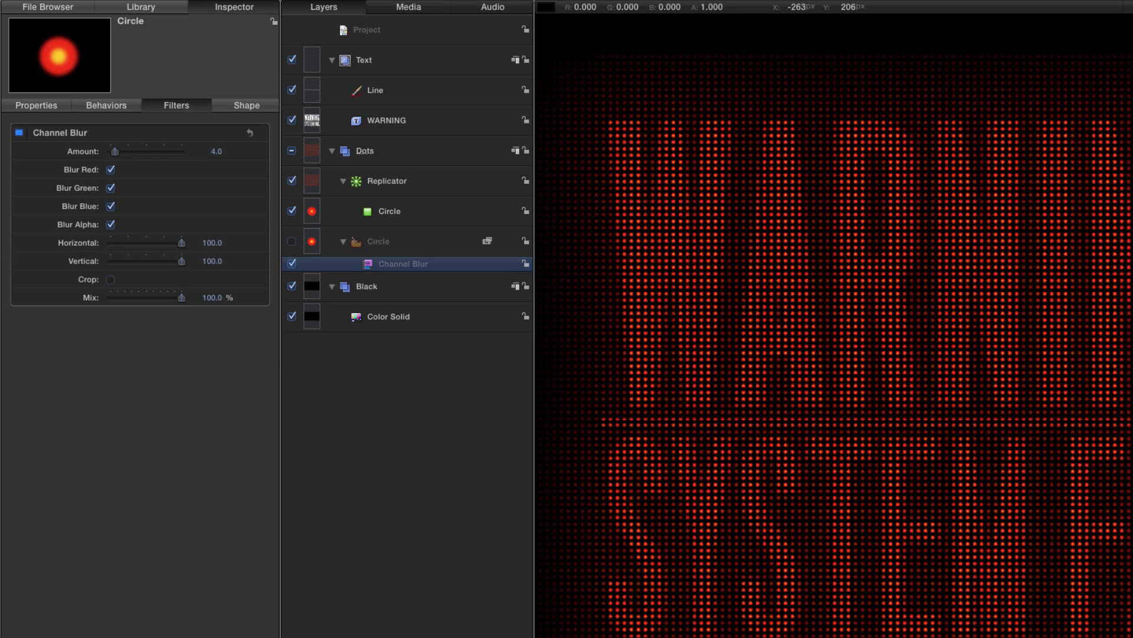
Step: Set the Channel Blur amount to 20 and exclude the green and blue channels from the blur
key(Up)
click(217, 152)
text(20)
key(Return)
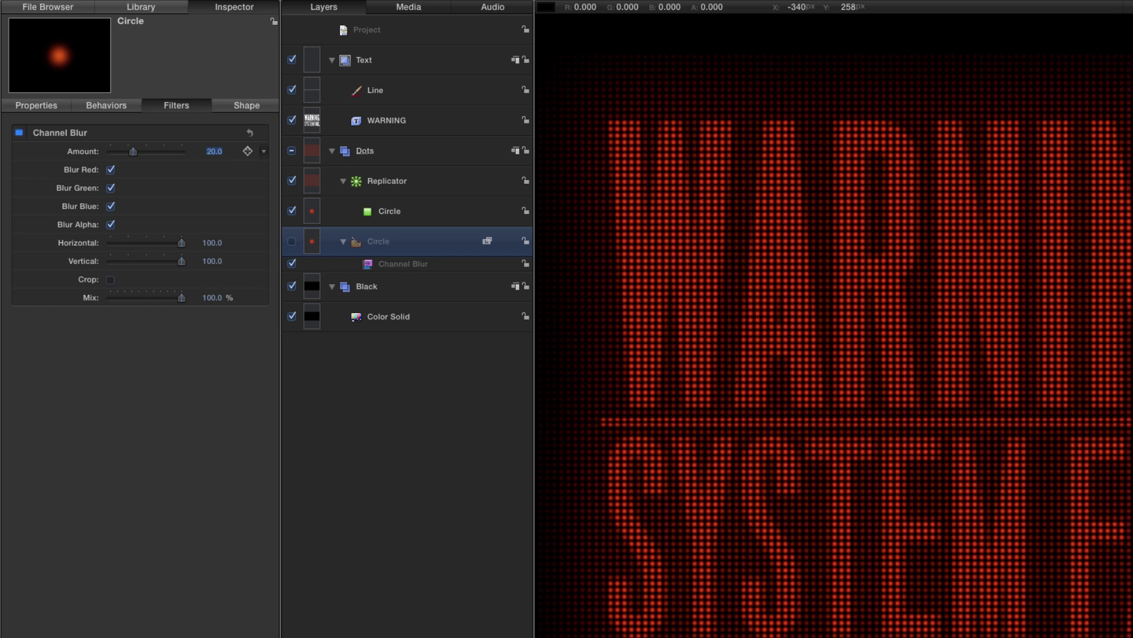
click(111, 189)
click(110, 206)
Step: Create a new group inside Dots and move the blurred source Circle into it
key(shift+super+n)
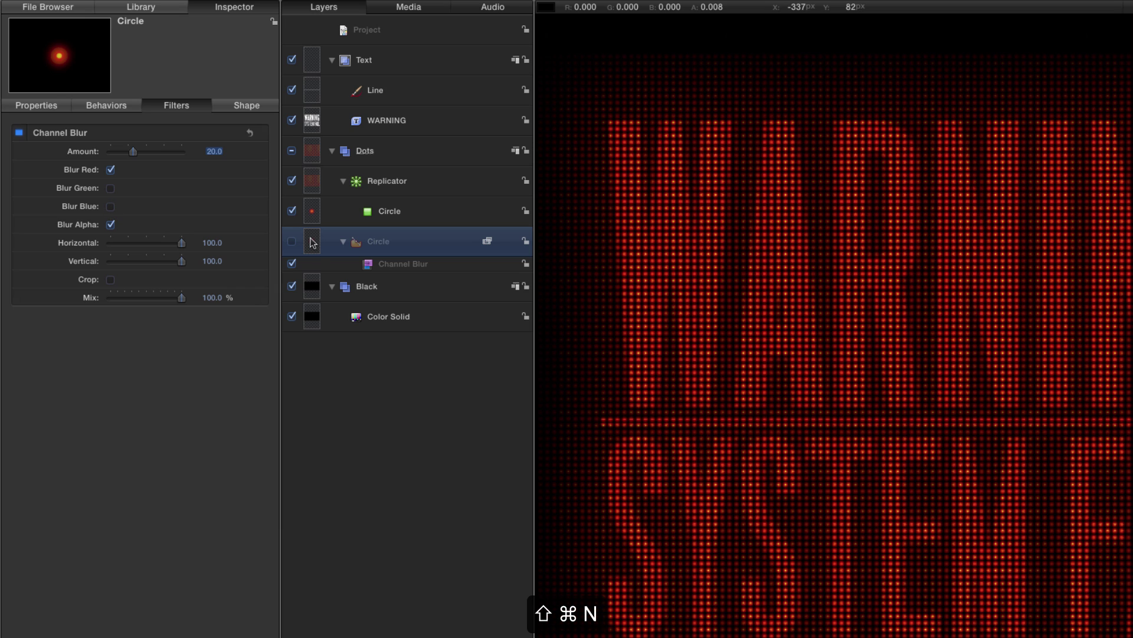
click(310, 275)
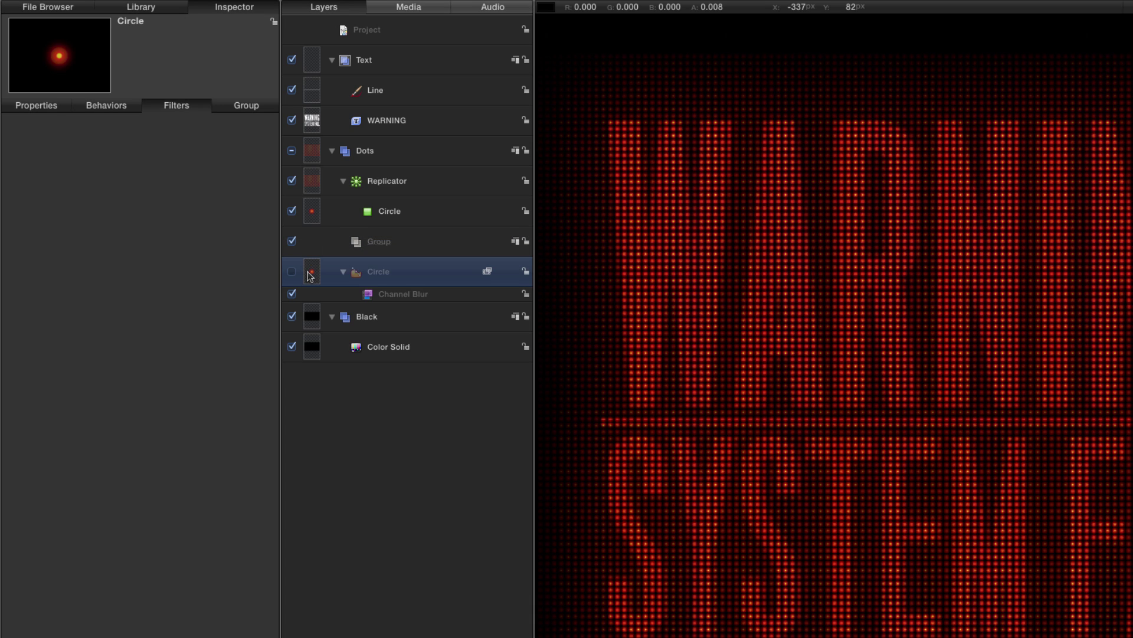
drag(310, 276, 391, 245)
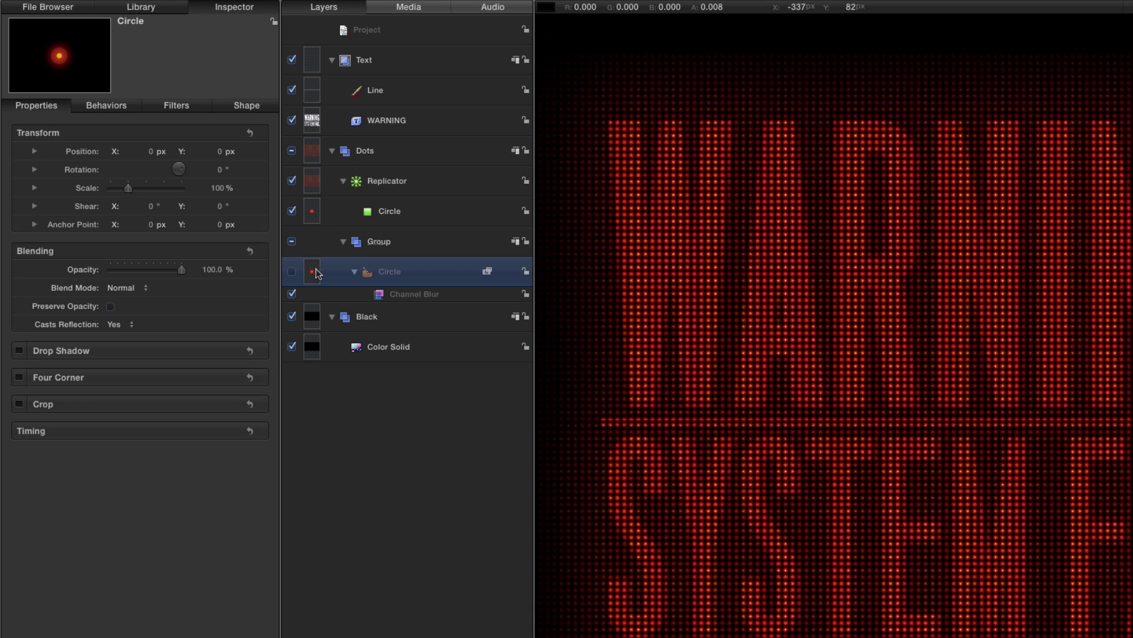
Step: Make the new group the source of the replicator's Circle cell and turn on visibility of the Circle inside the group
click(357, 245)
drag(357, 245, 368, 214)
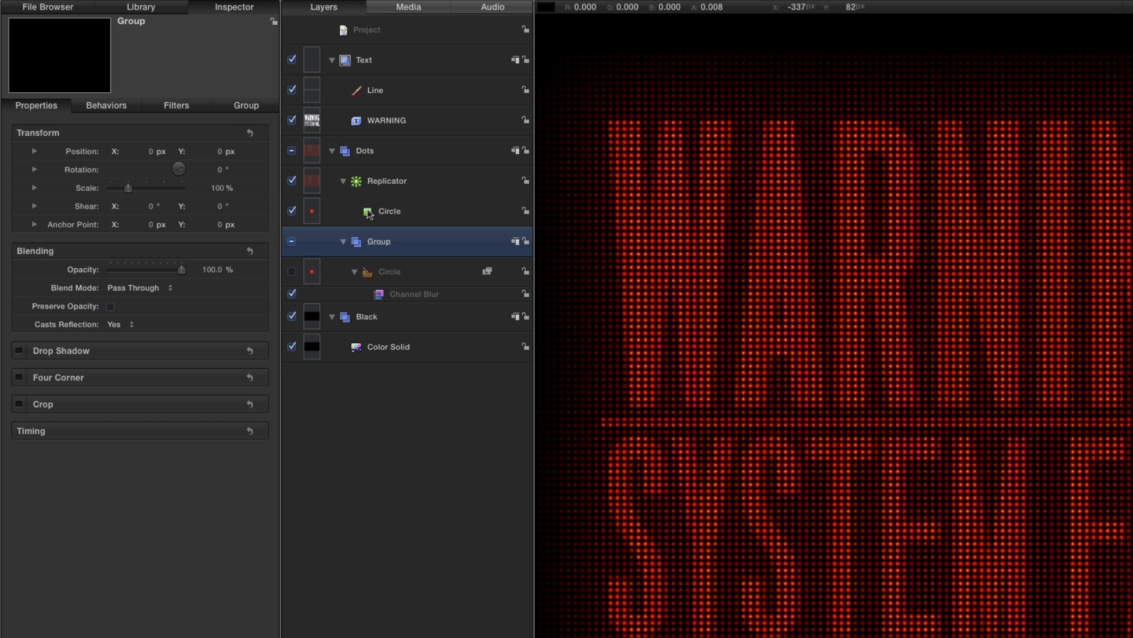
click(291, 271)
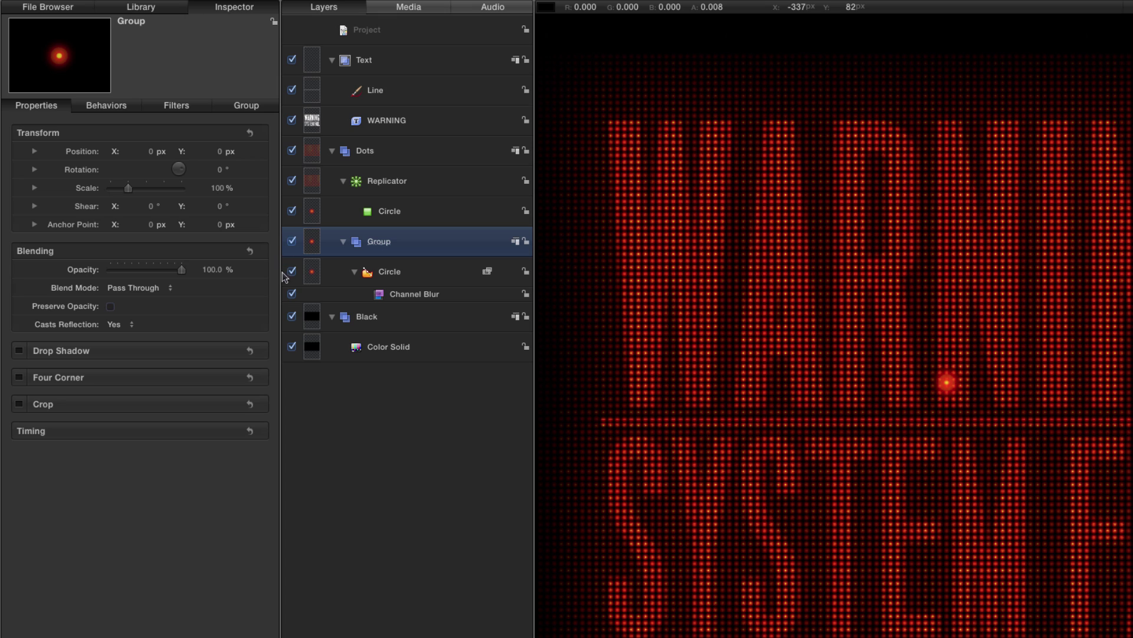
Step: Clone the blurred Circle within its group and set the clone's blend mode to Screen
click(312, 272)
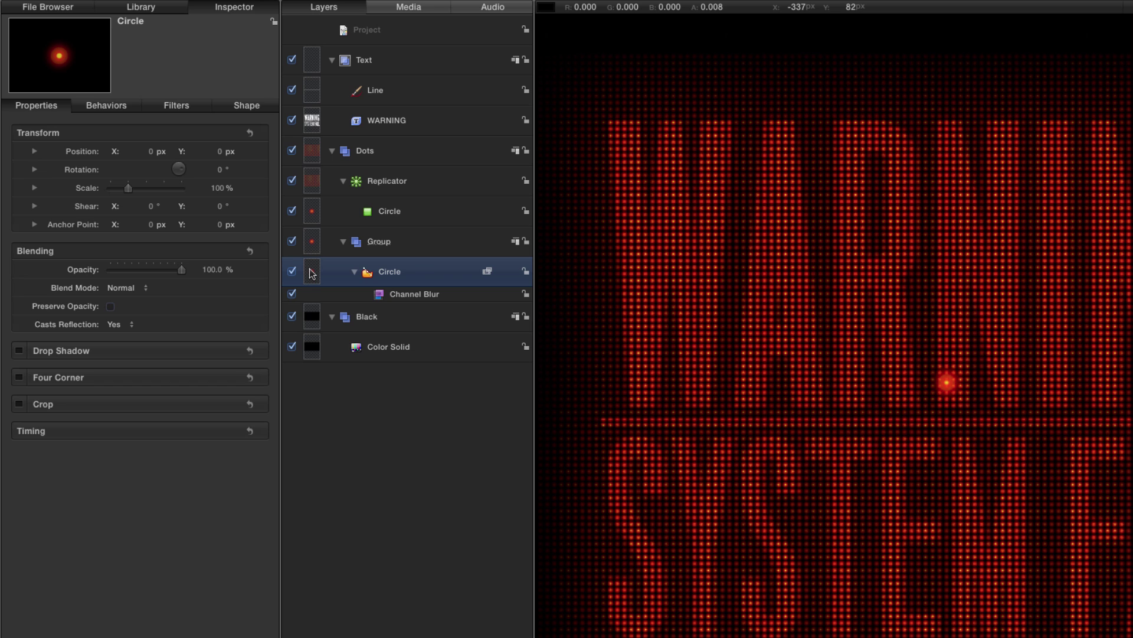
key(k)
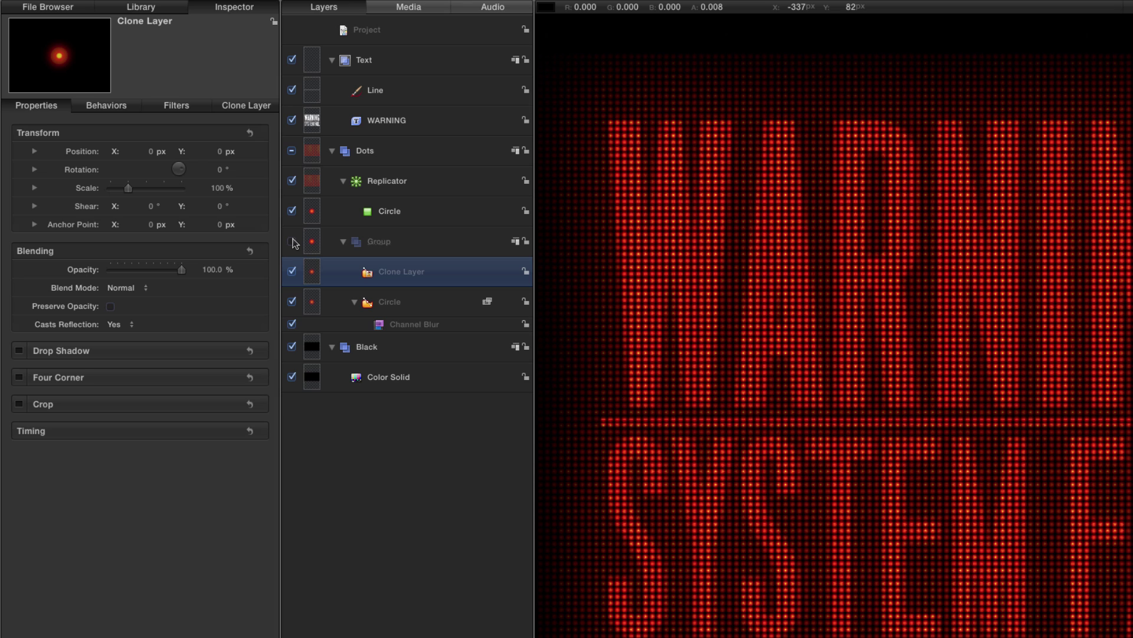
click(118, 287)
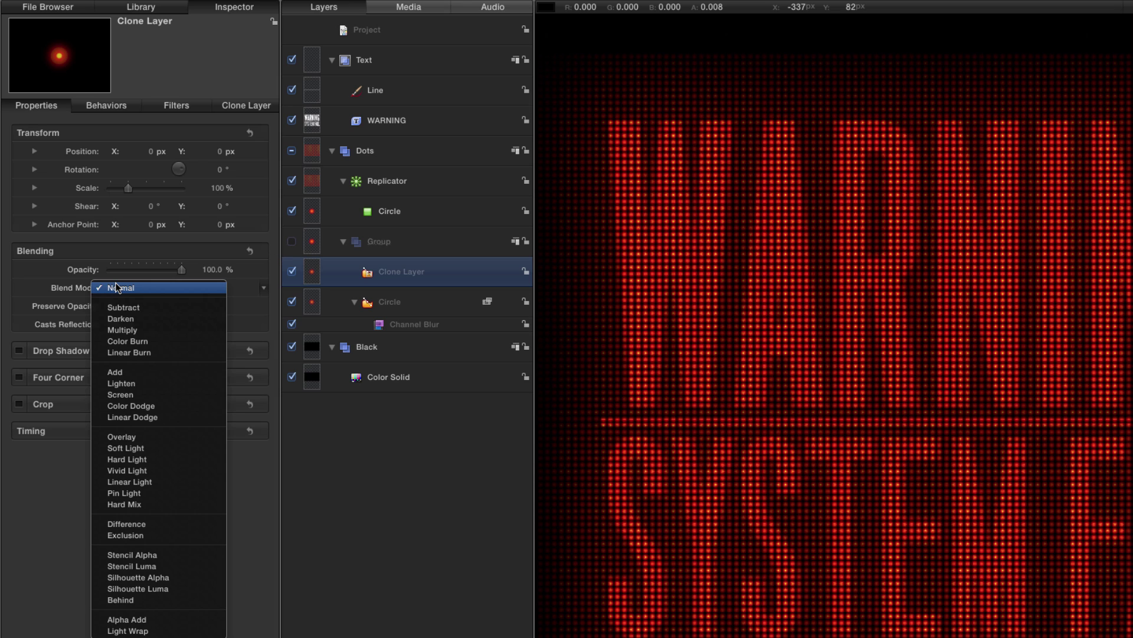
click(143, 394)
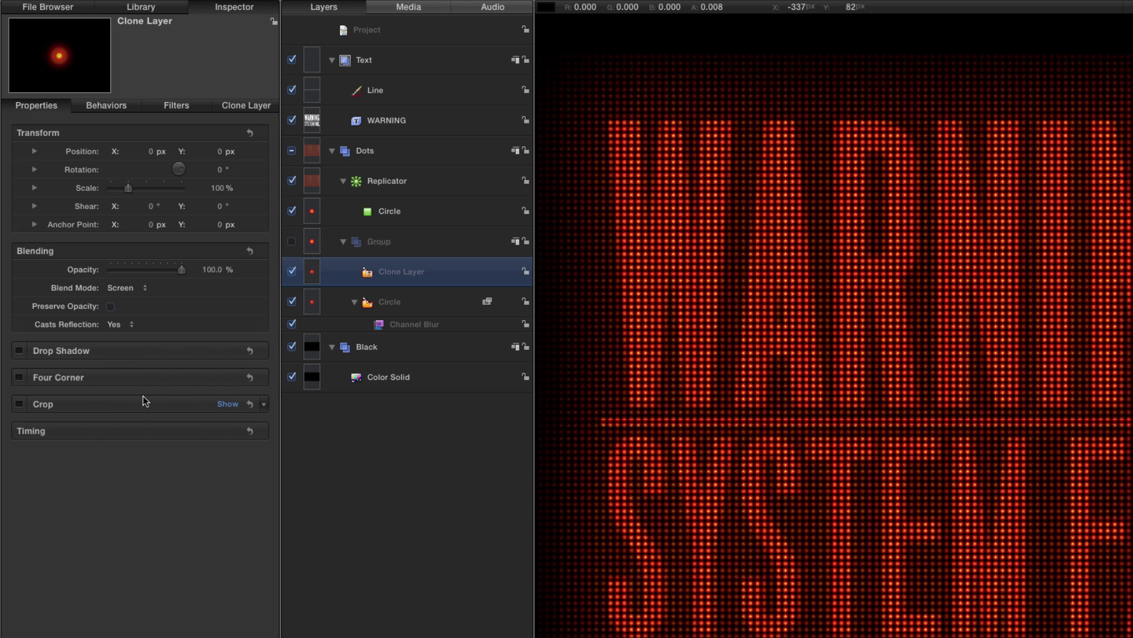
Step: Apply a Gaussian Blur filter to the clone layer and set its amount to 15
key(super+2)
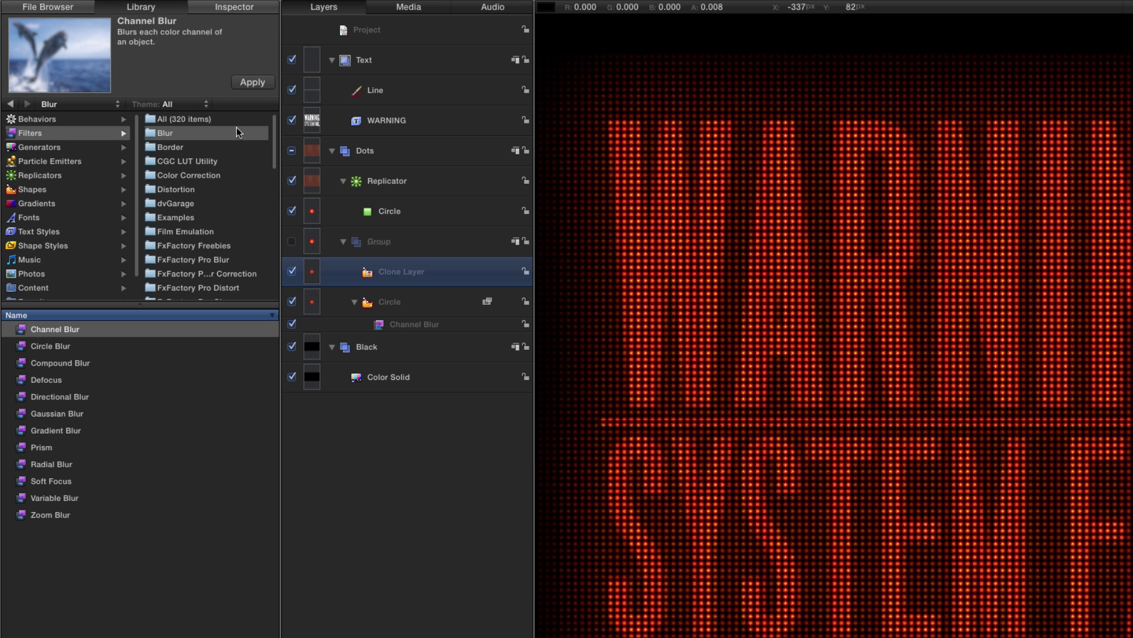
click(21, 415)
mouse_move(21, 415)
mouse_down()
mouse_move(454, 284)
mouse_move(302, 277)
mouse_move(311, 275)
mouse_up()
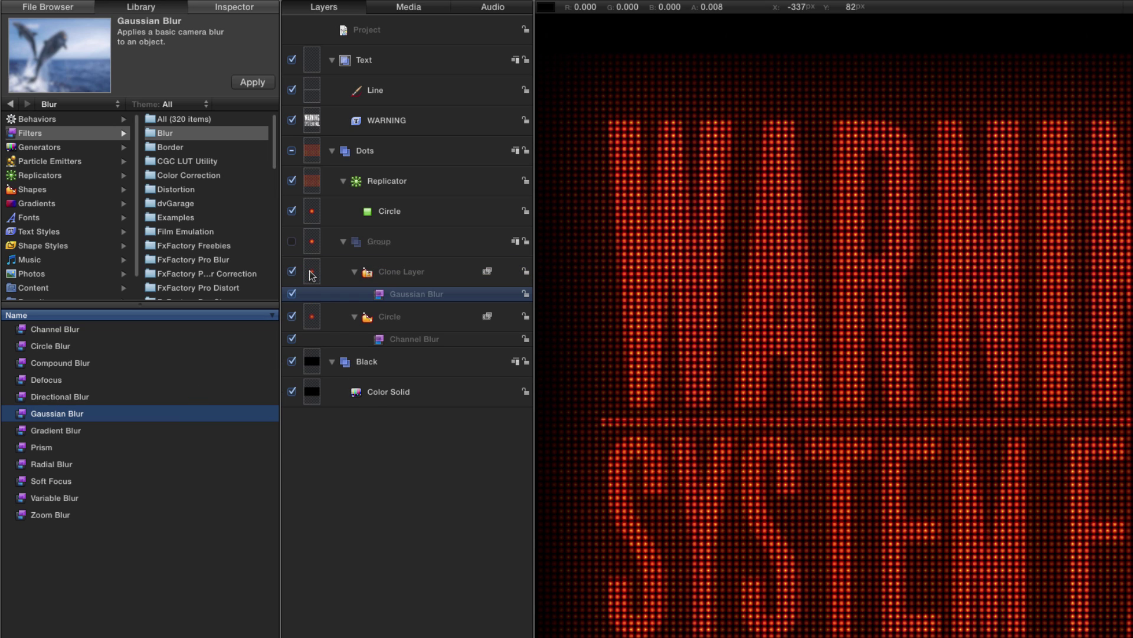
click(239, 11)
click(215, 152)
text(15)
key(Return)
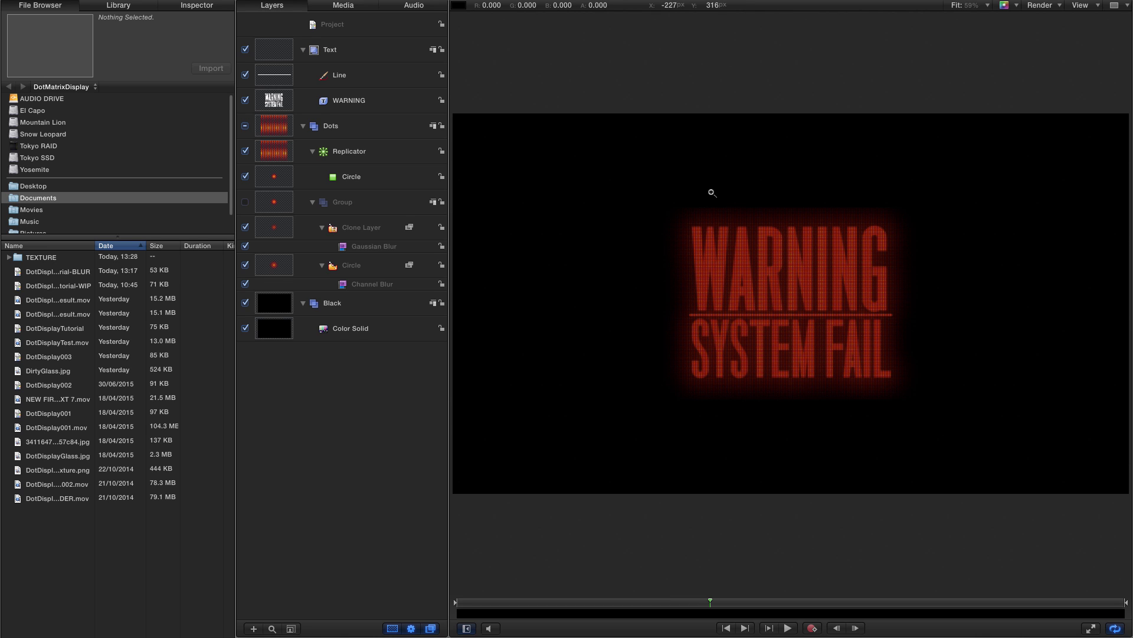
Step: Import DirtyGlassCC.jpg from the TEXTURE folder into a new group above the Text group
double_click(35, 258)
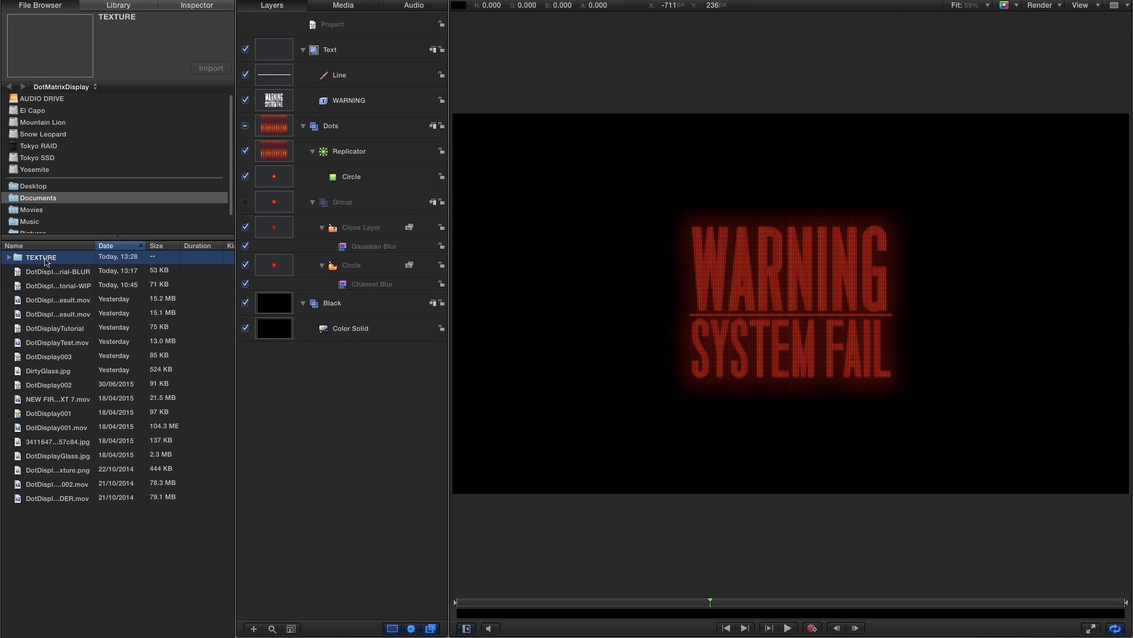
click(17, 259)
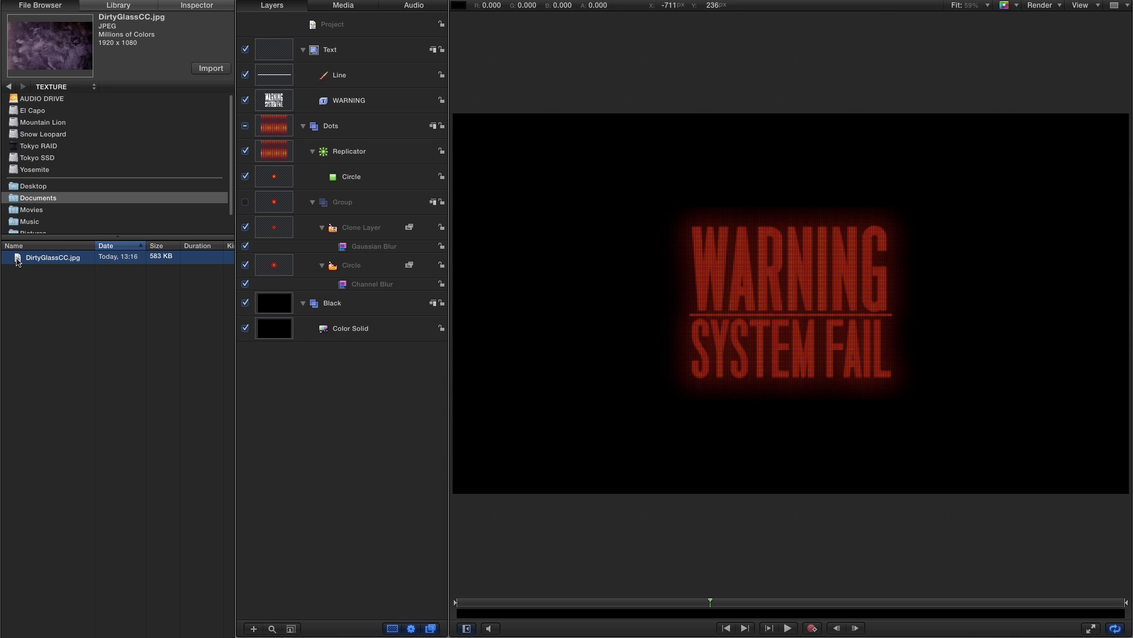
mouse_move(18, 260)
mouse_down()
mouse_move(516, 94)
mouse_move(302, 36)
mouse_up()
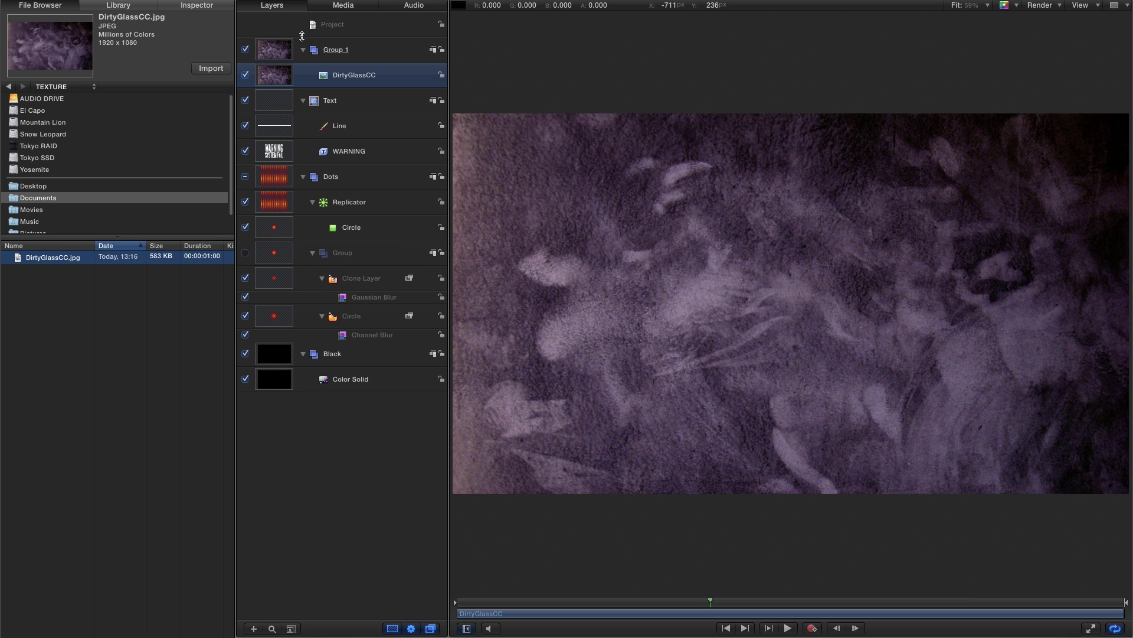
Step: Set the DirtyGlassCC image's Z position to 50 px and its scale to 50%
key(F1)
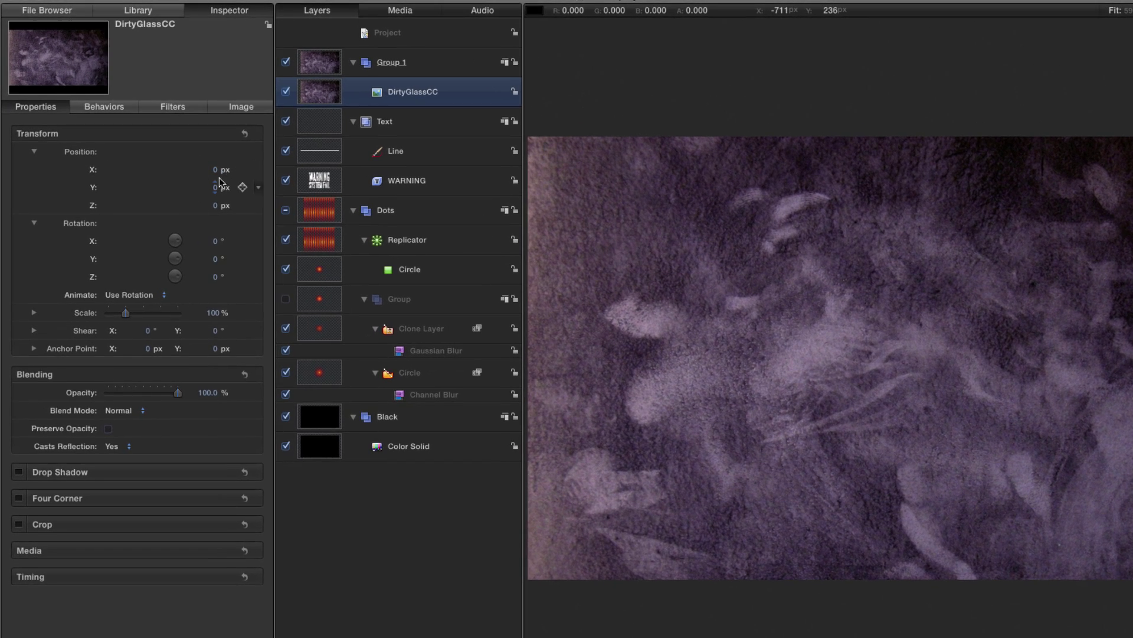
click(215, 205)
text(5)
key(Return)
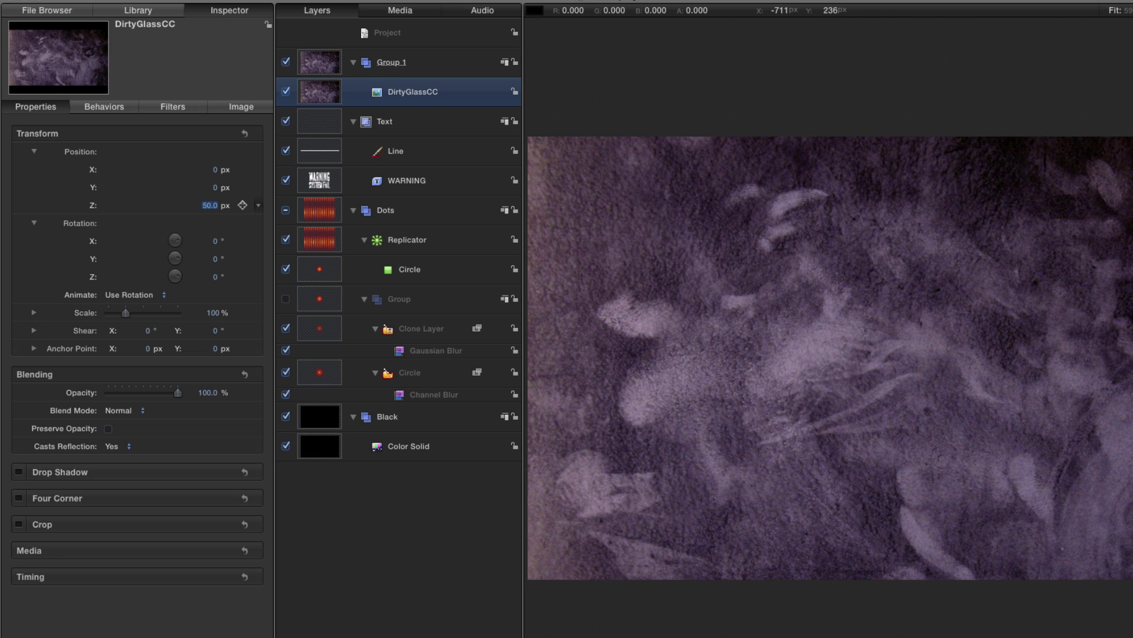
click(212, 312)
text(50)
key(Return)
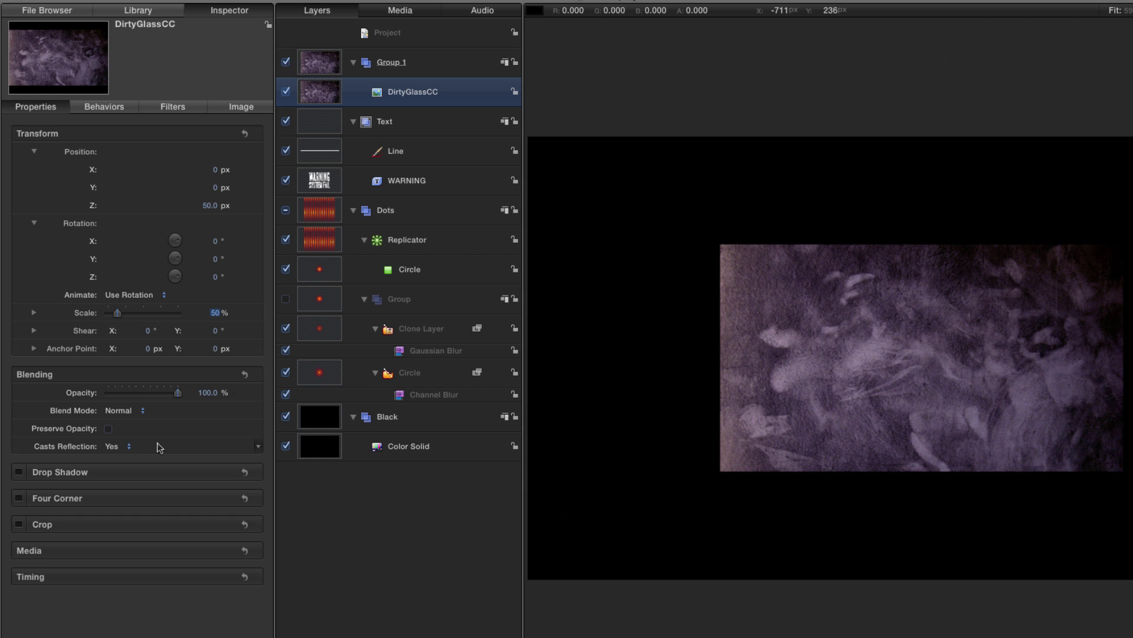
Step: Set the DirtyGlassCC image's blend mode to Screen and its opacity to 20%
click(119, 411)
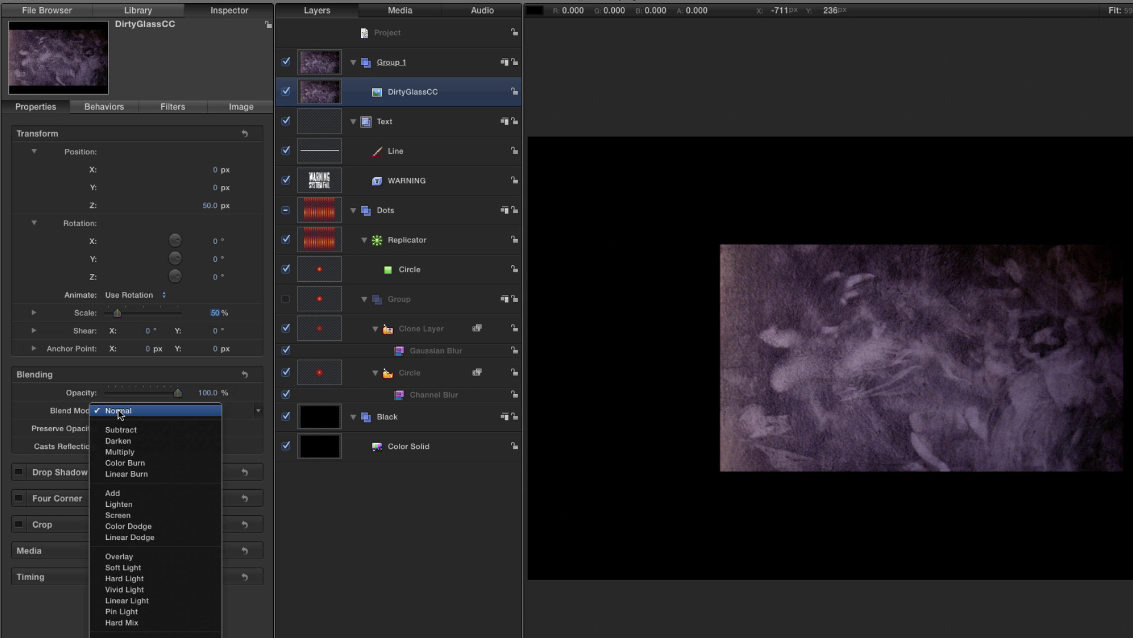
click(118, 515)
click(209, 393)
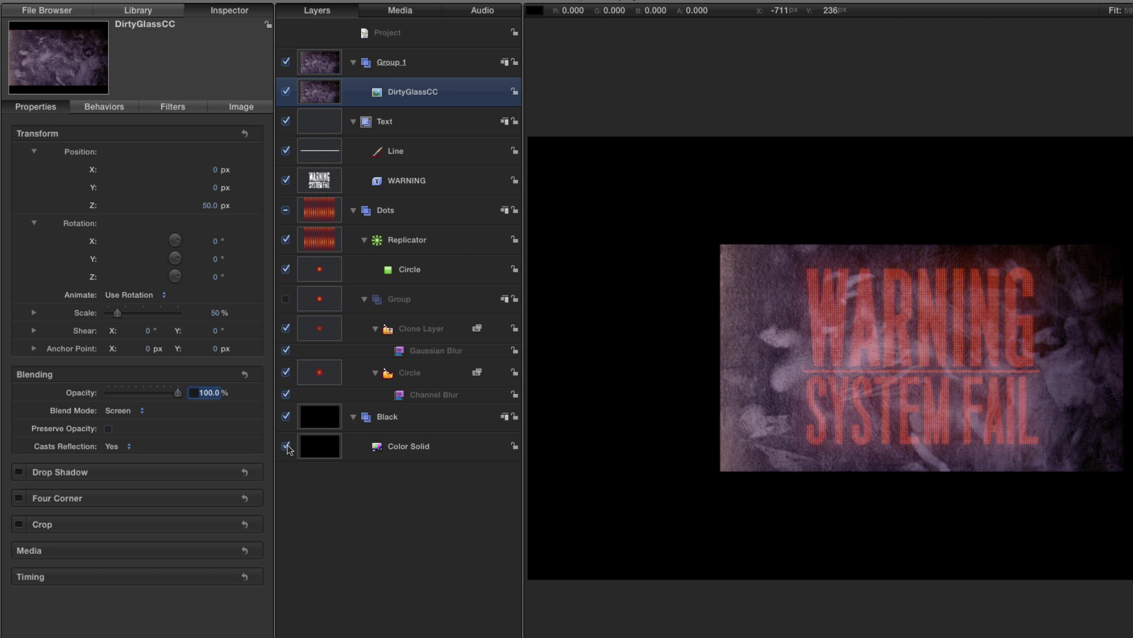
text(20)
key(Return)
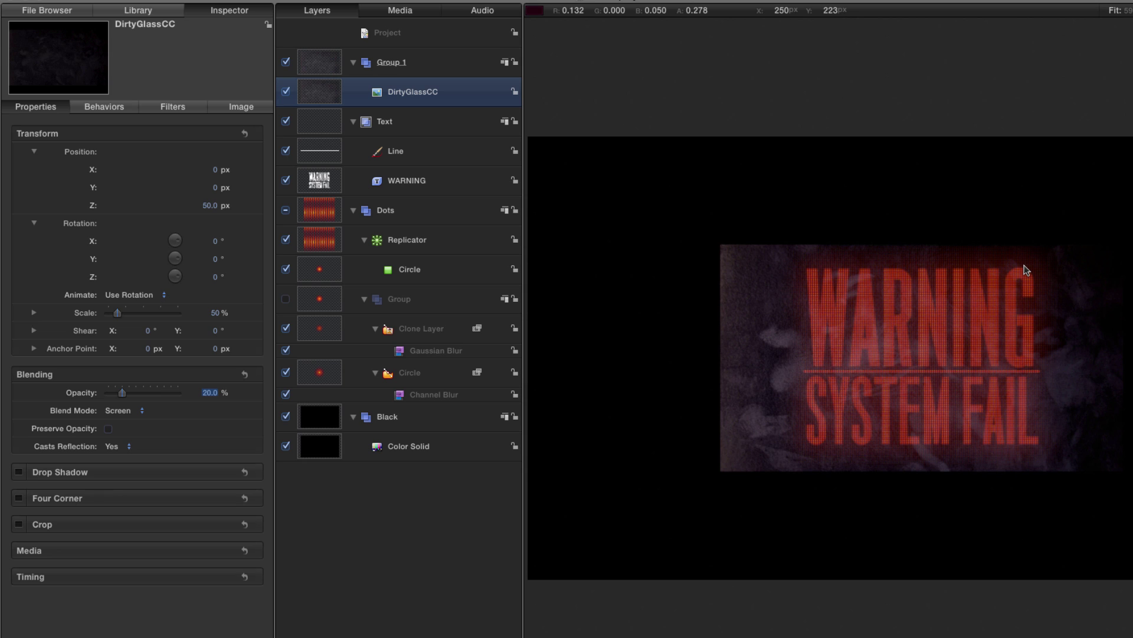
Step: Draw a closed four-point Bezier shape with a dark gray fill in Group 1, slanting across the right part of the display
click(319, 65)
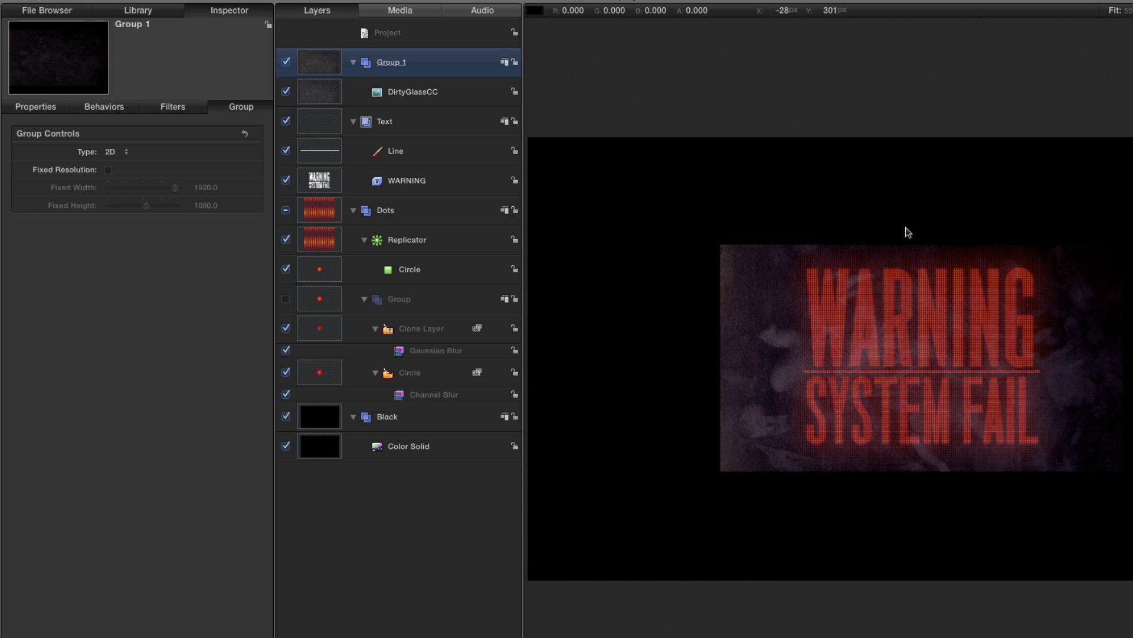
key(b)
key(F7)
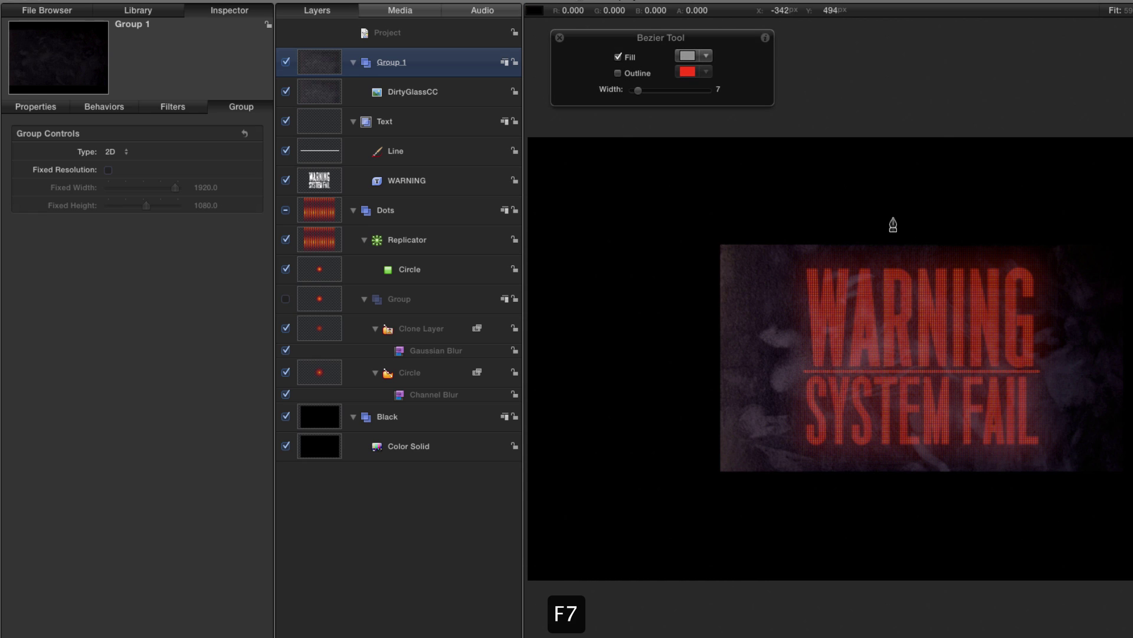
drag(691, 40, 722, 72)
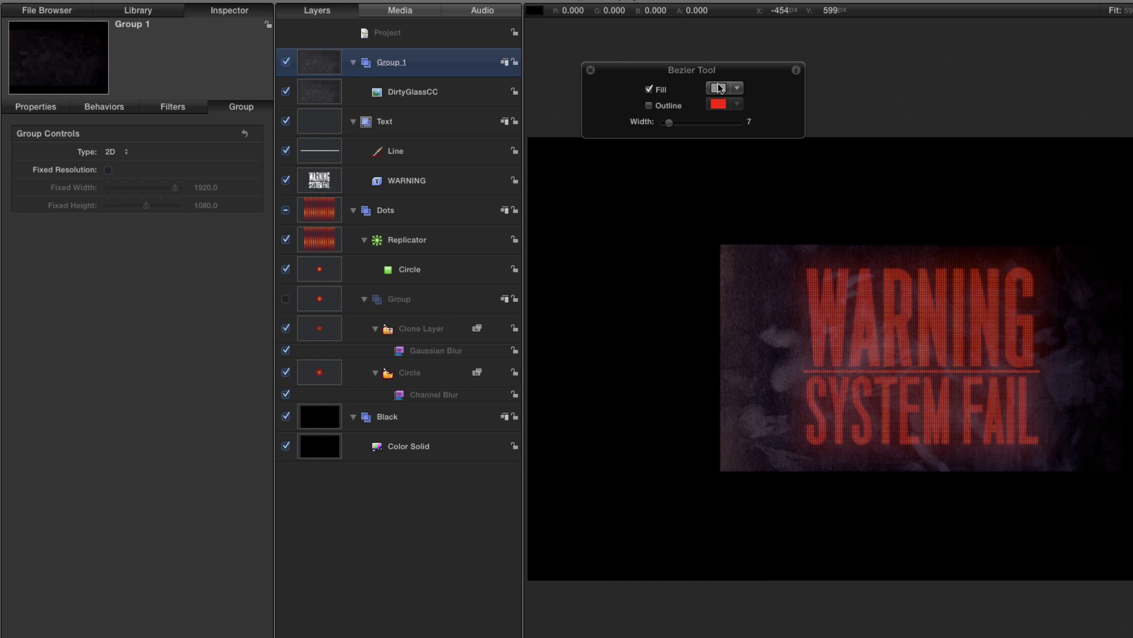
click(718, 88)
drag(432, 453, 436, 450)
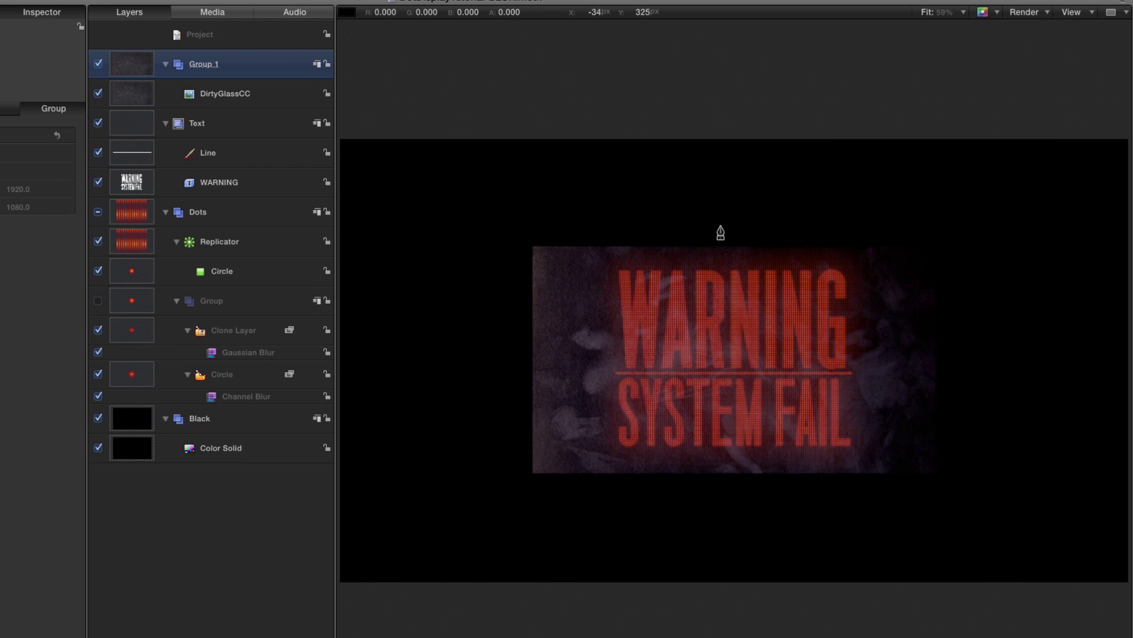
click(719, 229)
click(974, 224)
click(998, 508)
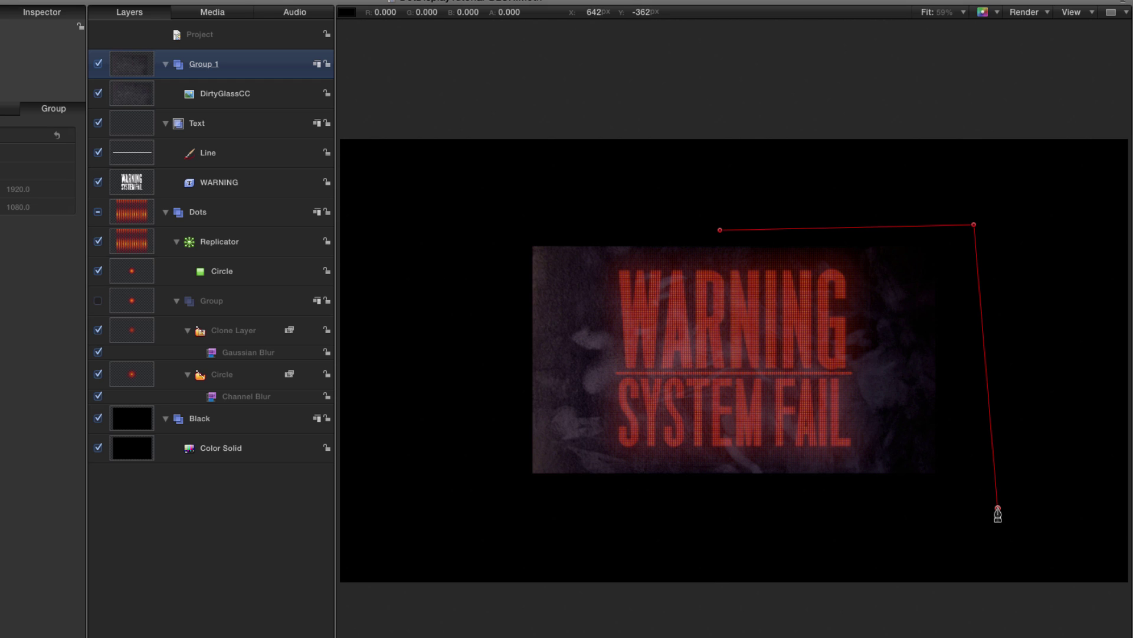
click(842, 489)
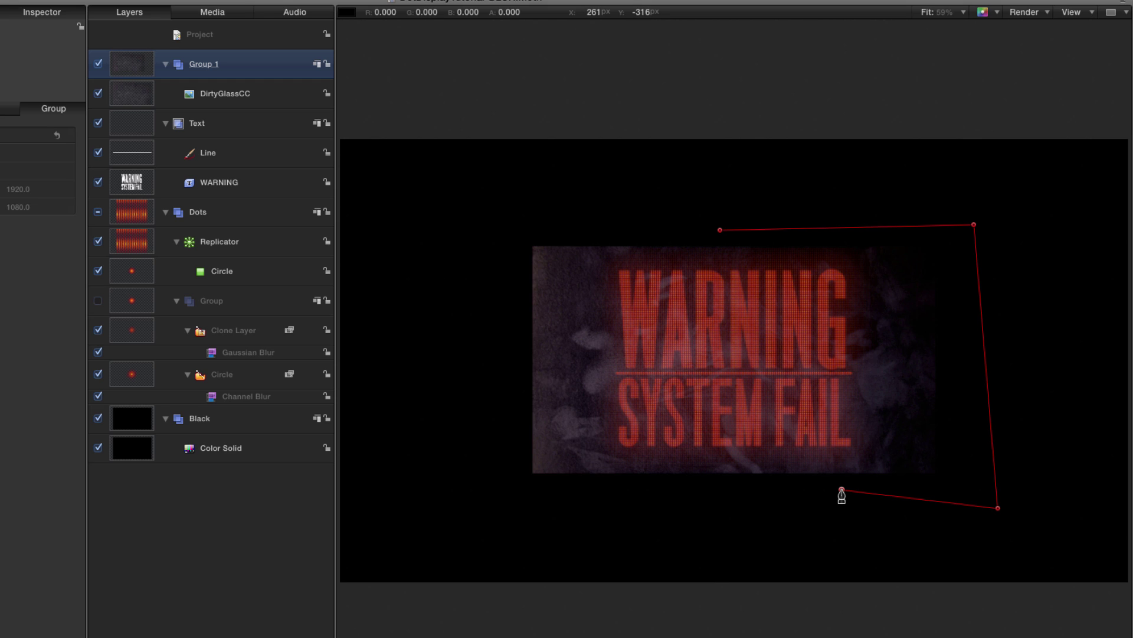
click(720, 231)
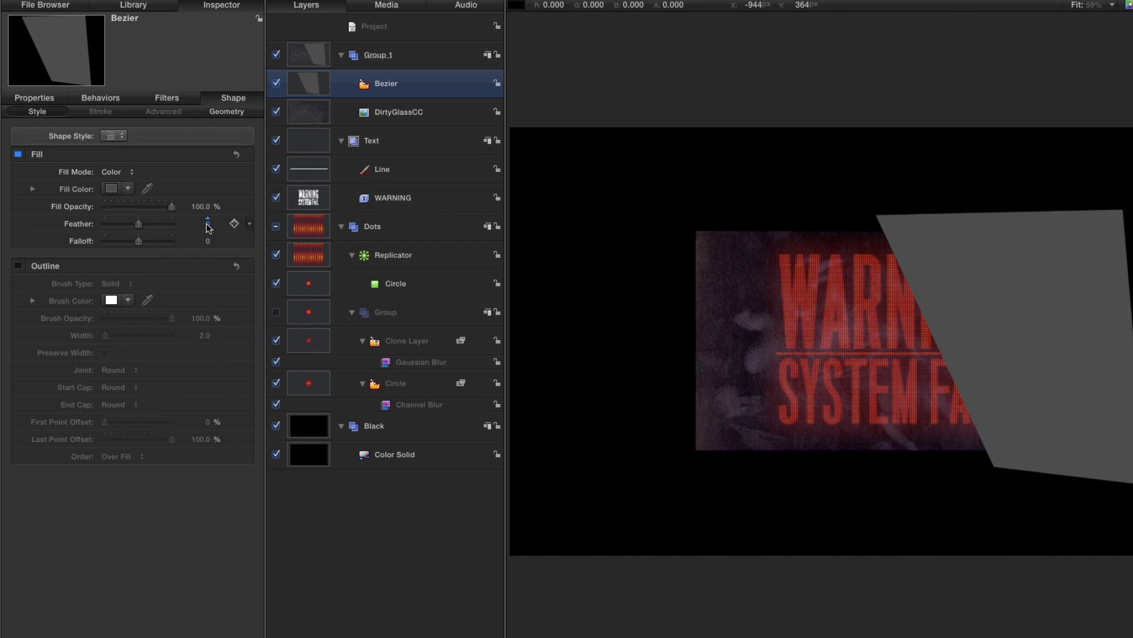
Step: Set the Bezier shape's feather to 30 and its Z position to 50 px
click(207, 225)
text(30)
key(Return)
key(F1)
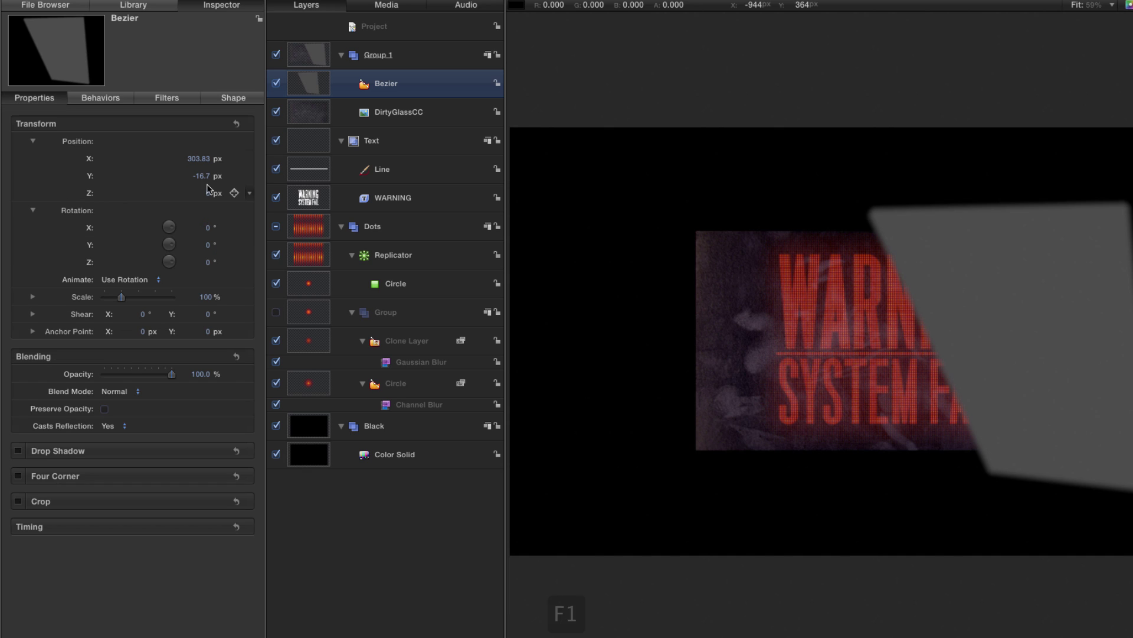
click(208, 195)
text(50)
key(Return)
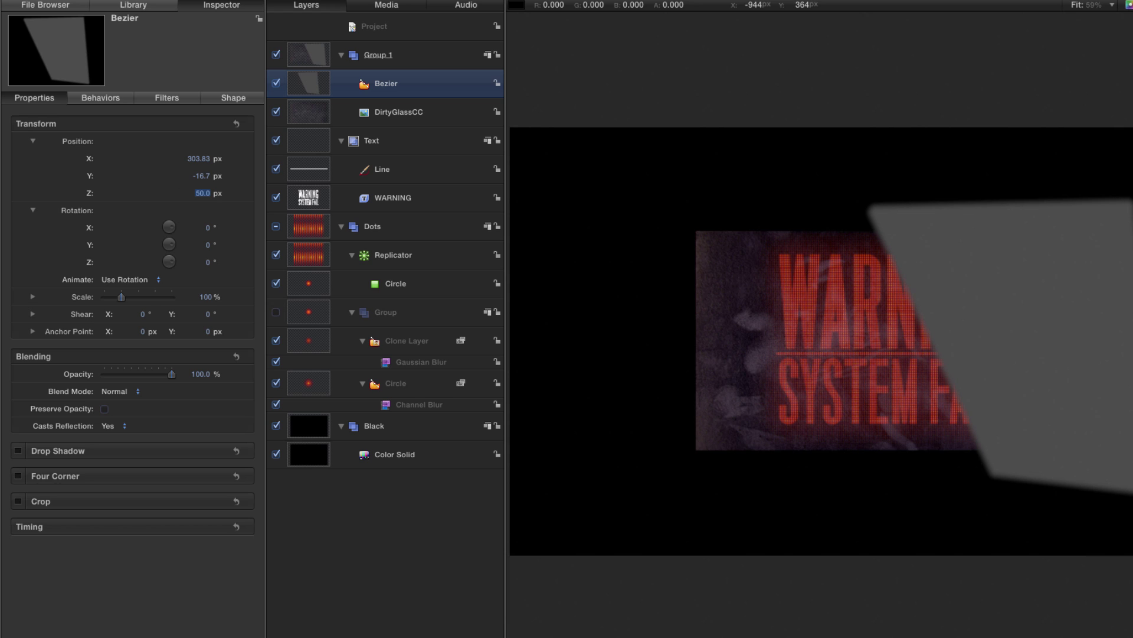
Step: Set the Bezier shape's blend mode to Screen and its opacity to 10%
click(118, 391)
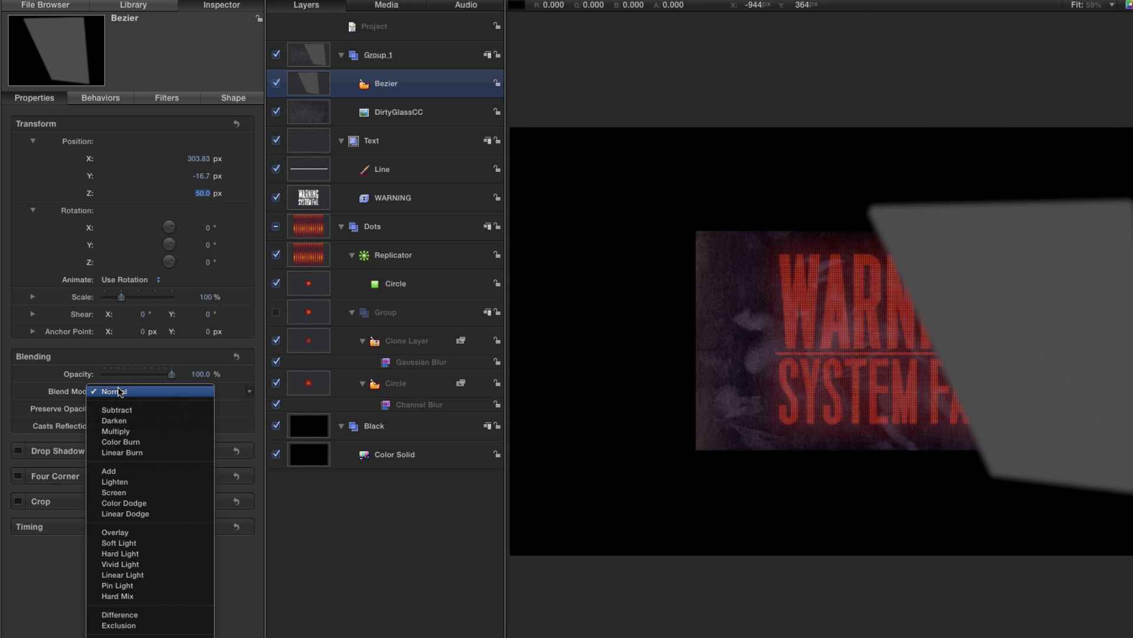
click(114, 493)
click(200, 374)
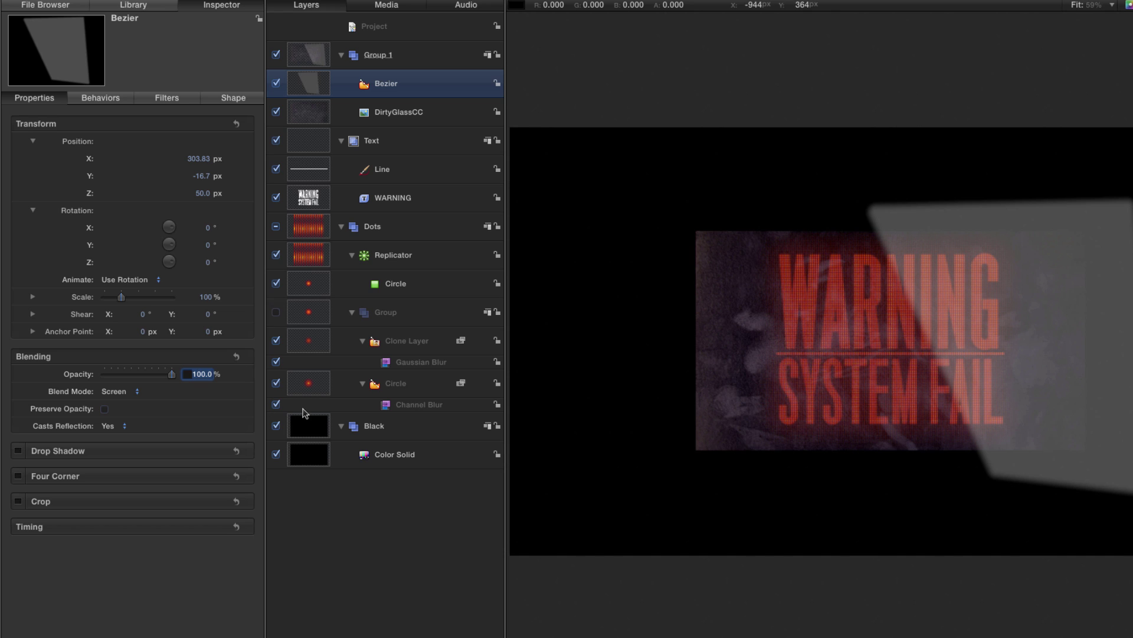
text(10)
key(Return)
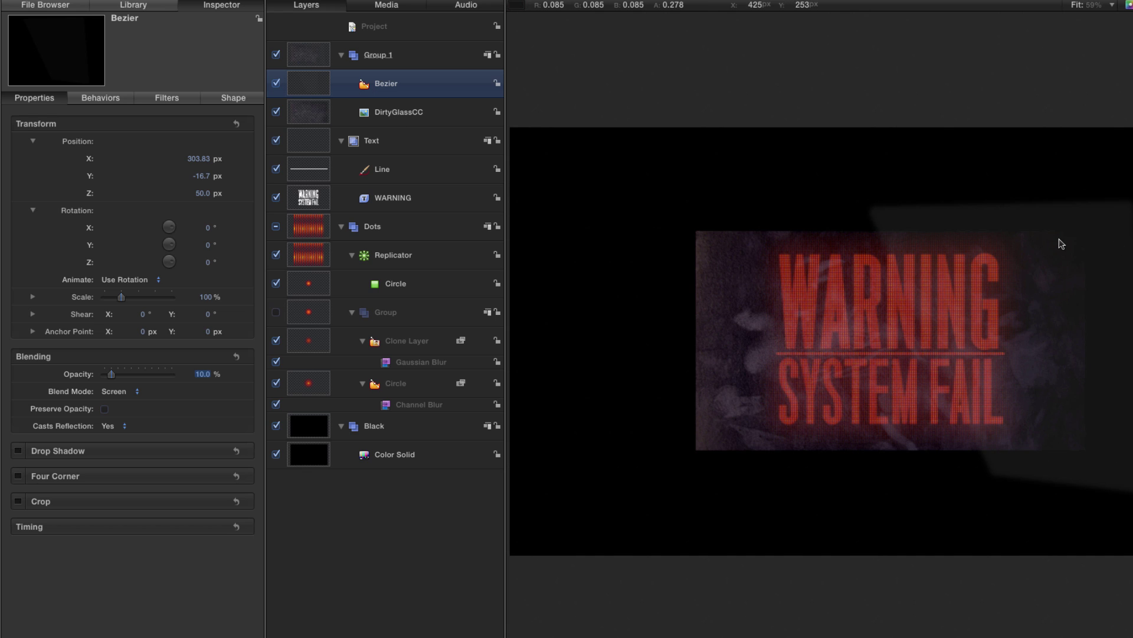
Step: Add an image mask to the Bezier shape using DirtyGlassCC as the mask source, and turn the DirtyGlassCC layer's visibility back on
click(315, 85)
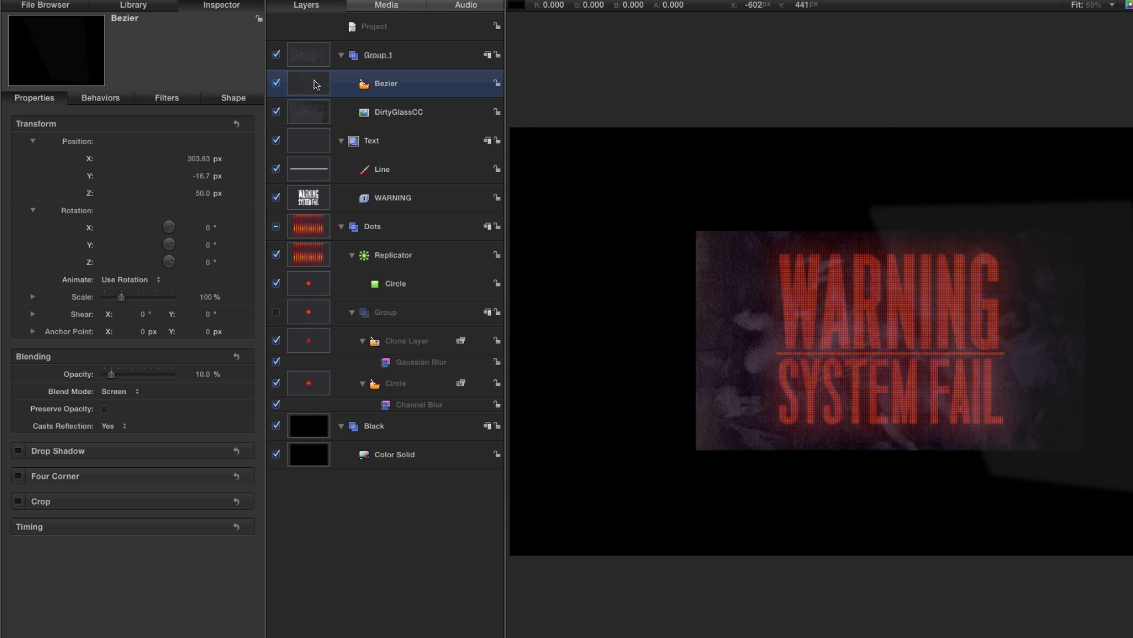
key(shift+super+m)
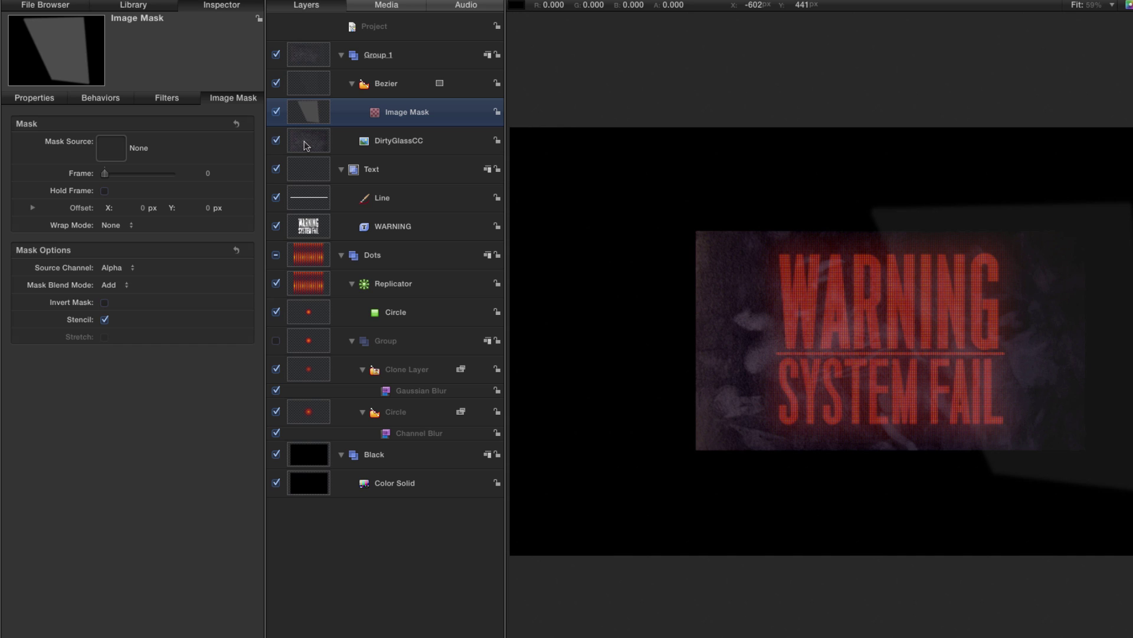
drag(307, 146, 108, 150)
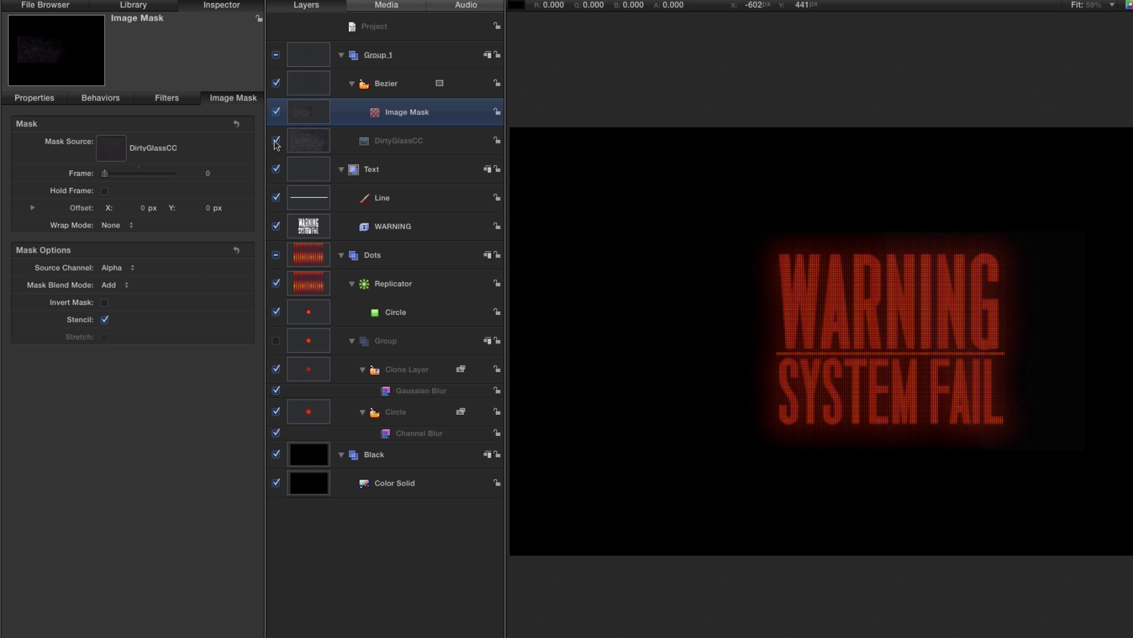
click(276, 143)
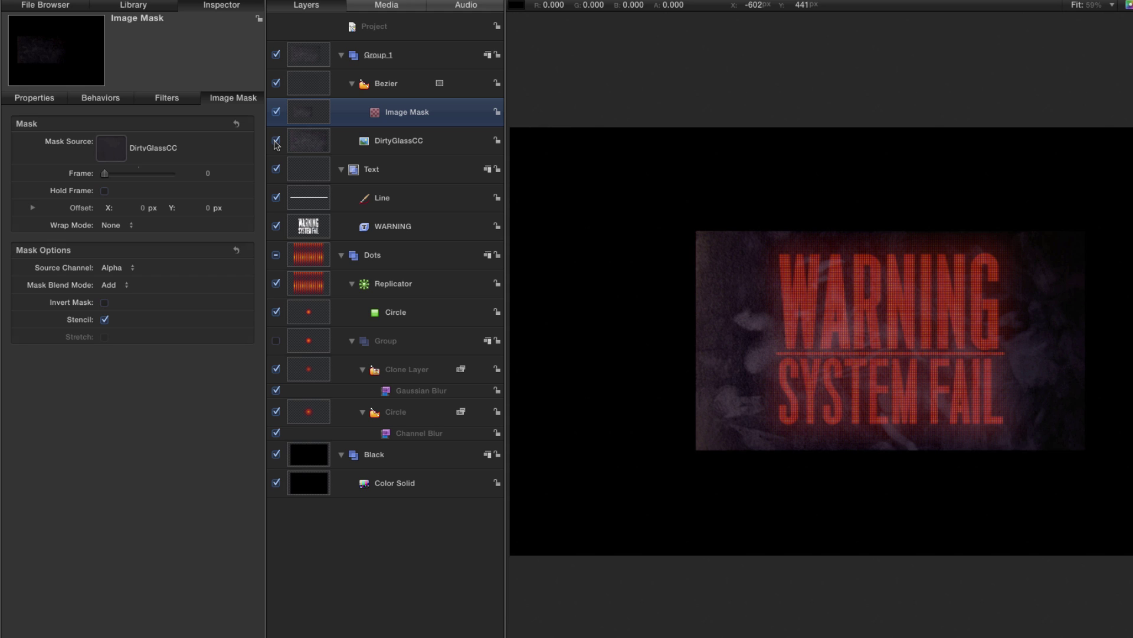
Step: Lighten the Bezier shape's fill color to a medium gray
click(276, 83)
click(308, 87)
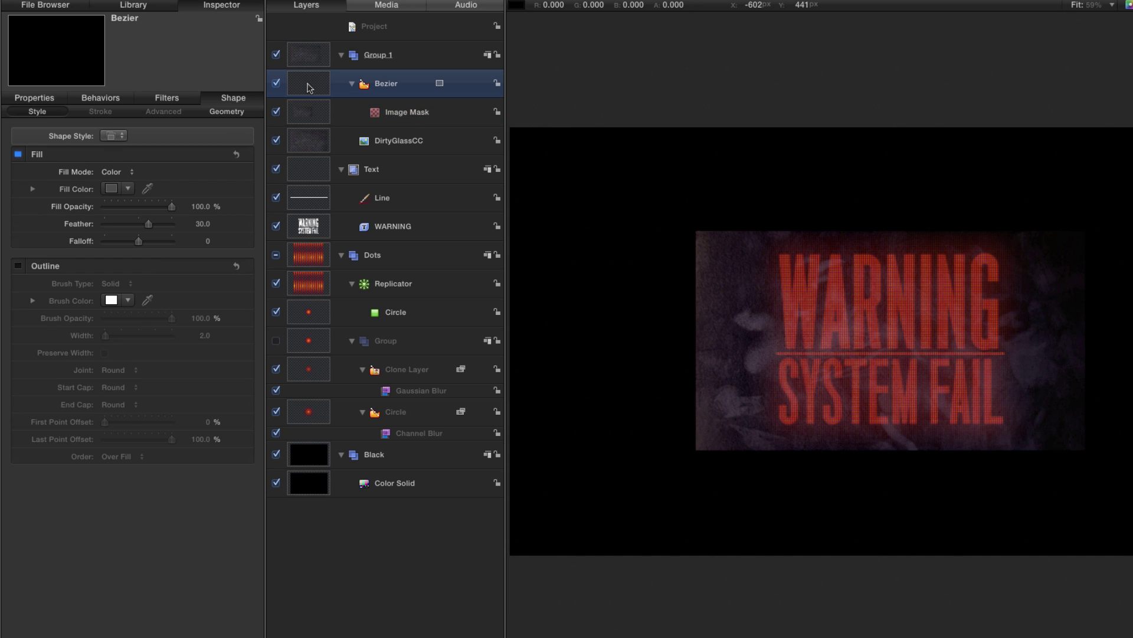
click(111, 187)
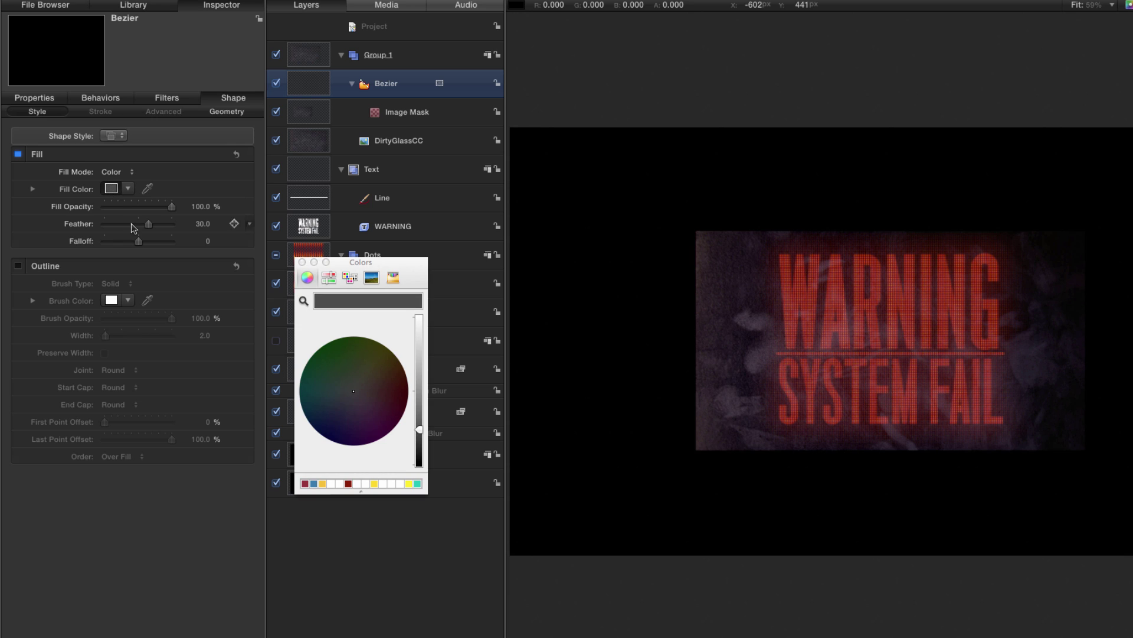
click(419, 419)
drag(418, 409, 418, 406)
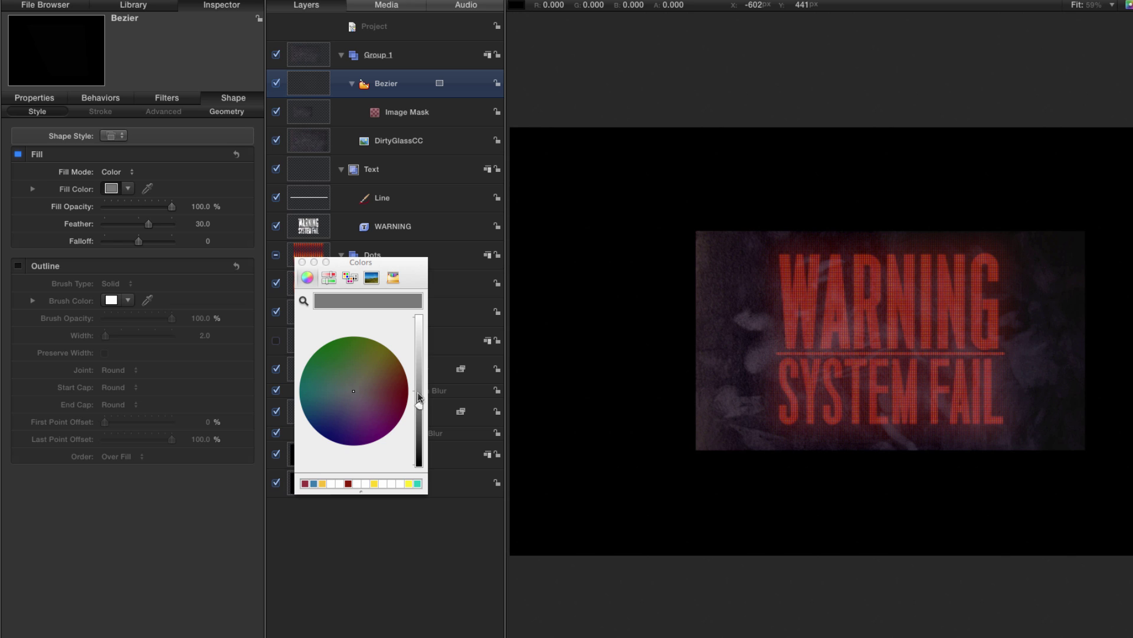
click(418, 394)
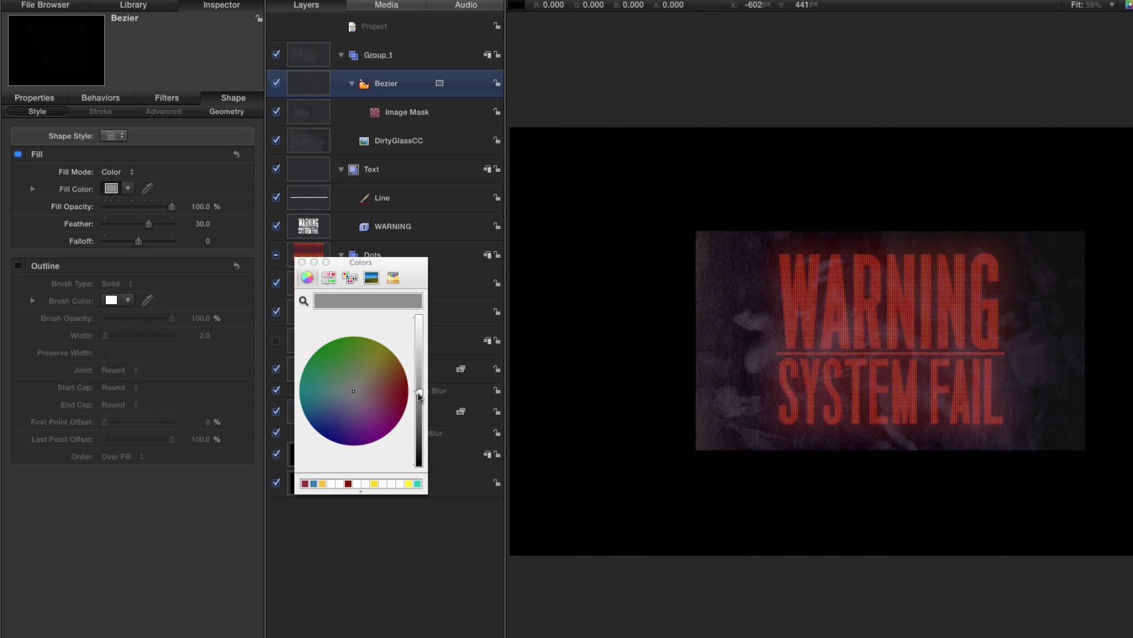
click(301, 261)
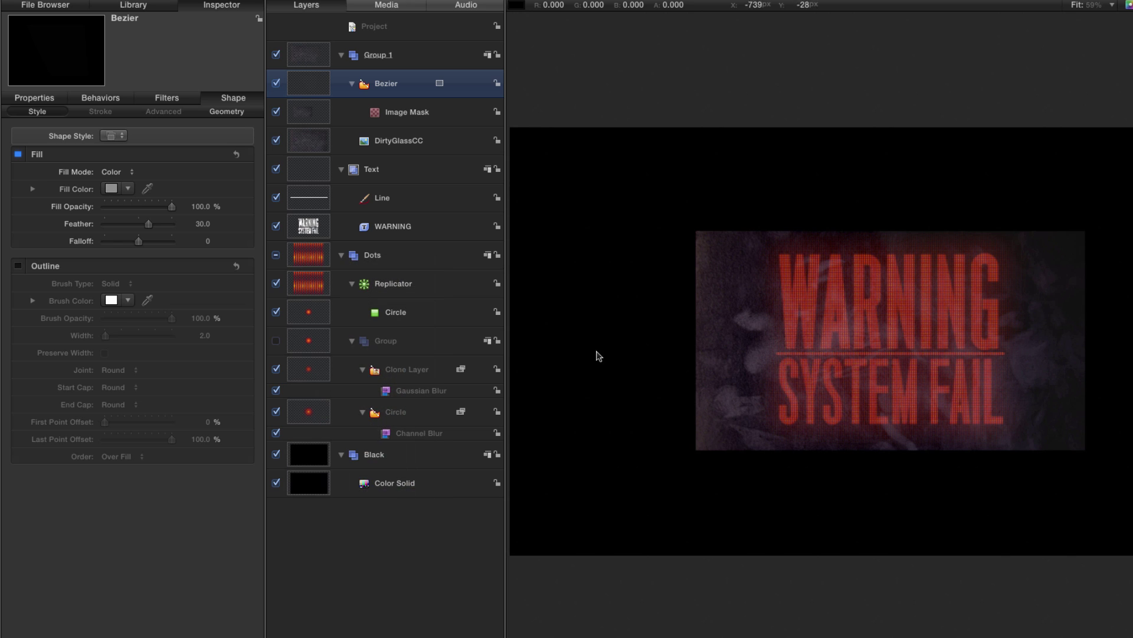
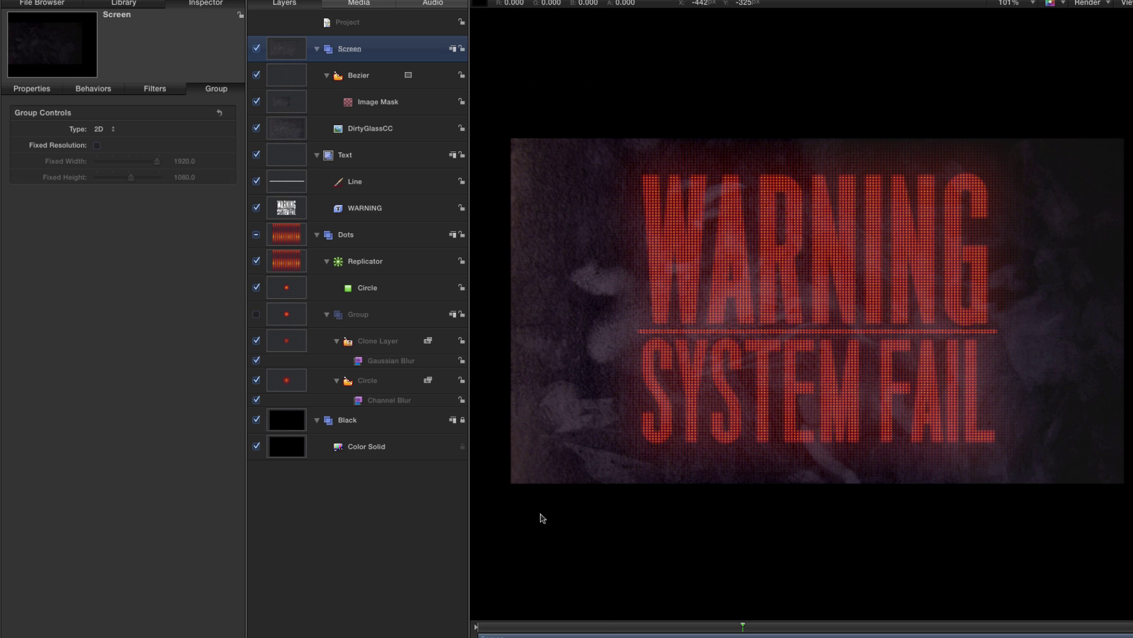
Step: Add a point light with the 2D groups switched to 3D, and set its intensity to 200% and falloff start to 350
key(shift+super+l)
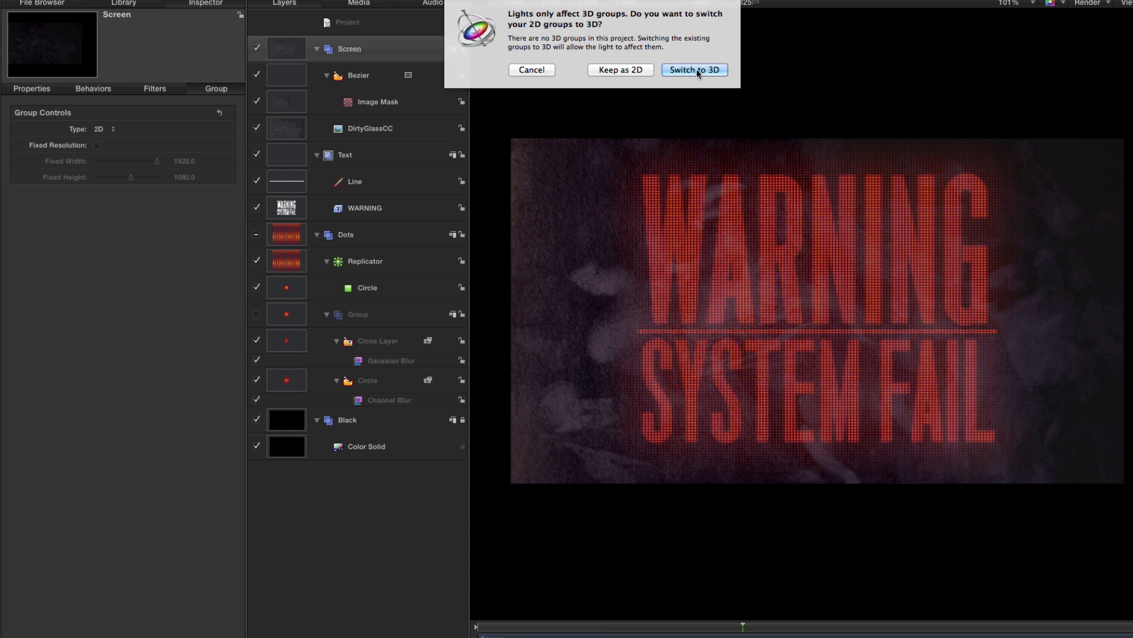
click(697, 69)
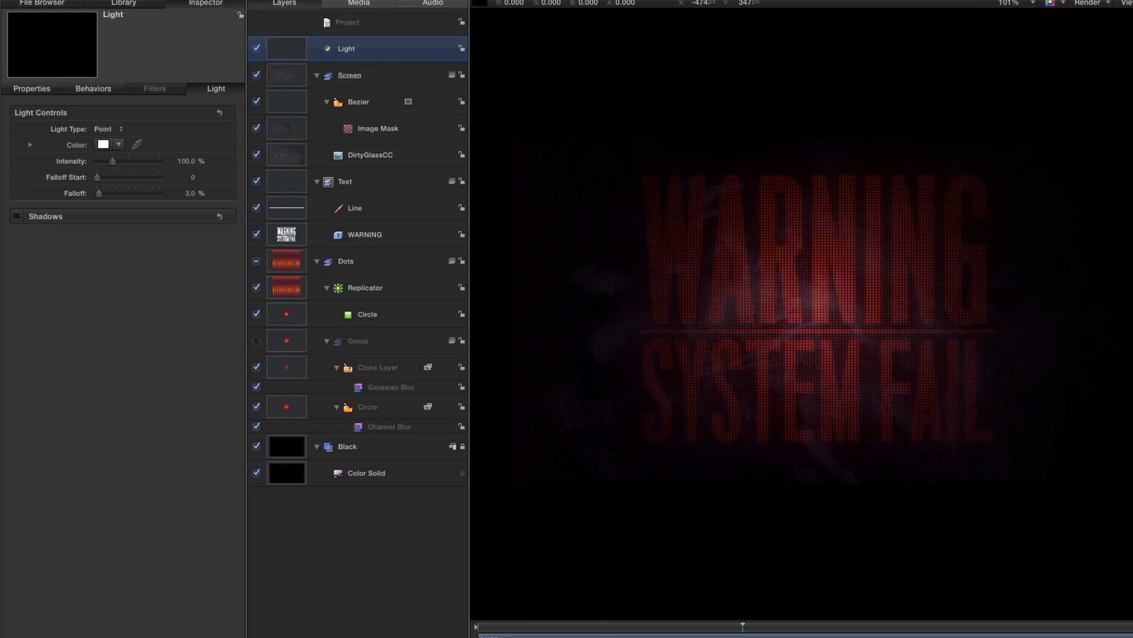
click(187, 161)
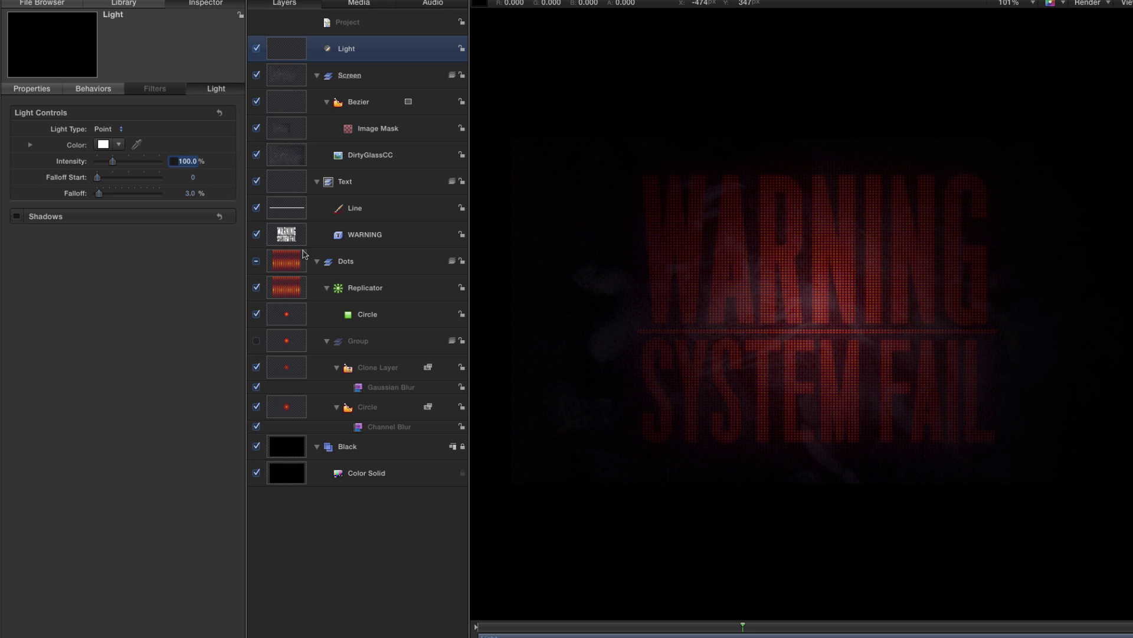
text(200)
key(Return)
click(193, 177)
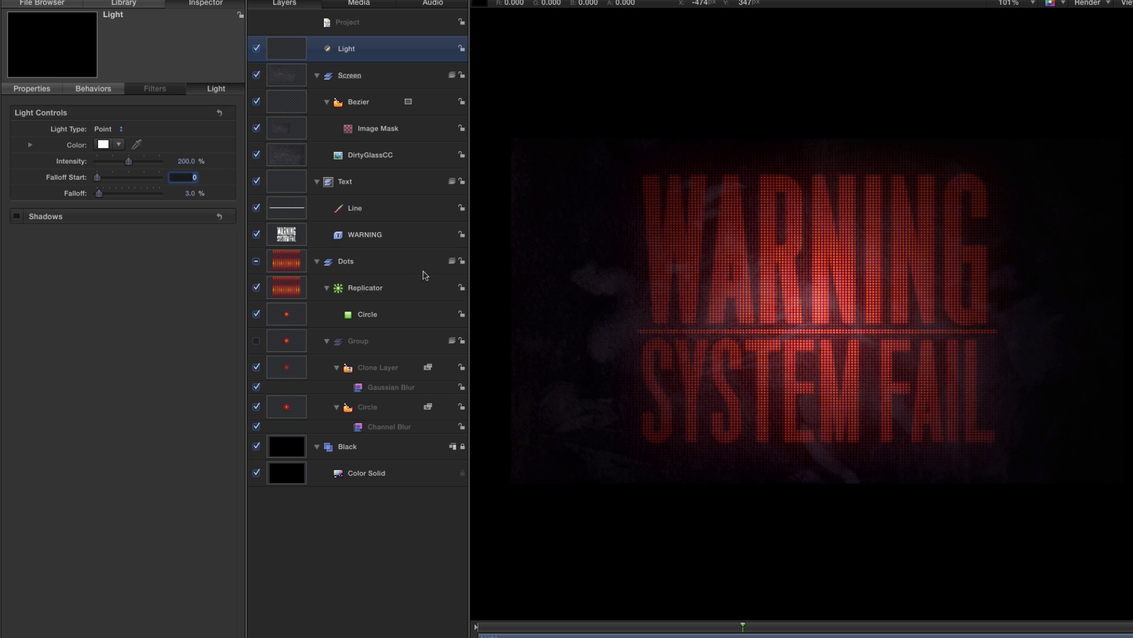
text(350)
key(Return)
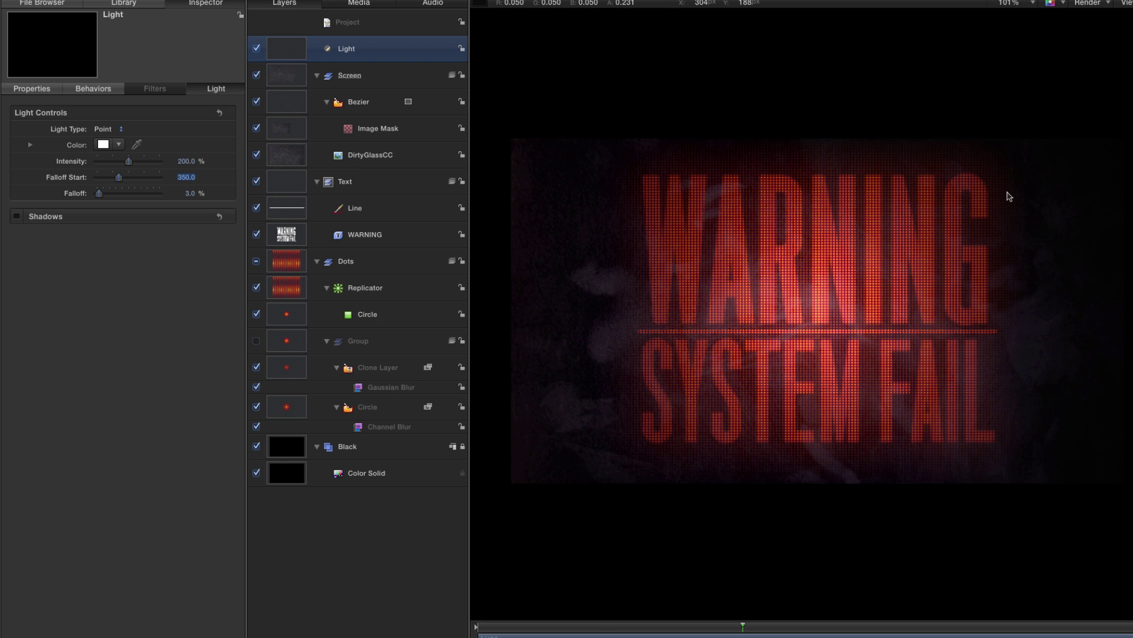
Step: Add a camera and set its position to X 50, Y 550 and Z -1120 px
key(alt+super+c)
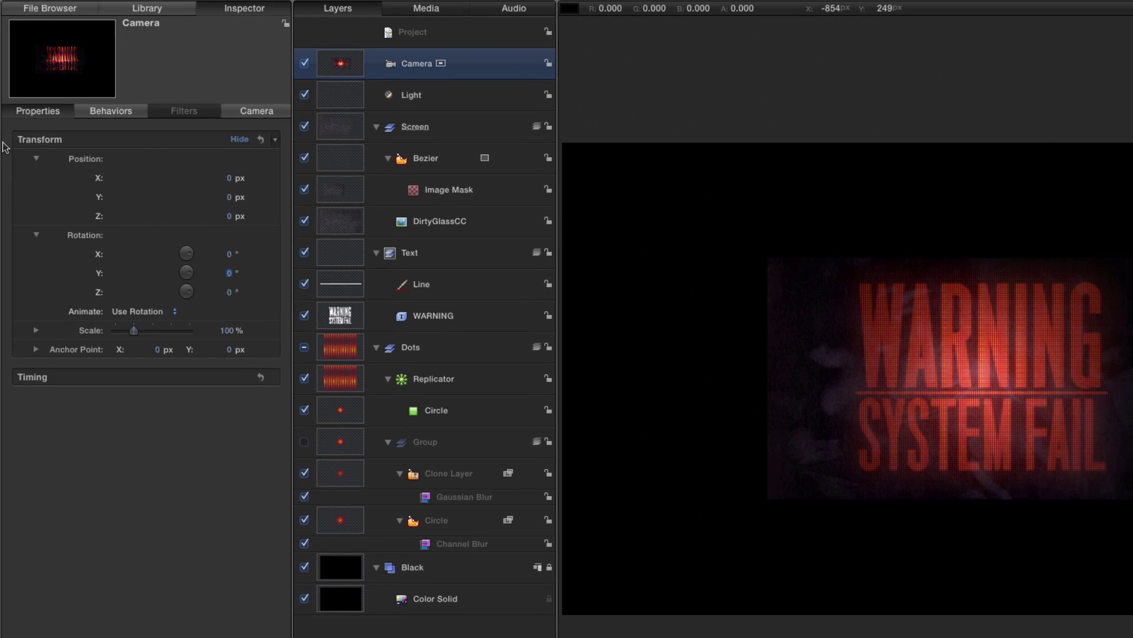
click(231, 178)
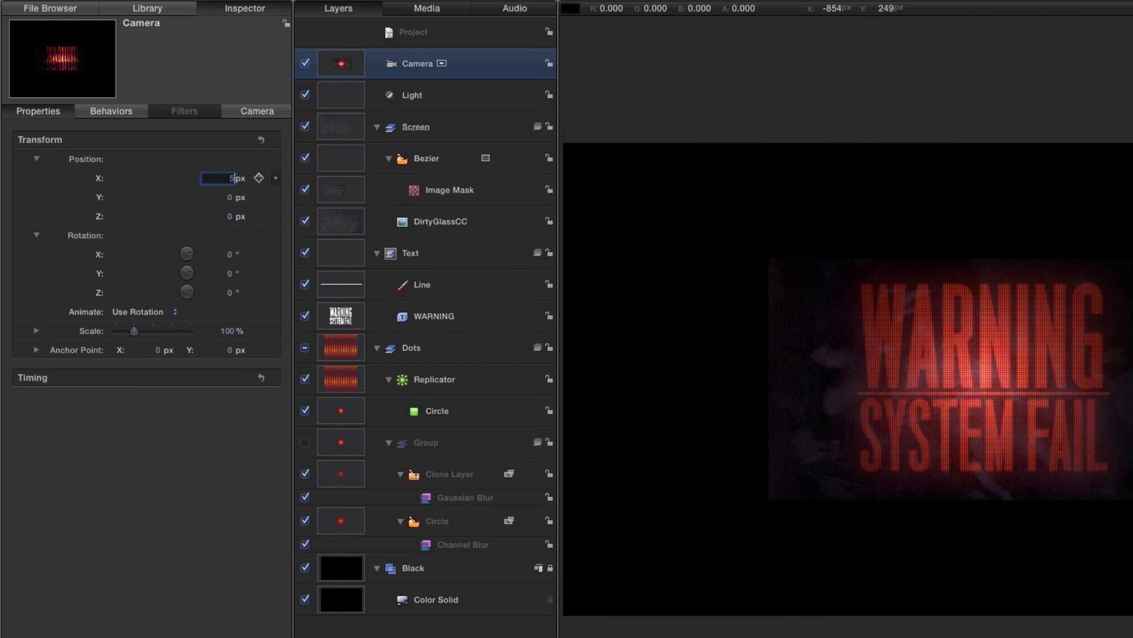
key(Tab)
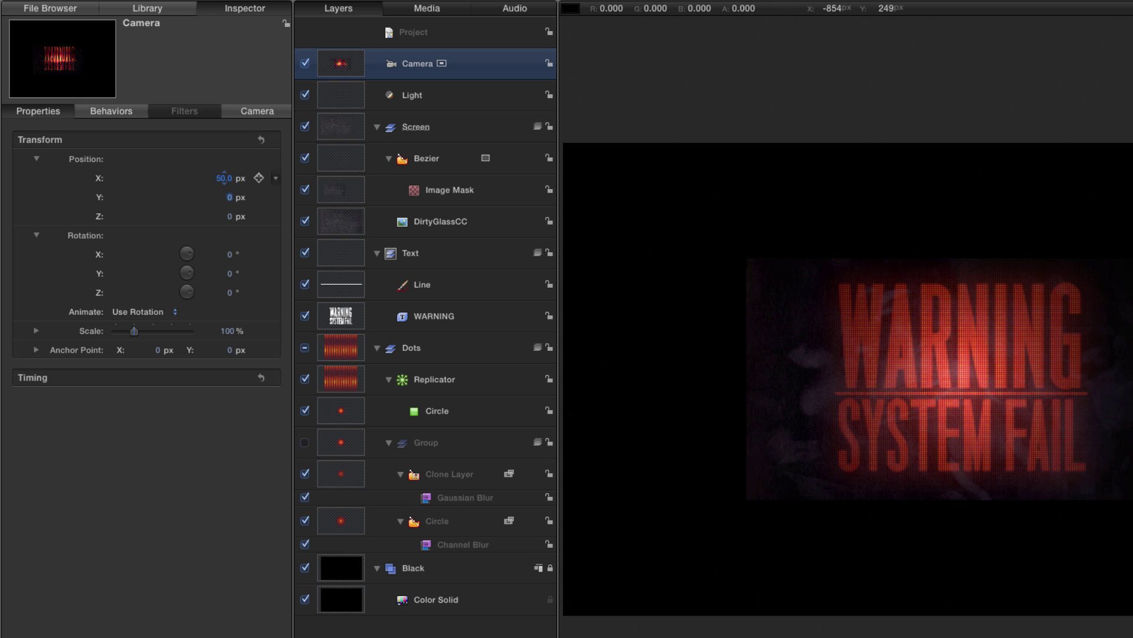
text(550.0)
key(Tab)
text(-11)
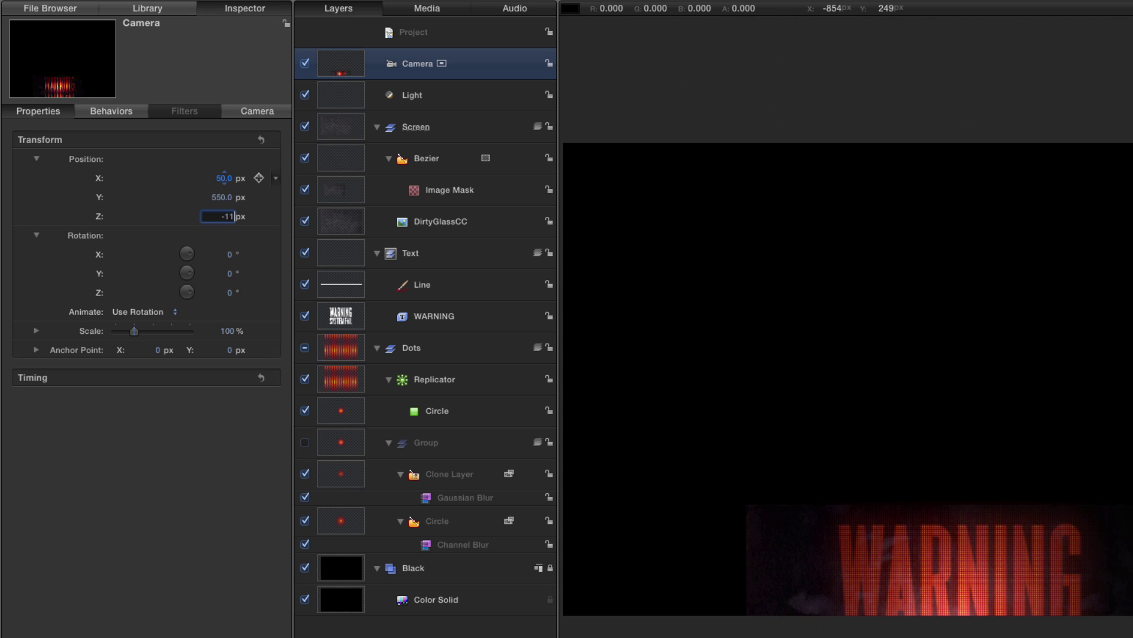
text(20)
key(Return)
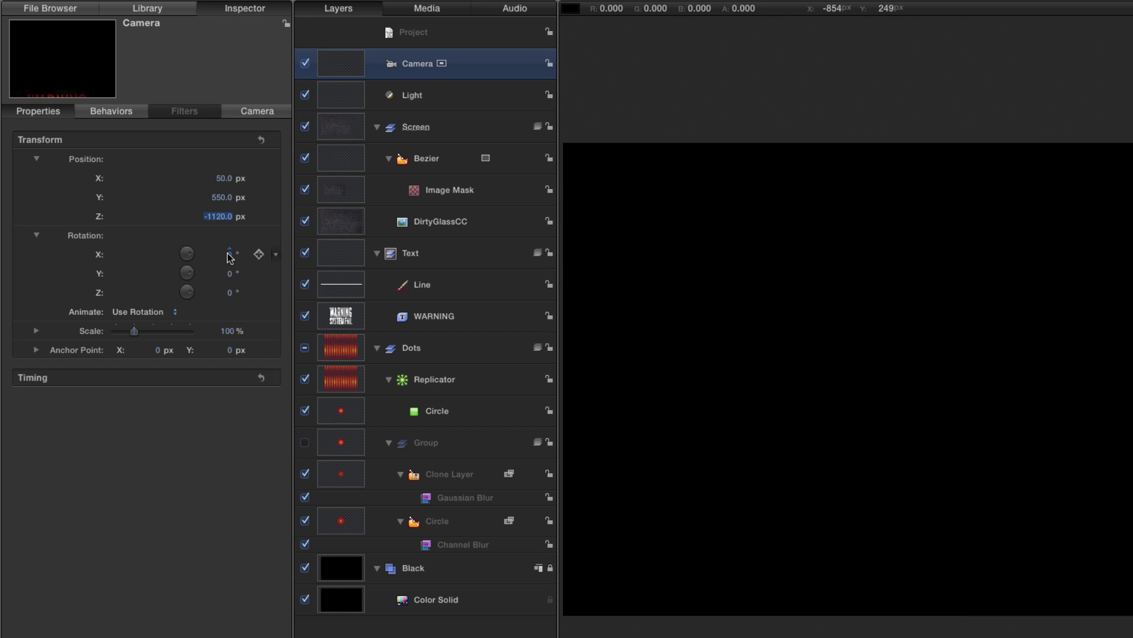
Step: Set the camera's rotation to 30° on X and -20° on Y
click(229, 255)
key(Tab)
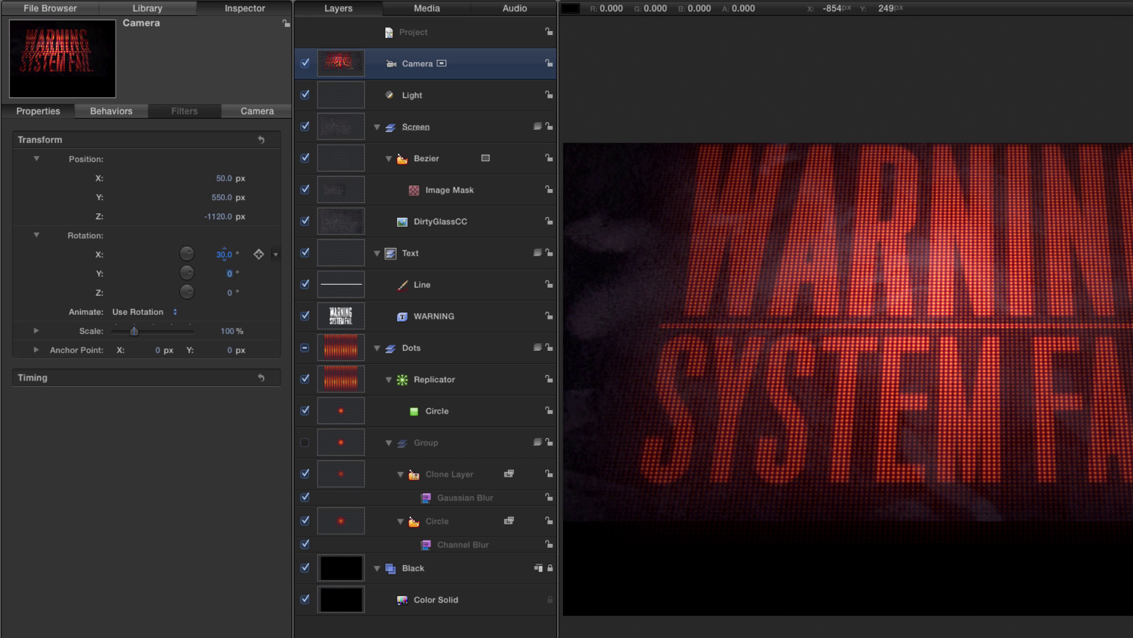
key(Return)
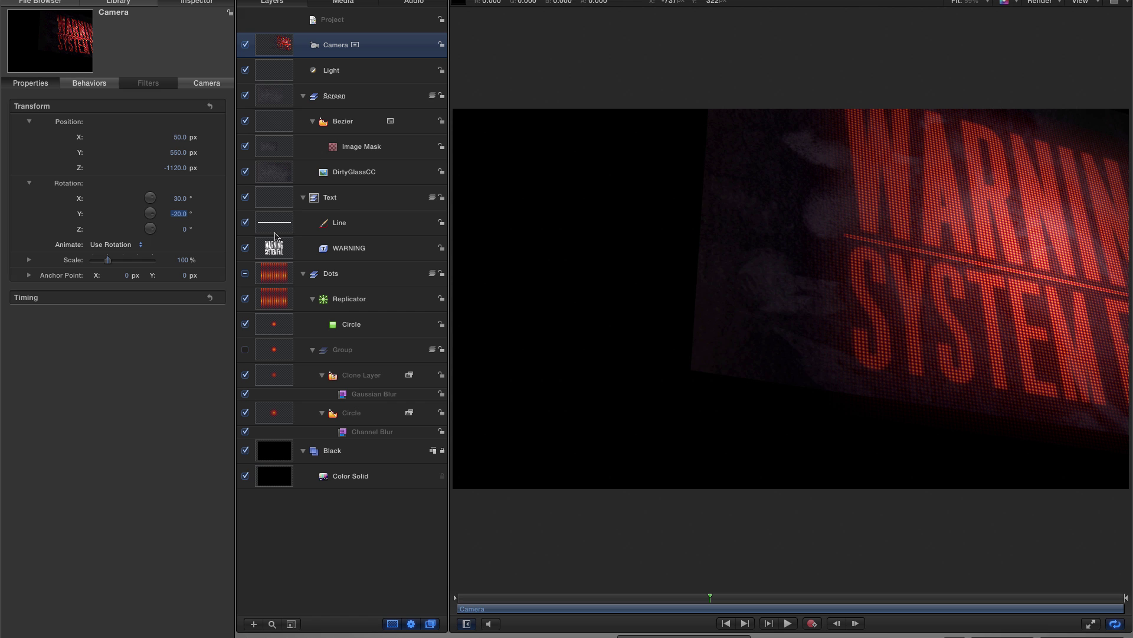
Step: Apply the Sweep camera behavior and the Throw basic motion behavior to the camera
key(super+2)
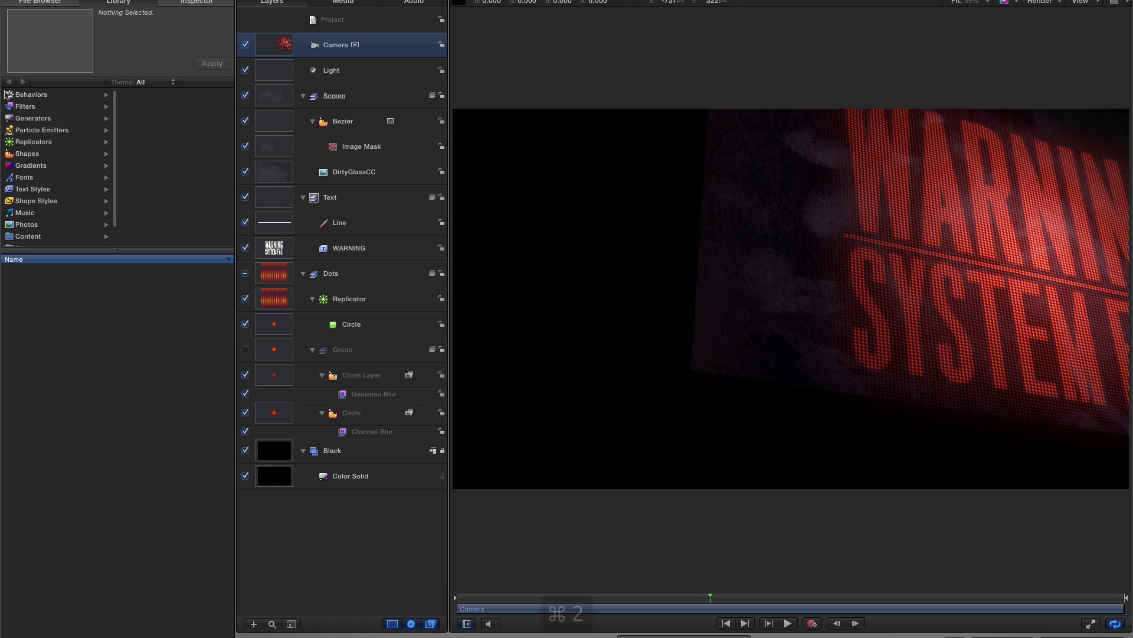
click(8, 94)
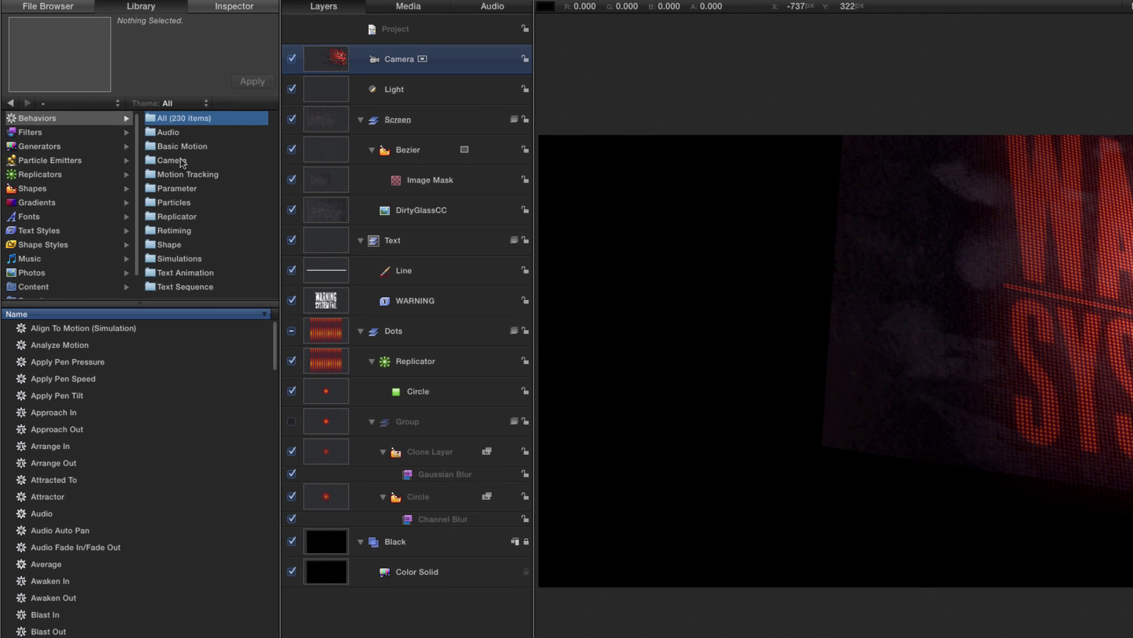
click(183, 160)
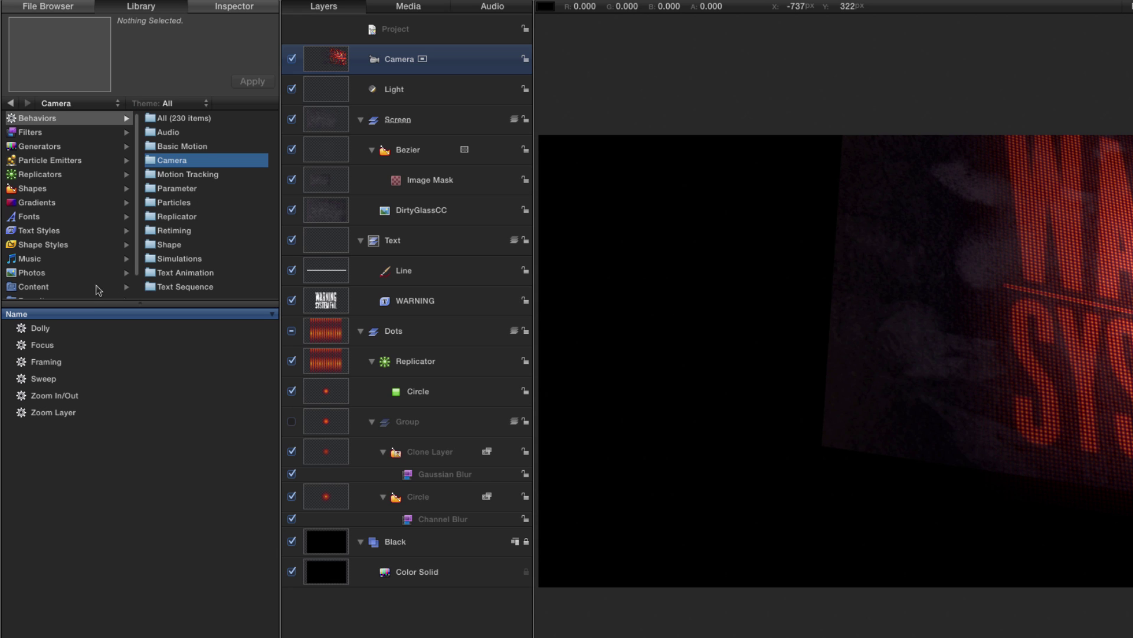
drag(23, 382, 322, 60)
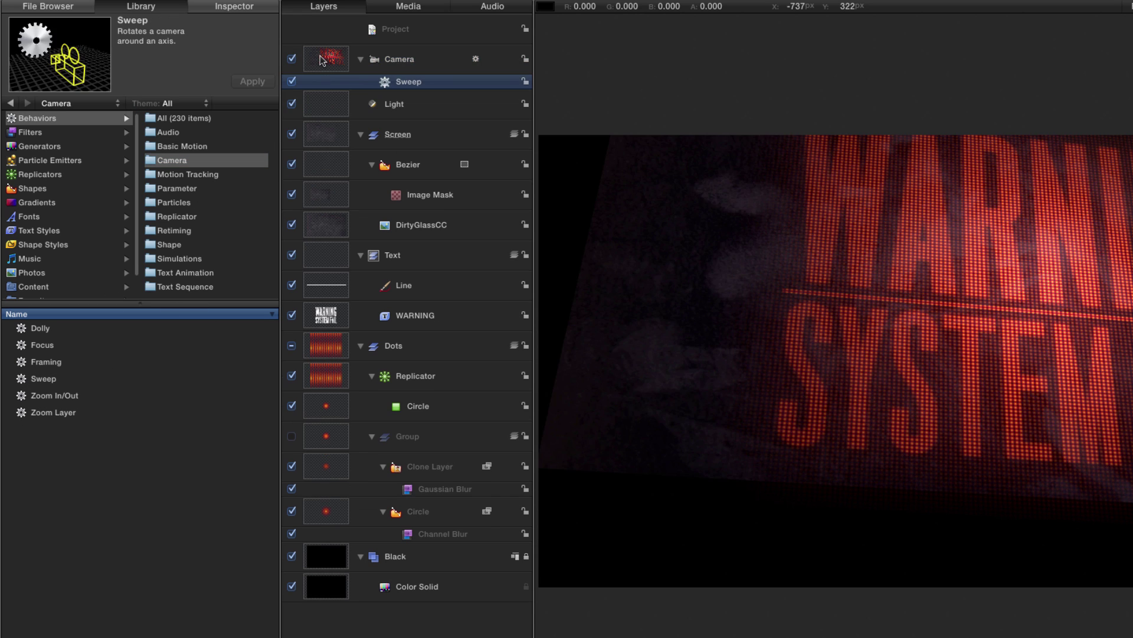
click(173, 148)
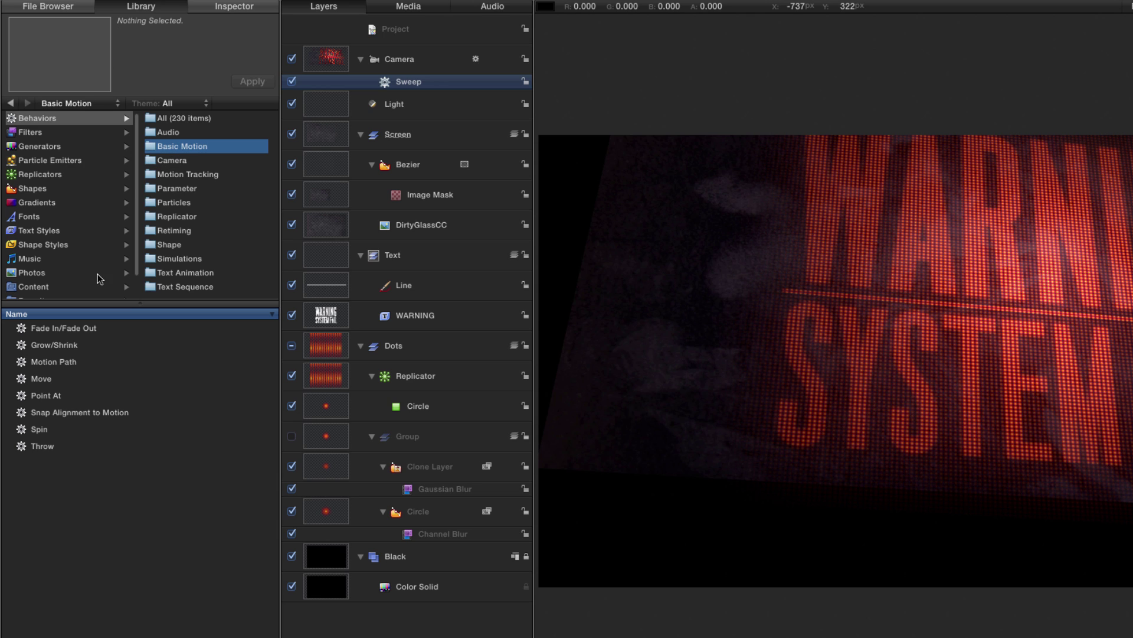
drag(24, 447, 388, 71)
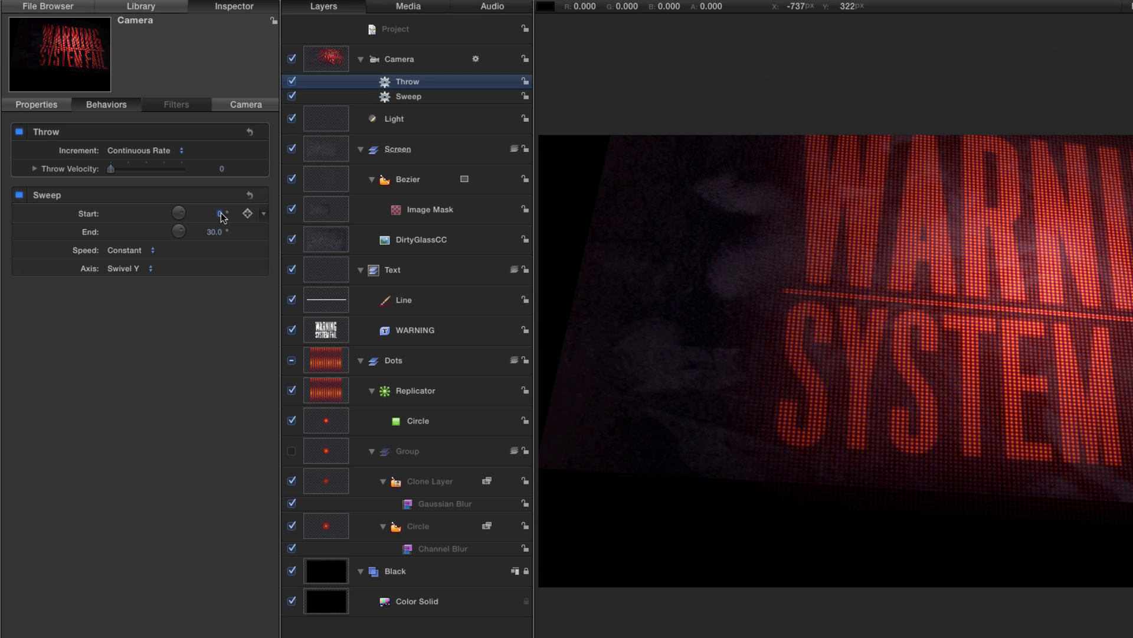
Step: Set the camera's Sweep behavior to start at -5° and end at 15°
text(-5)
key(Tab)
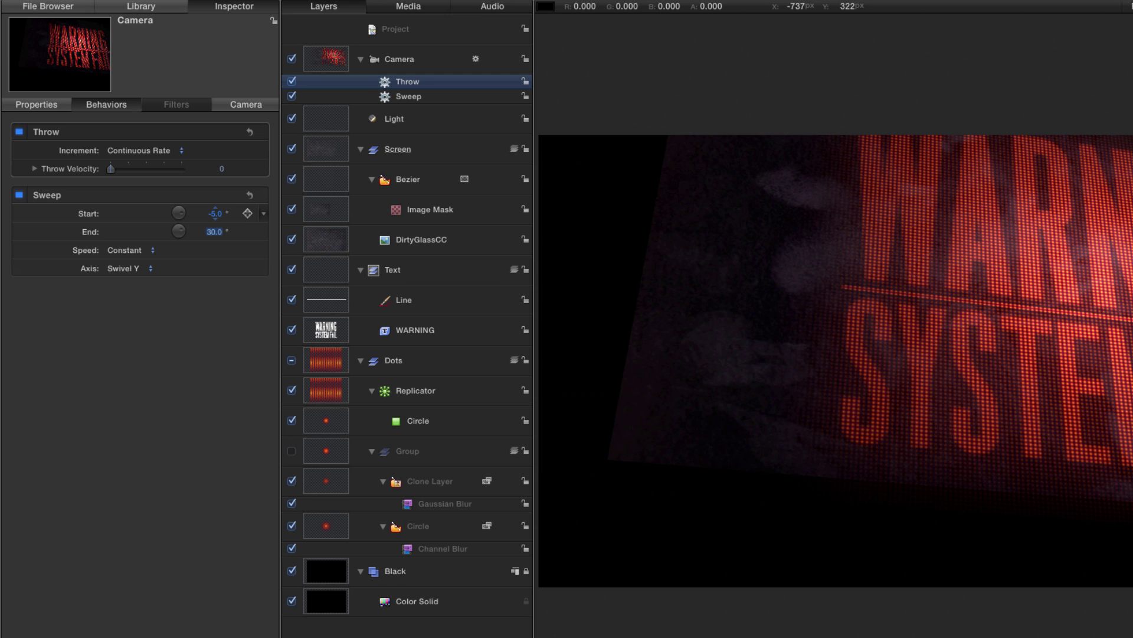
text(15)
key(Return)
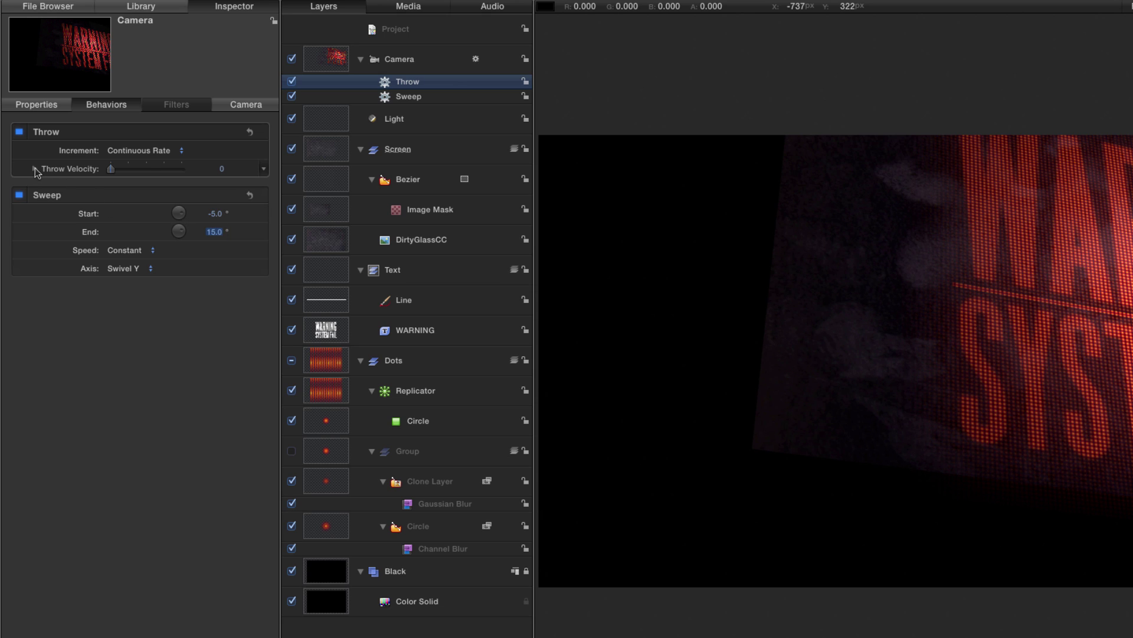
Step: Set the camera's Throw velocity to X 8, Y 12 and Z -8, and play back the camera move
click(34, 169)
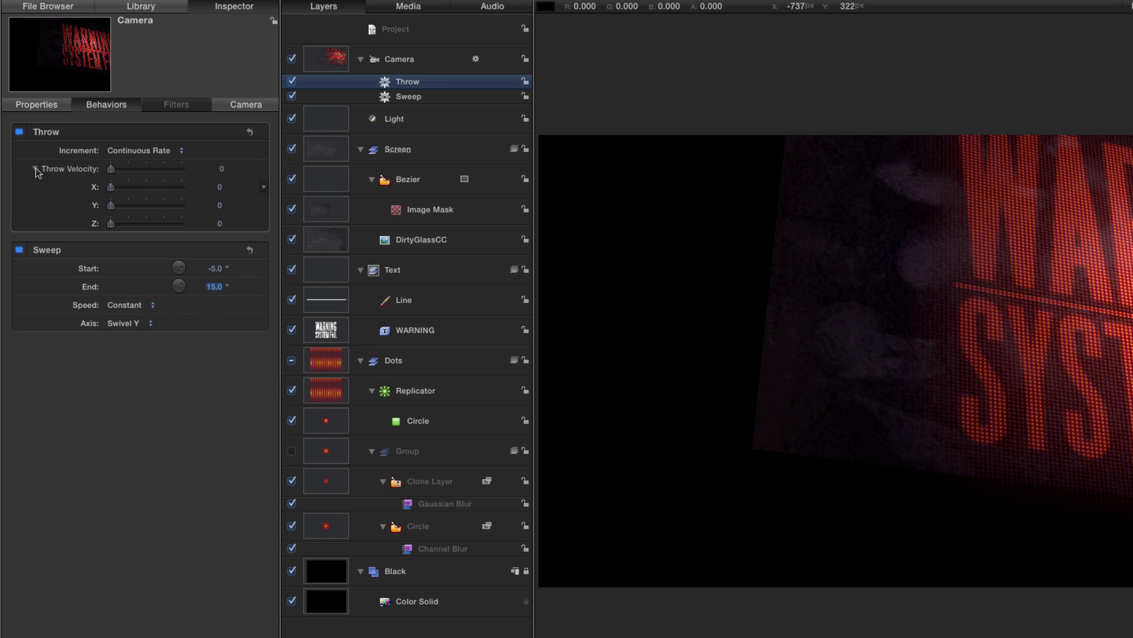
double_click(221, 187)
text(8)
key(Tab)
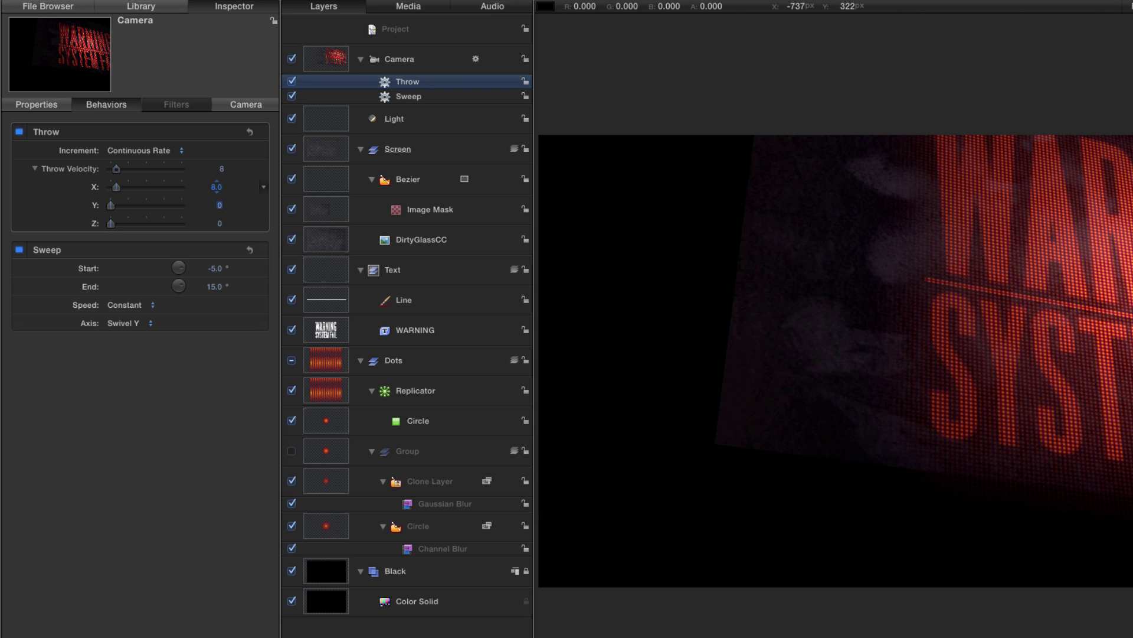
text(12)
key(Tab)
text(-8)
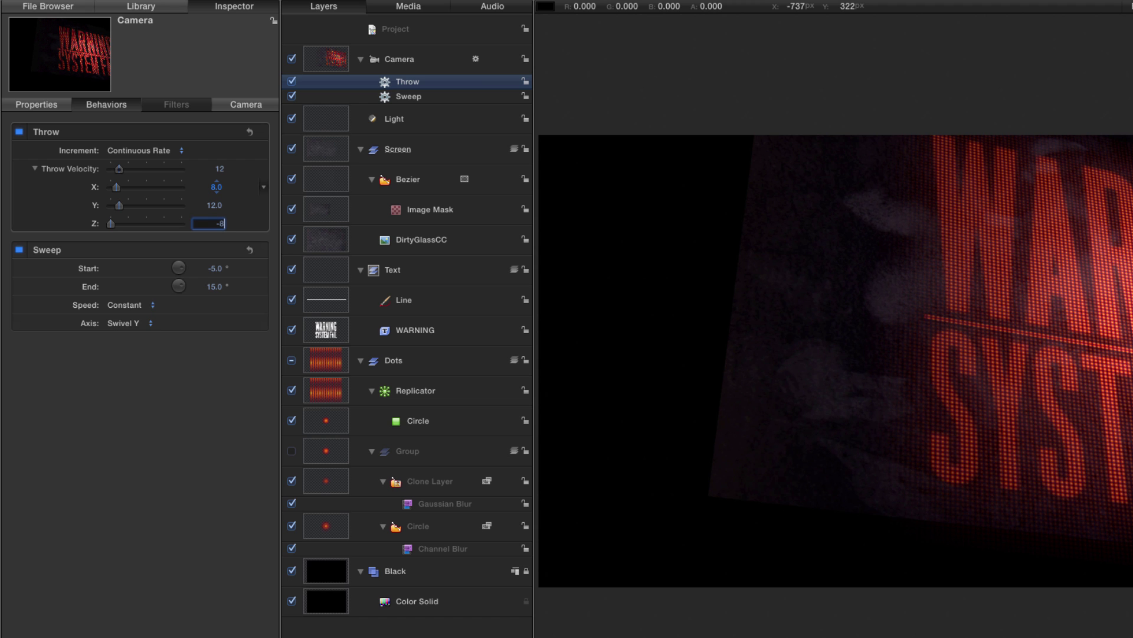
key(Return)
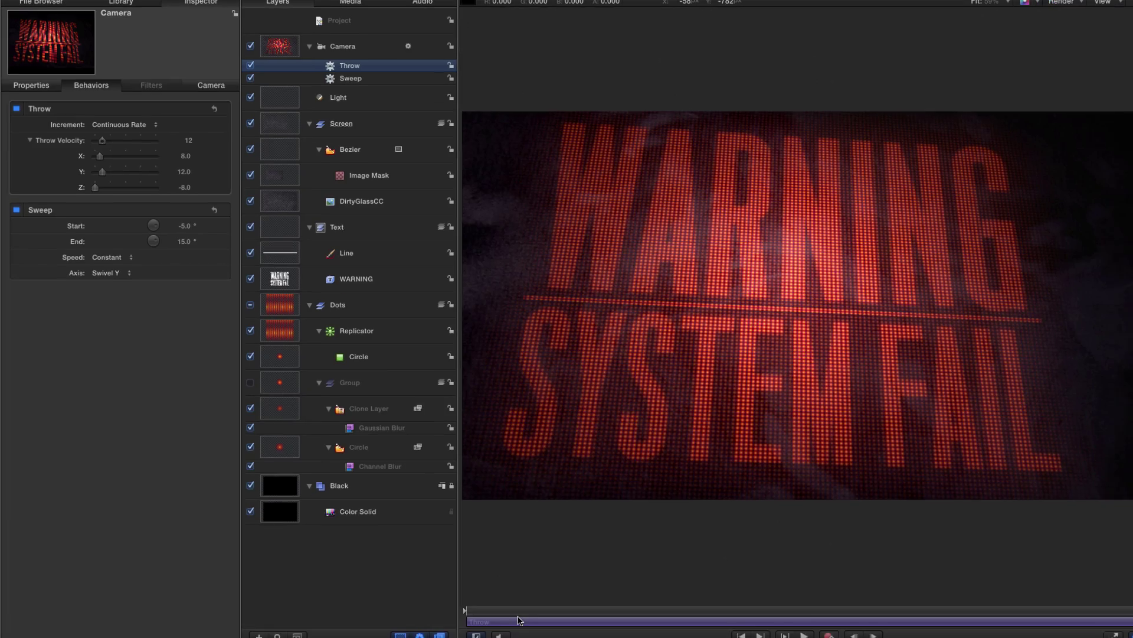
click(787, 623)
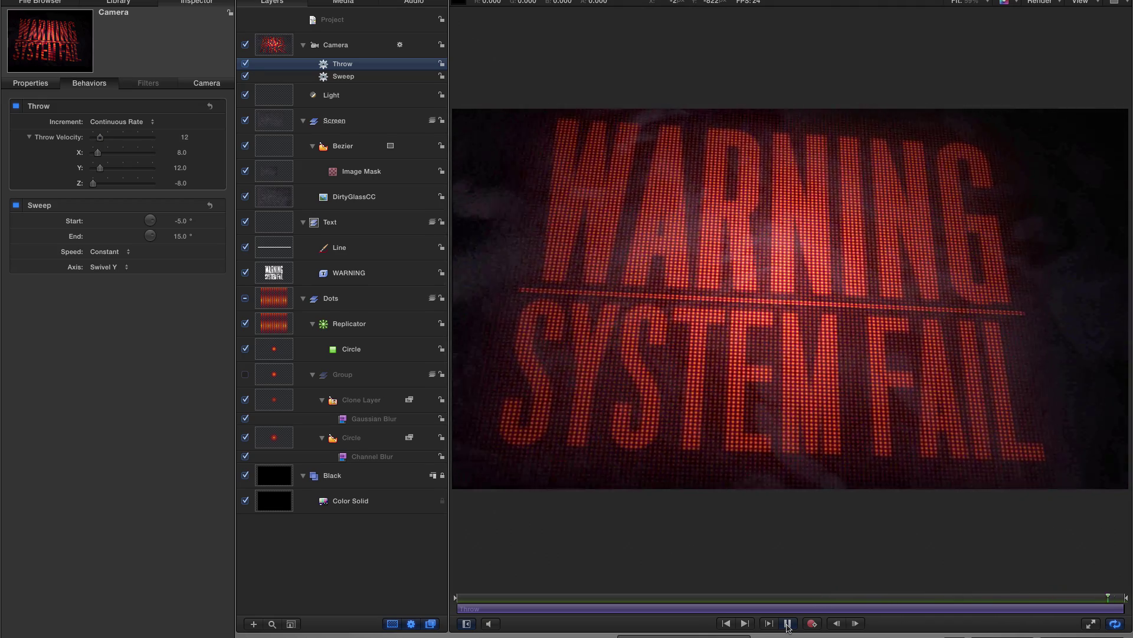
click(788, 624)
Step: Lower the DirtyGlassCC layer's opacity to 15%
click(354, 196)
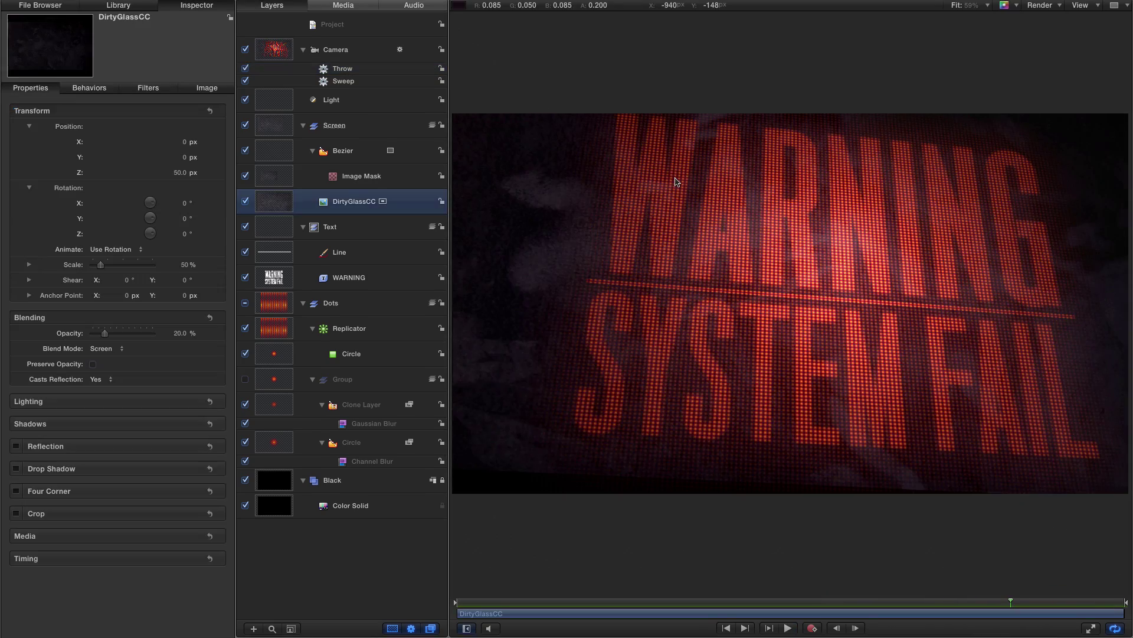
click(179, 334)
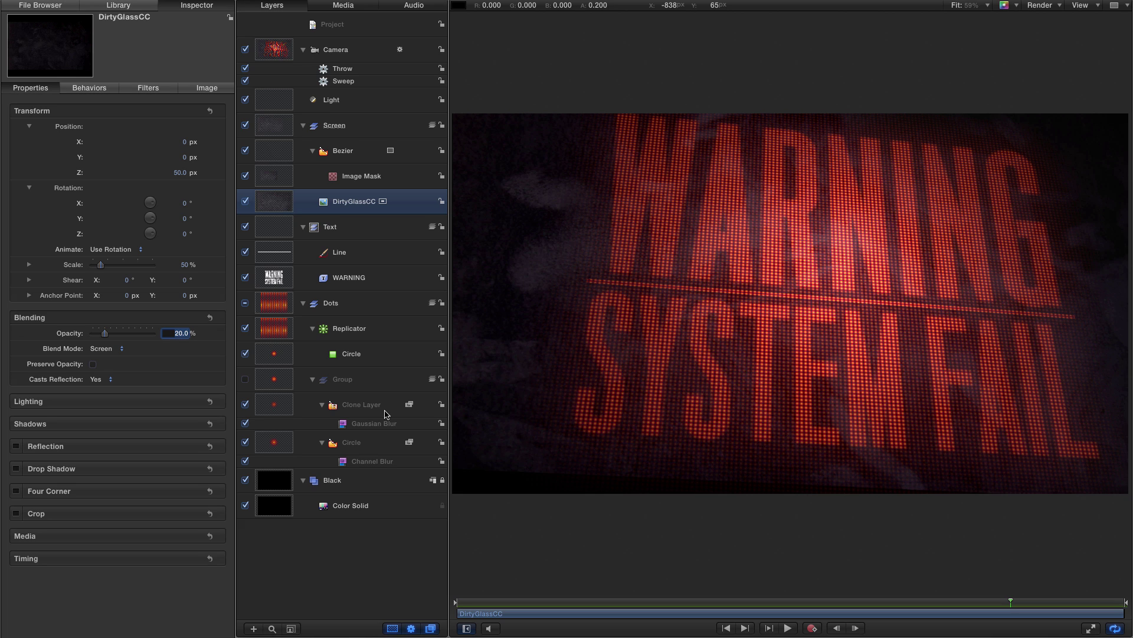
text(15)
key(Return)
Step: Raise the Bezier reflection shape's opacity to 75% and show its shape settings
click(275, 150)
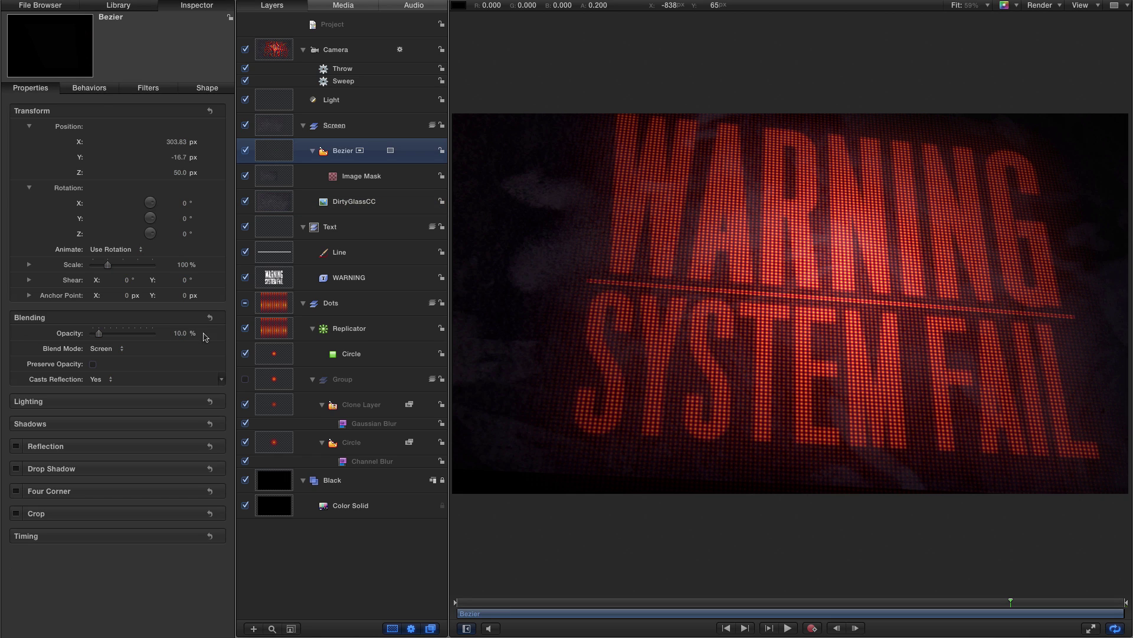
click(179, 333)
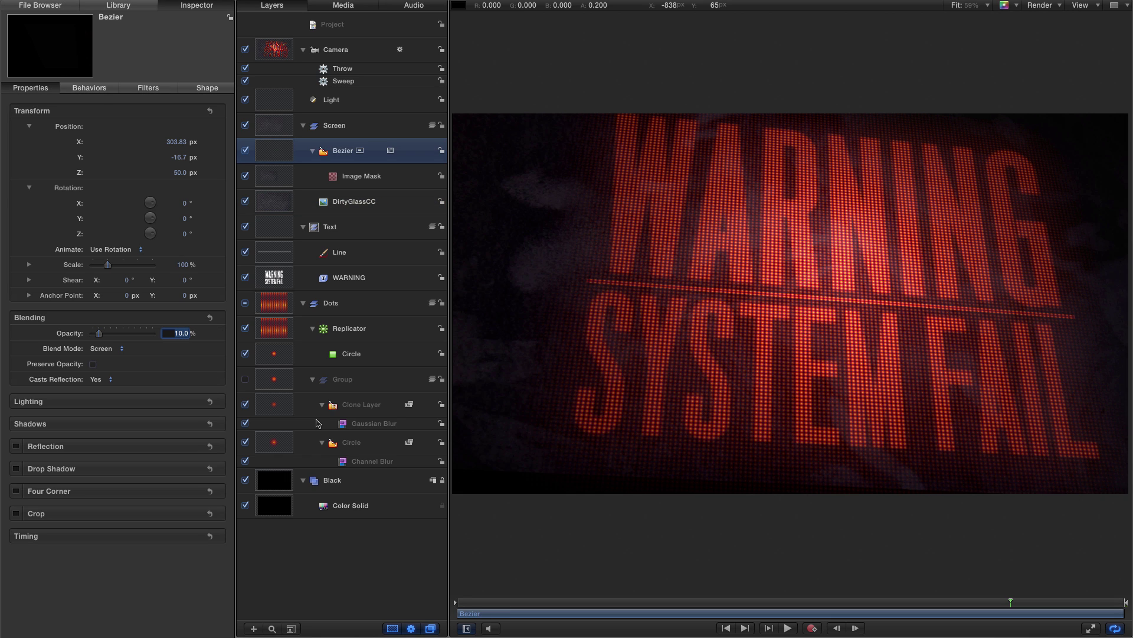
text(75)
key(Return)
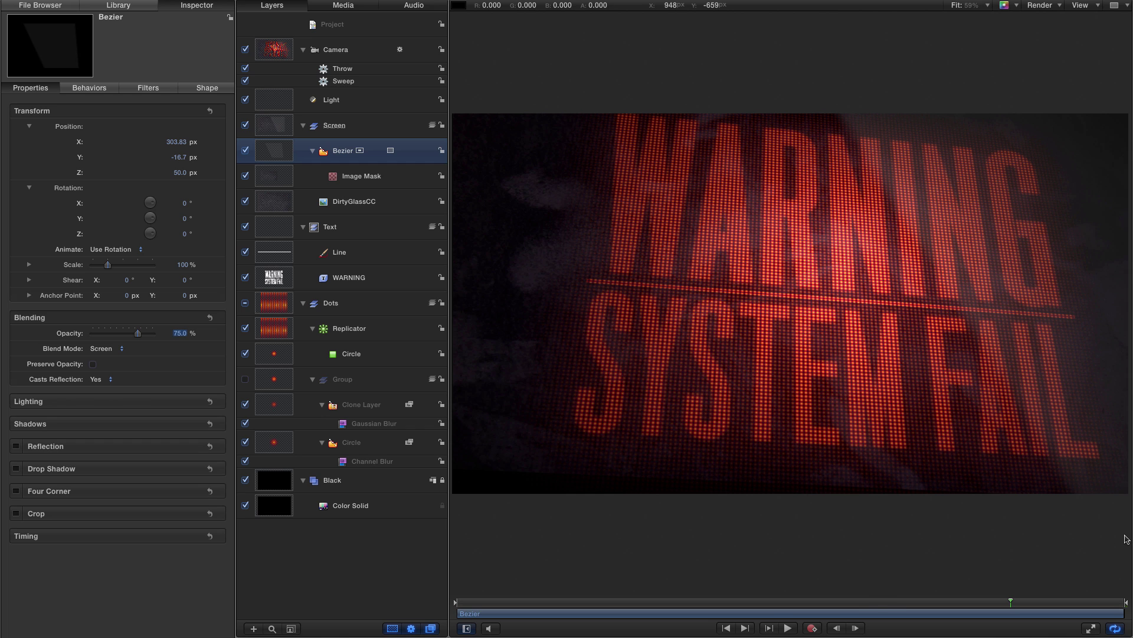
key(F4)
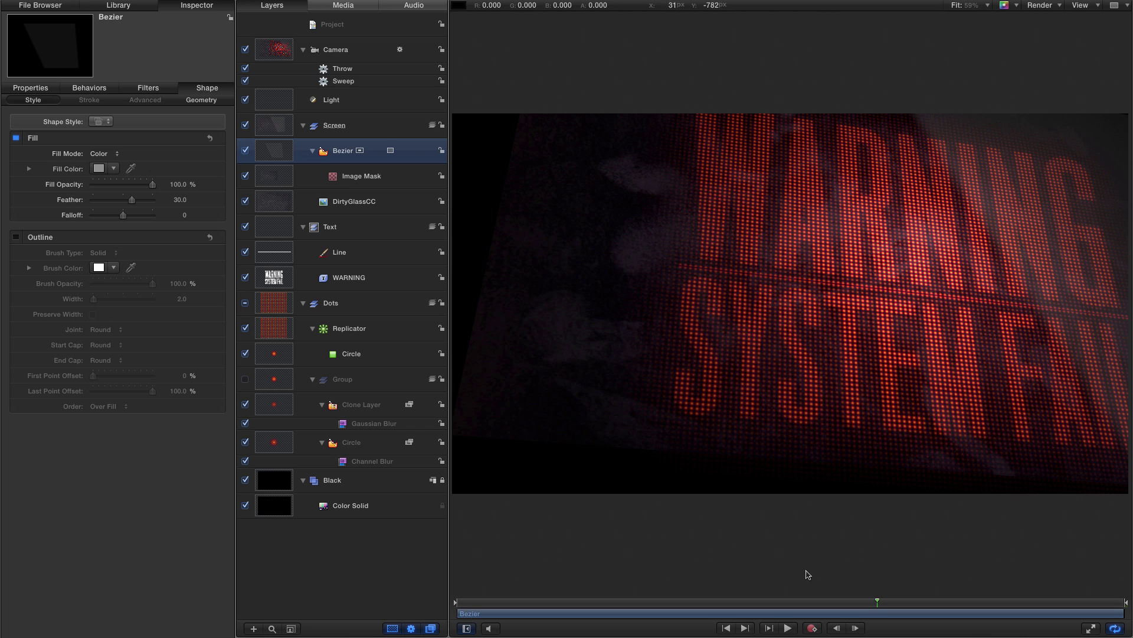
Step: Return to the first frame, apply the Sequence Replicator behavior to the dots' Replicator, and show the behavior's settings
click(727, 628)
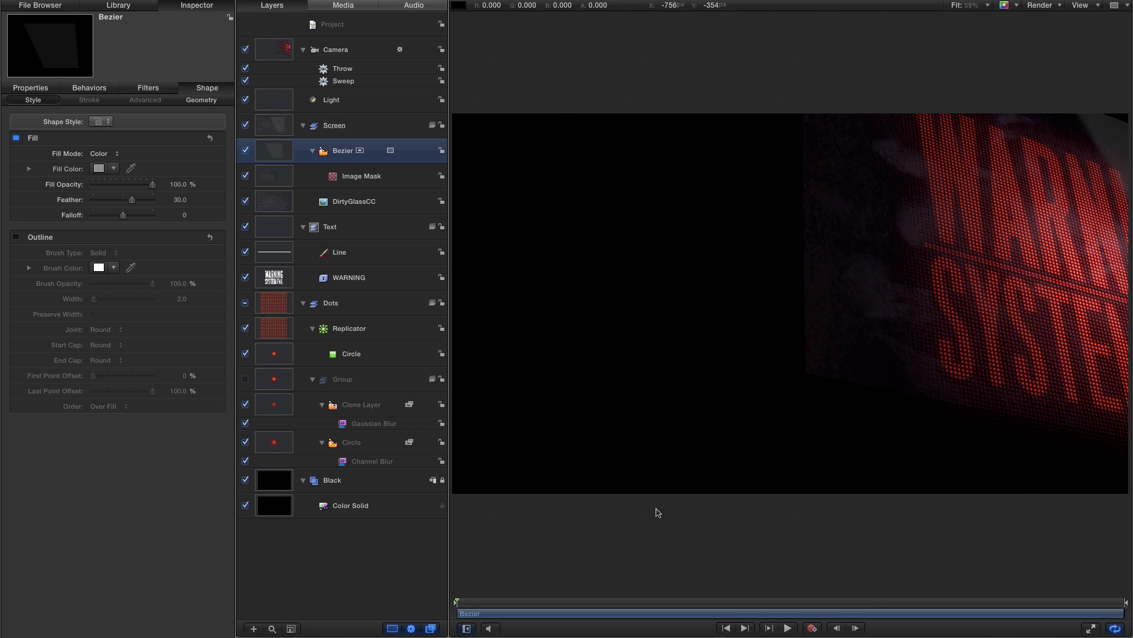
click(271, 331)
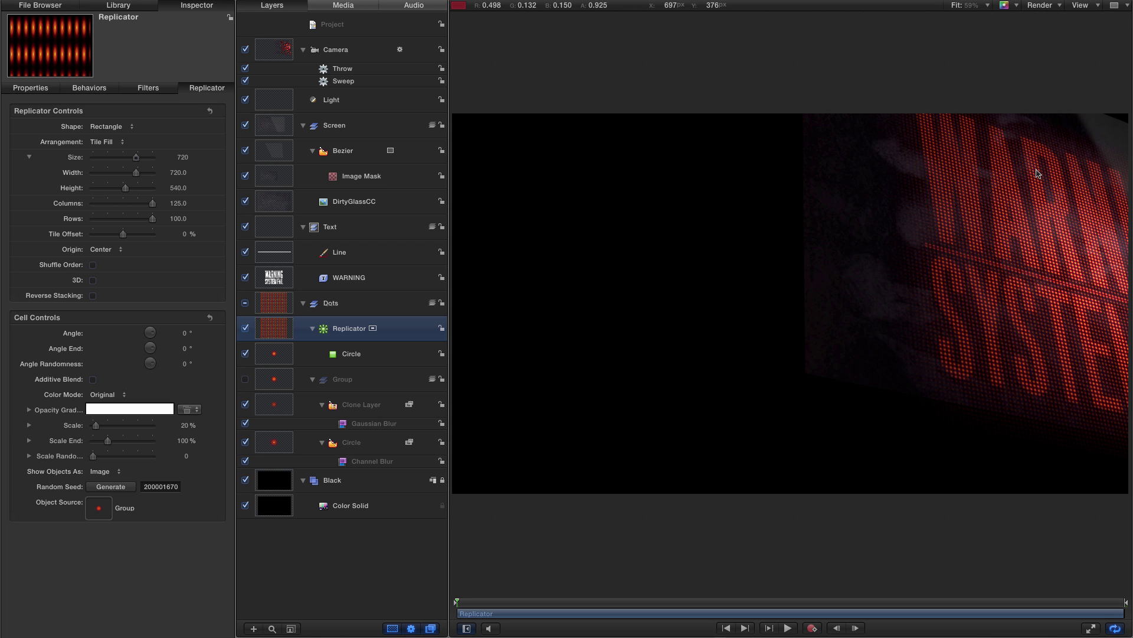
key(super+2)
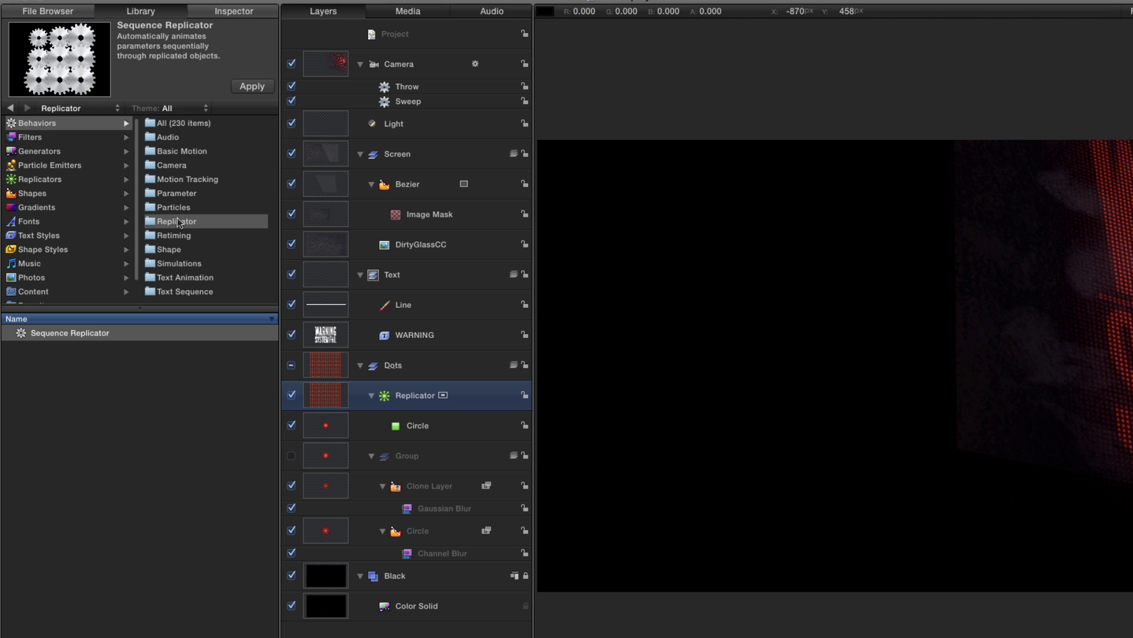
drag(35, 332, 324, 401)
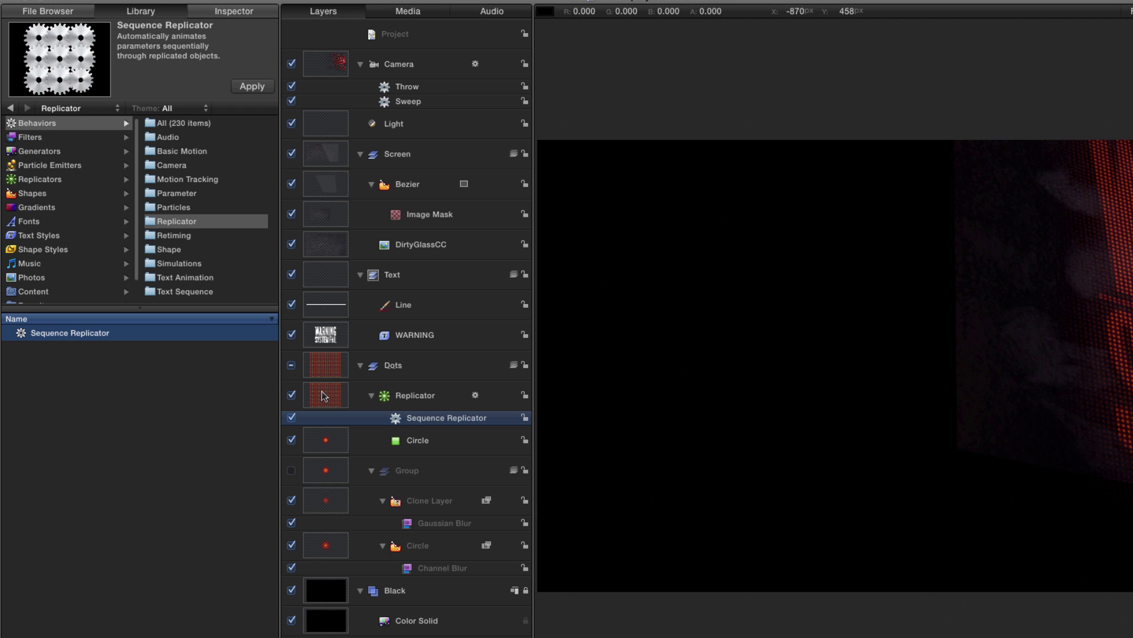
key(super+3)
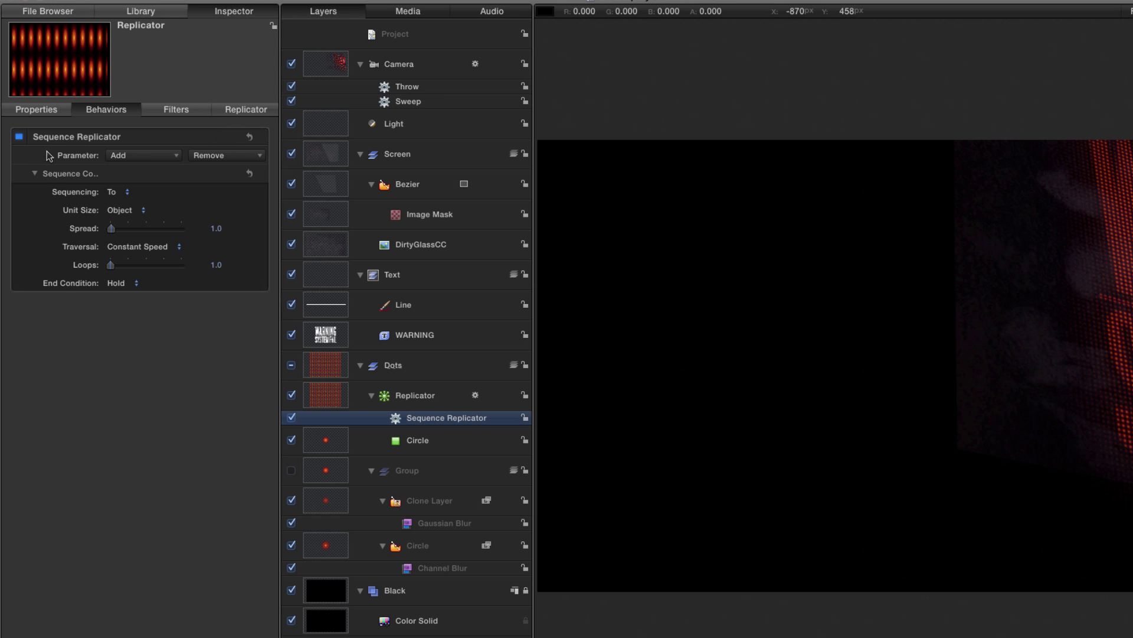
Step: Add an Opacity parameter to the Sequence Replicator behavior, with sequencing set to From and opacity at 10%
click(147, 155)
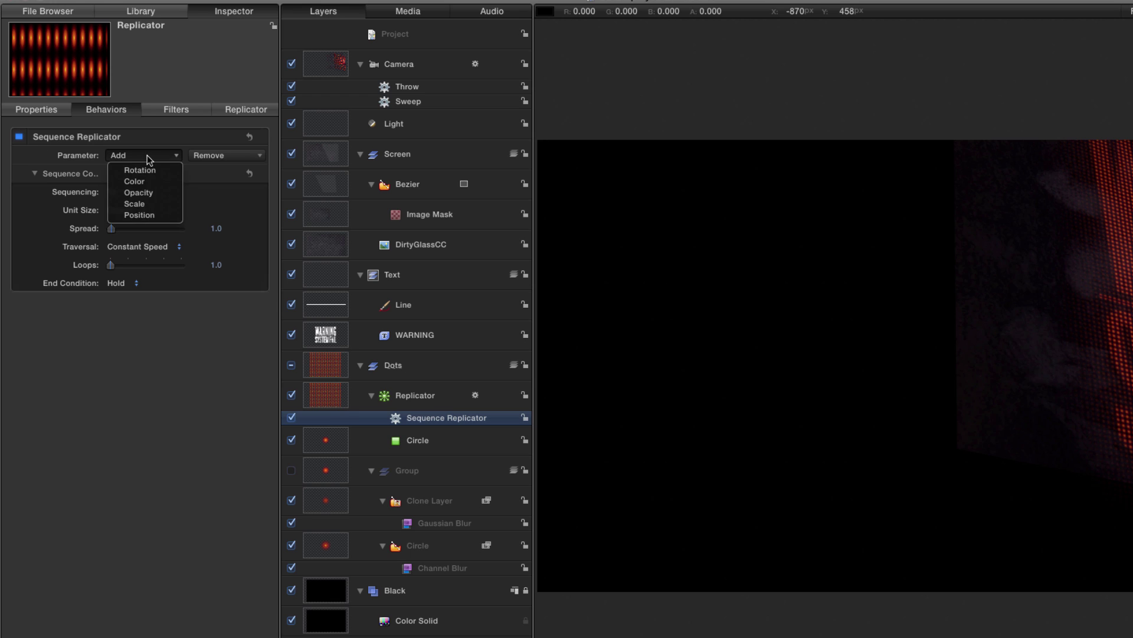
click(147, 191)
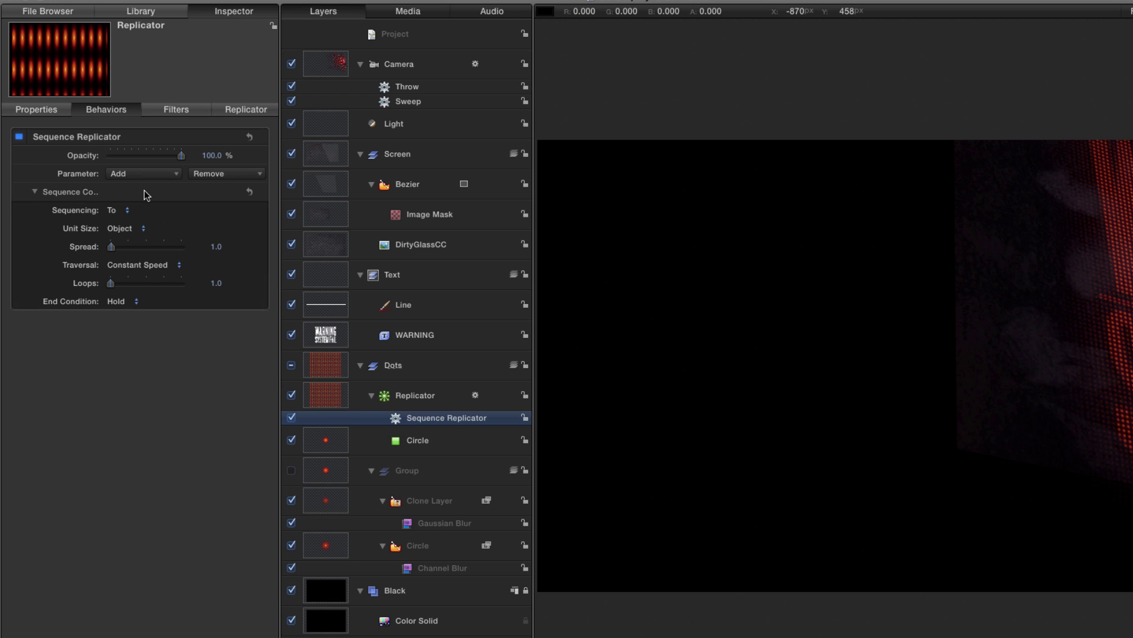
click(112, 210)
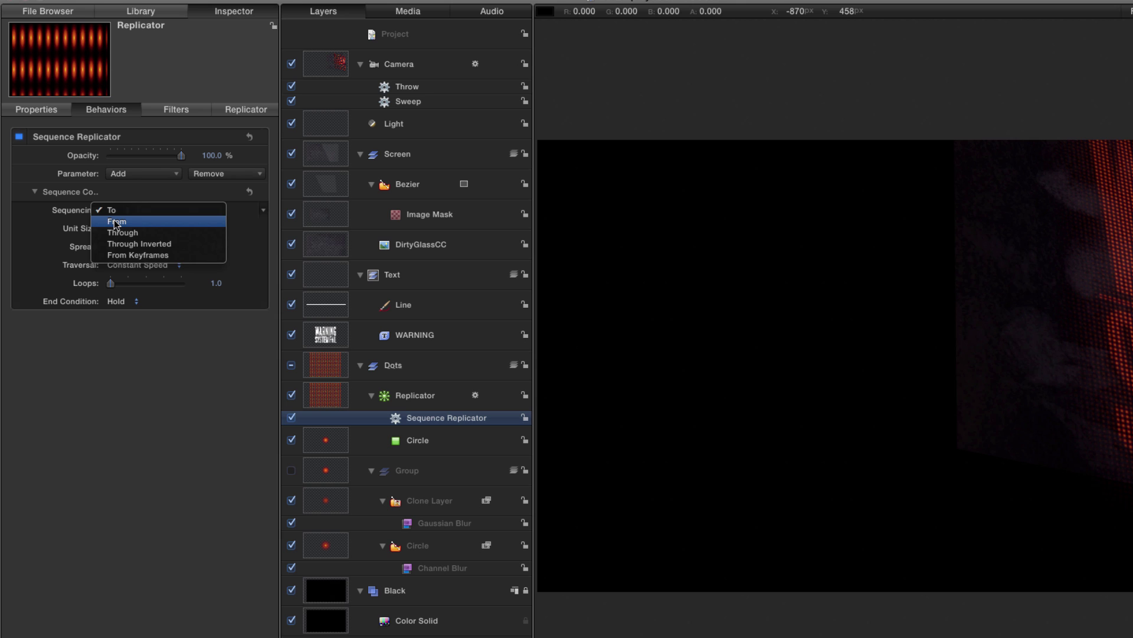
click(114, 220)
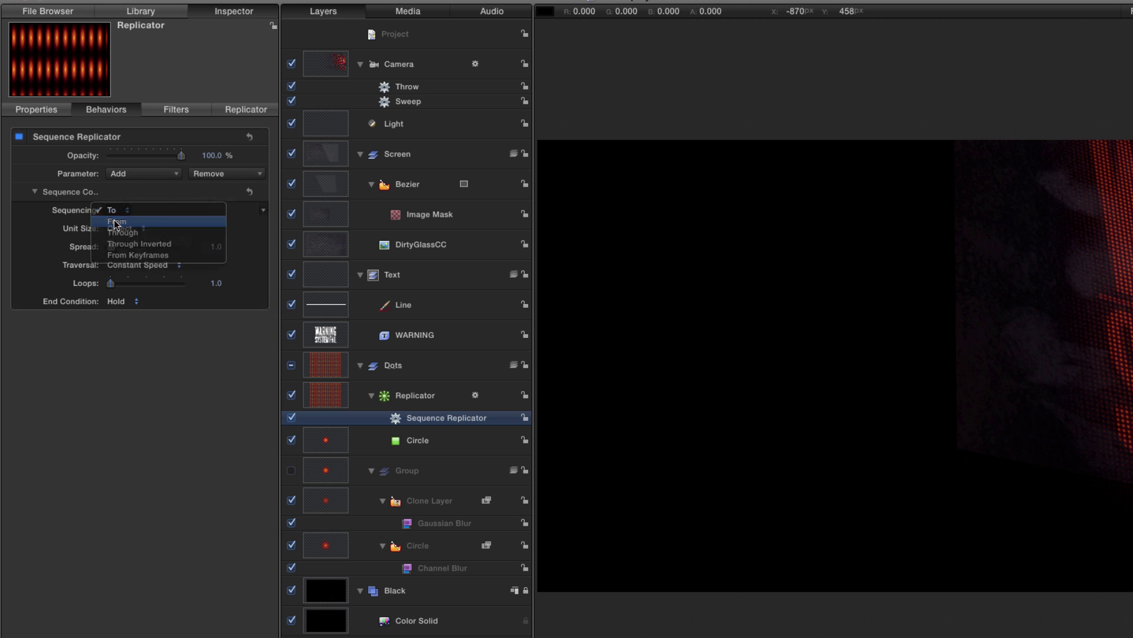
click(212, 155)
text(10)
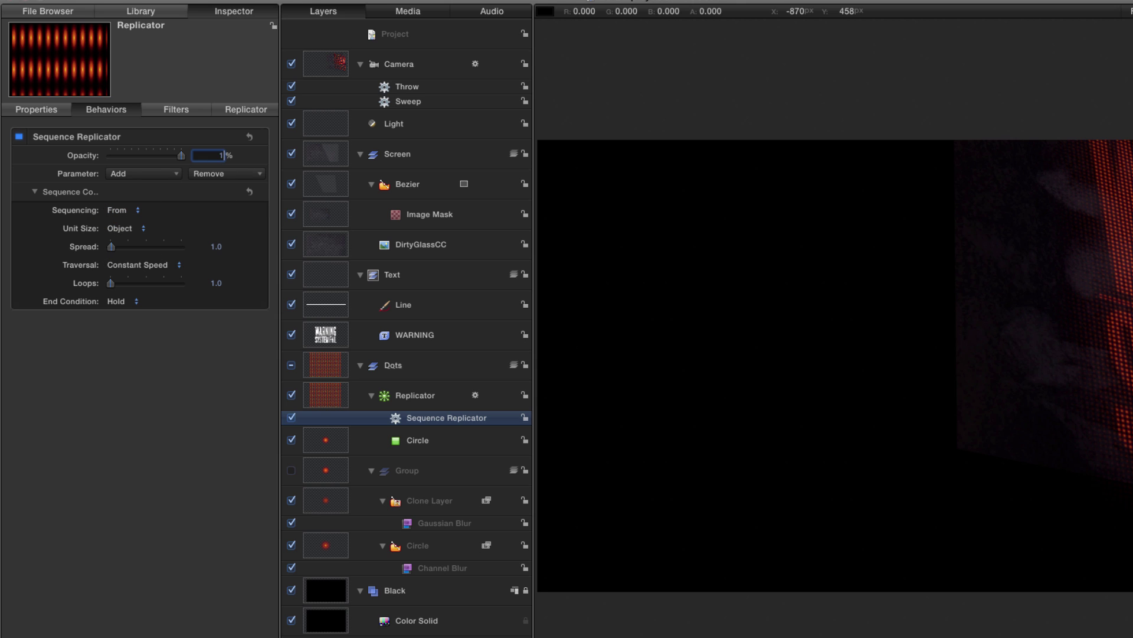
key(Return)
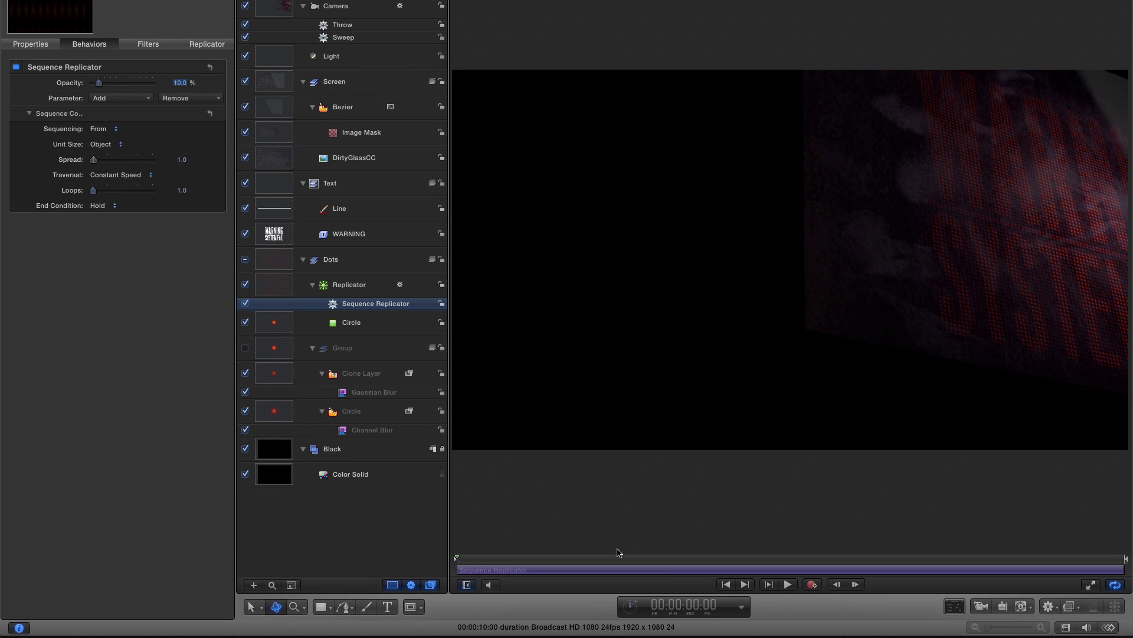
Step: Go to frame 12 and trim the end of the Sequence Replicator behavior there
click(696, 604)
text(12)
key(Return)
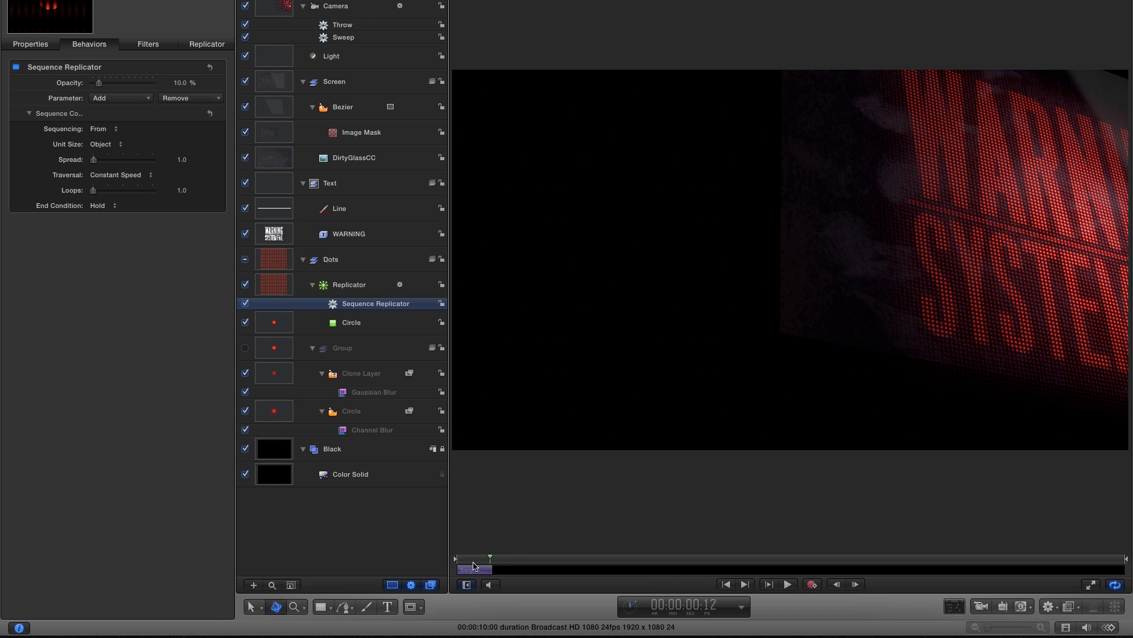
Step: Turn on Shuffle Order for the dots' Replicator and scrub through the first frames to preview the build-on
click(472, 561)
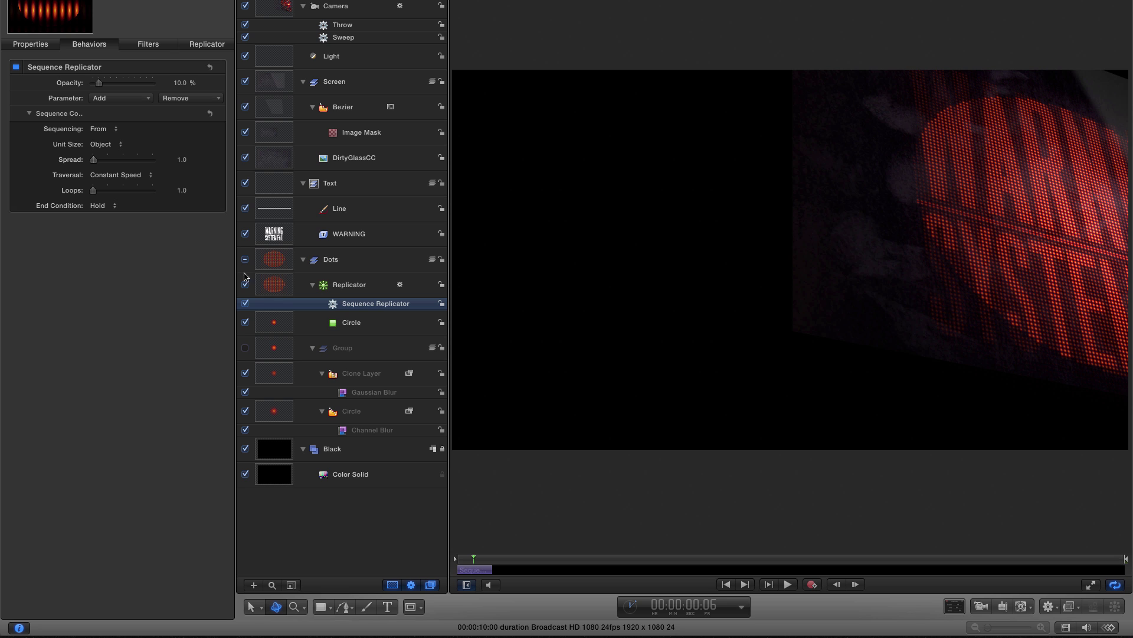
click(277, 286)
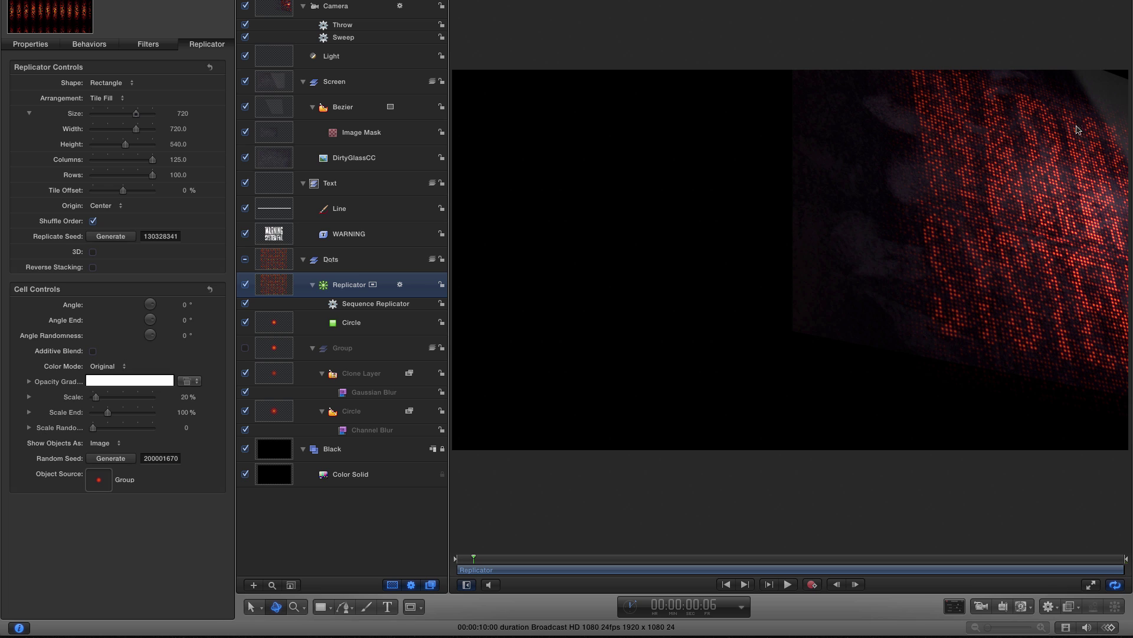
mouse_move(471, 562)
mouse_down()
mouse_move(453, 562)
mouse_move(490, 563)
mouse_up()
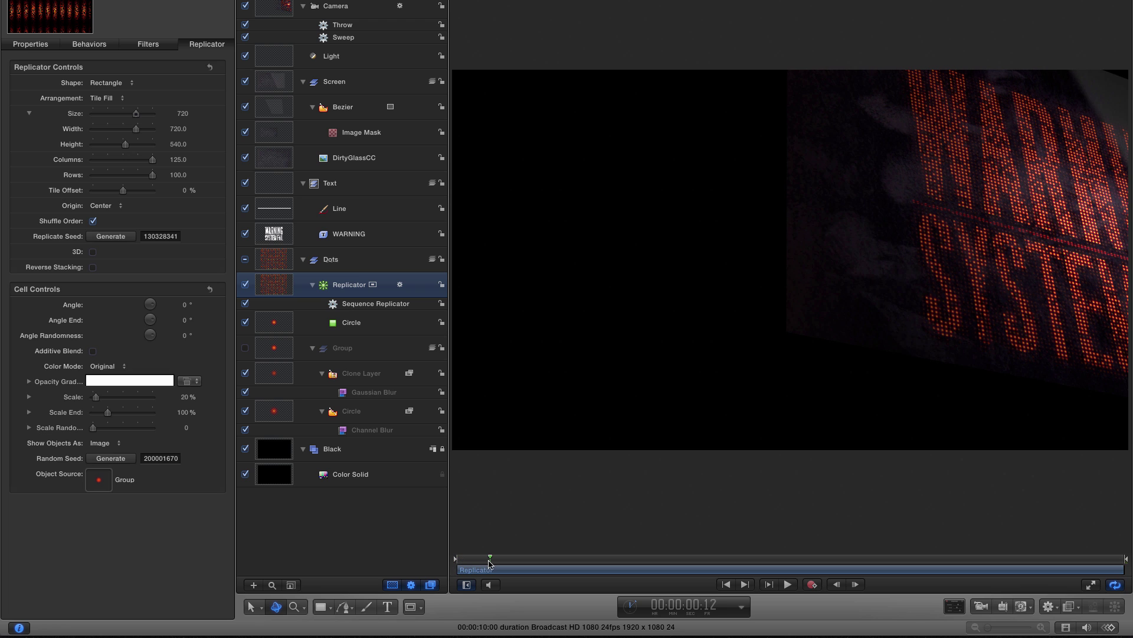
drag(495, 563, 496, 564)
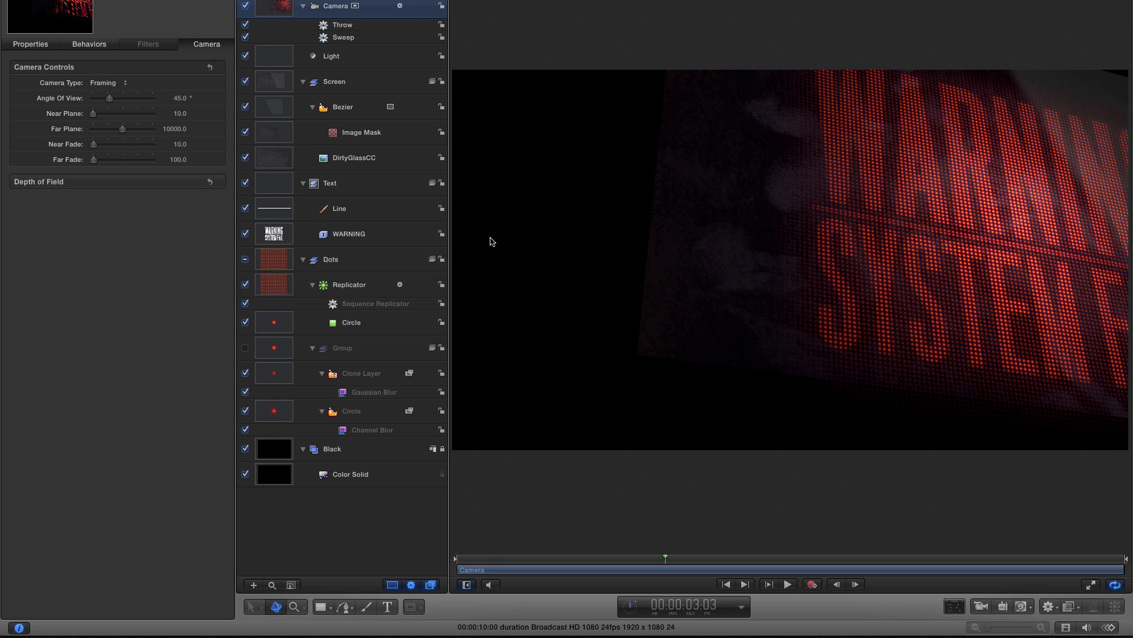
Step: Apply the Fade In/Fade Out basic motion behavior to the dots' Replicator
click(268, 284)
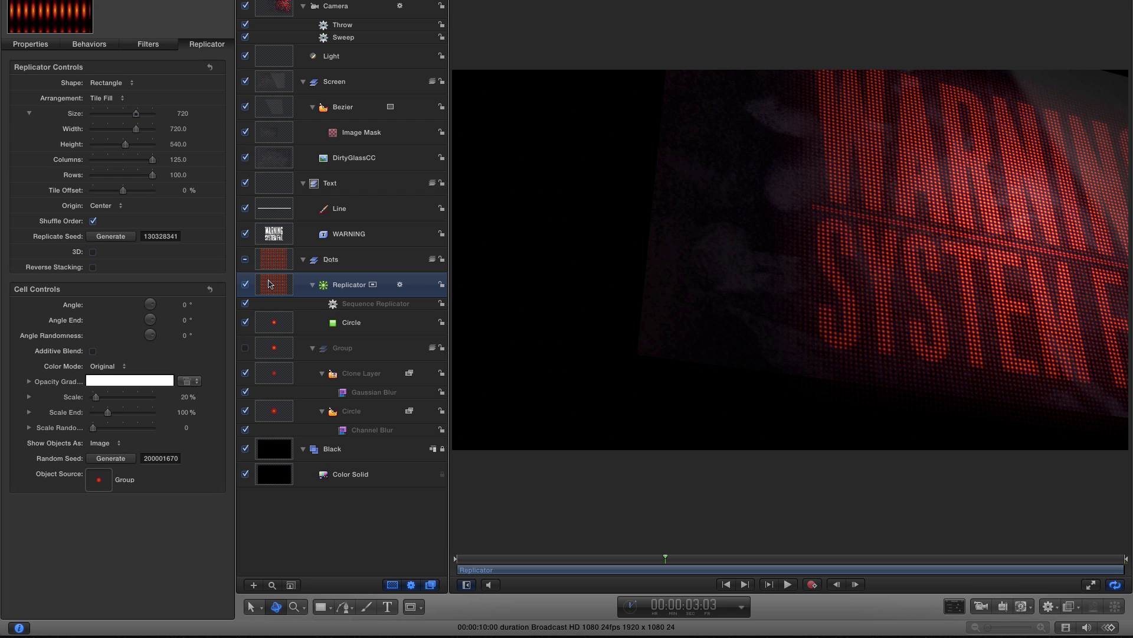
key(super+2)
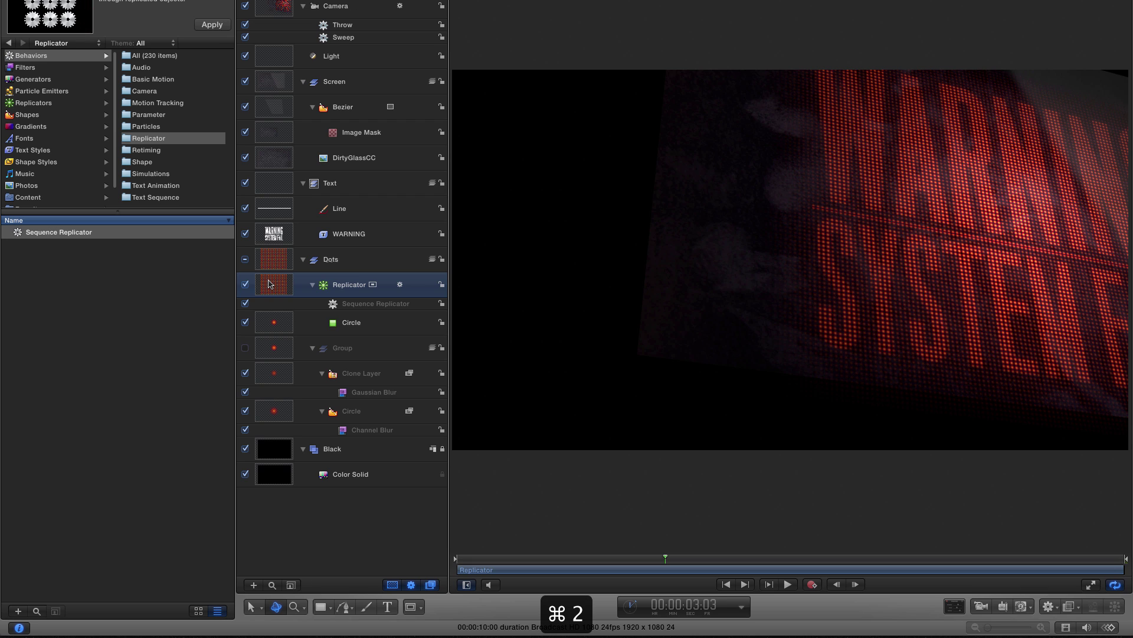
click(150, 80)
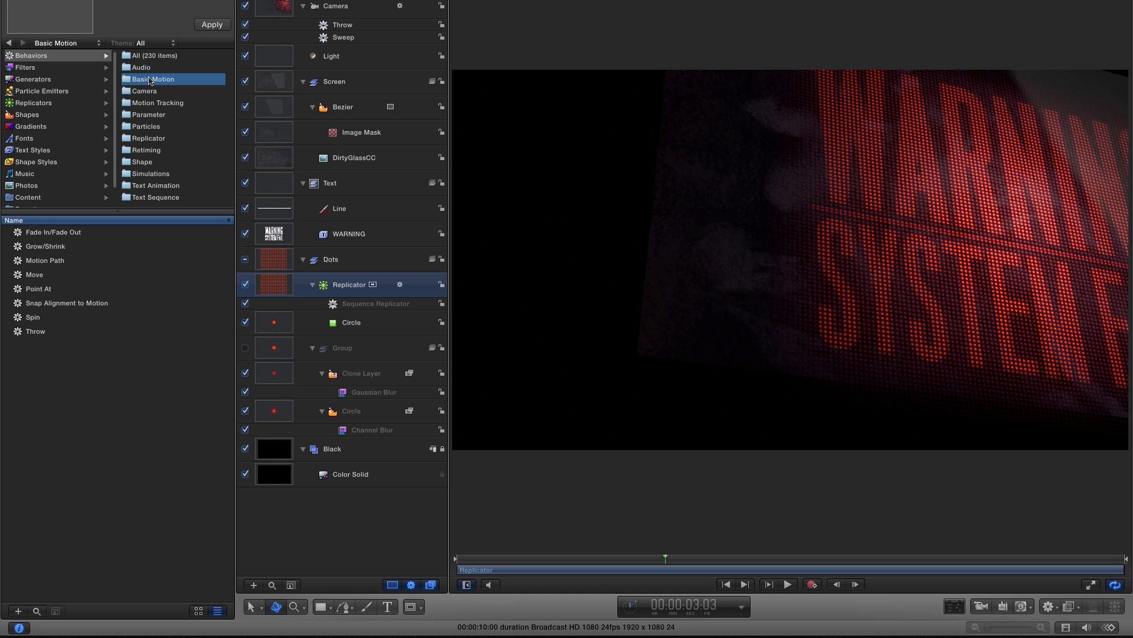
drag(18, 234, 276, 291)
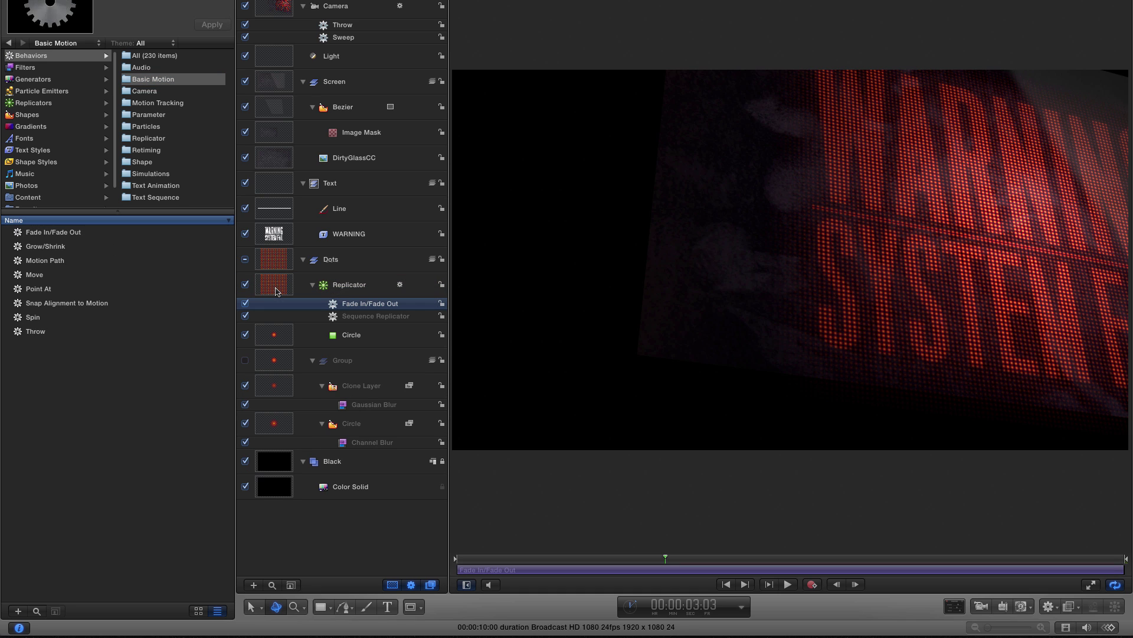
Step: Set the Replicator's fade-in time to 12 frames and check the fade around frame 3
click(727, 584)
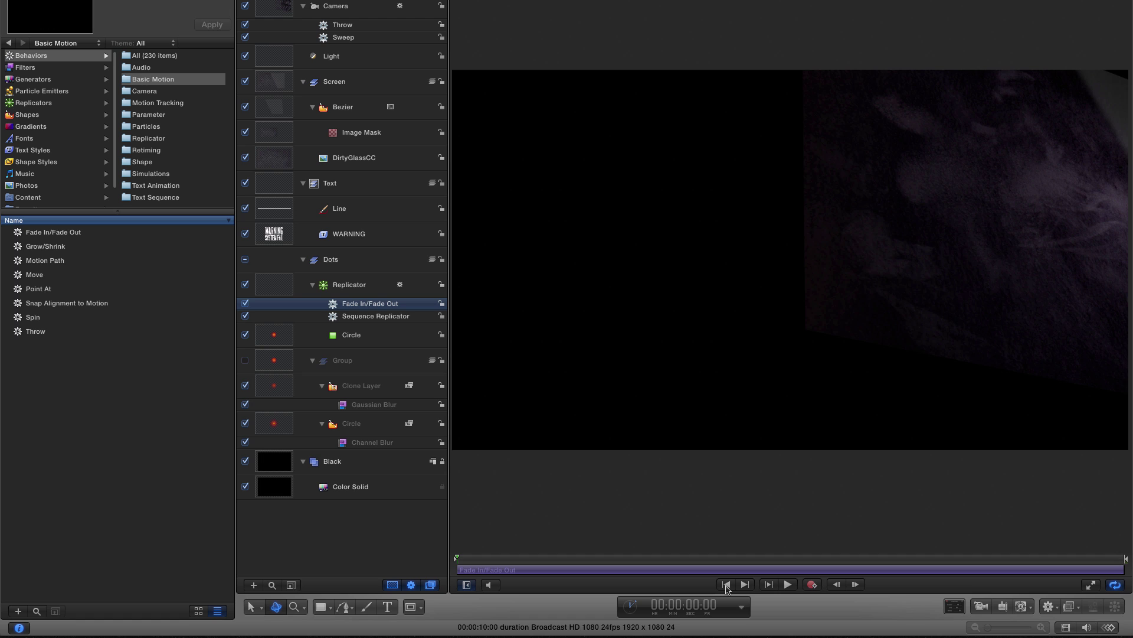
key(F2)
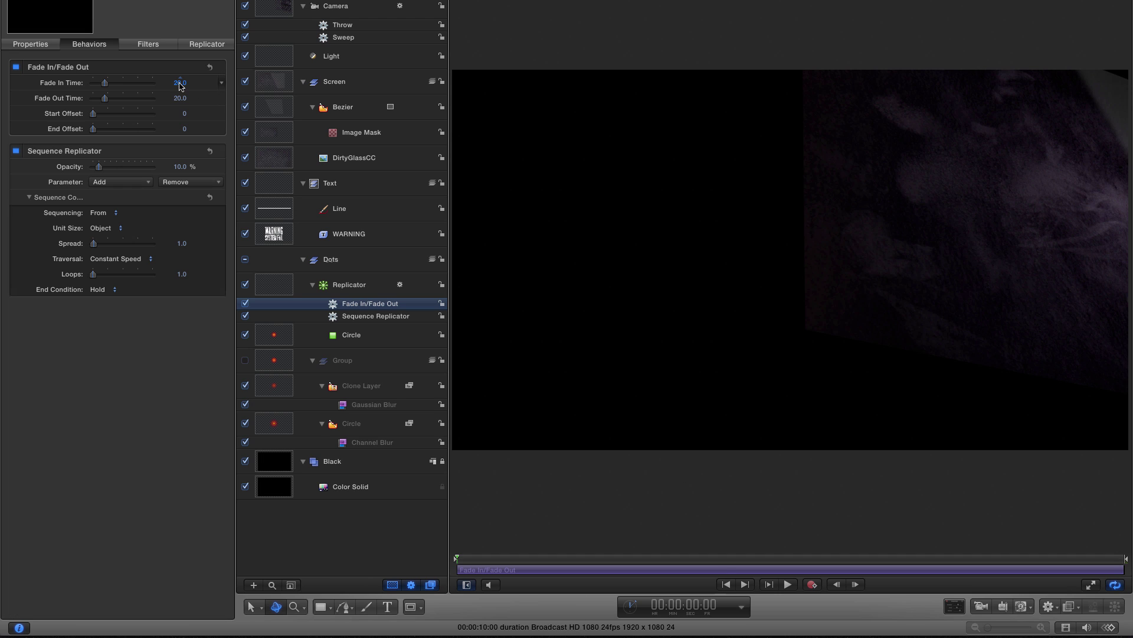
click(179, 84)
text(12)
key(Return)
click(466, 558)
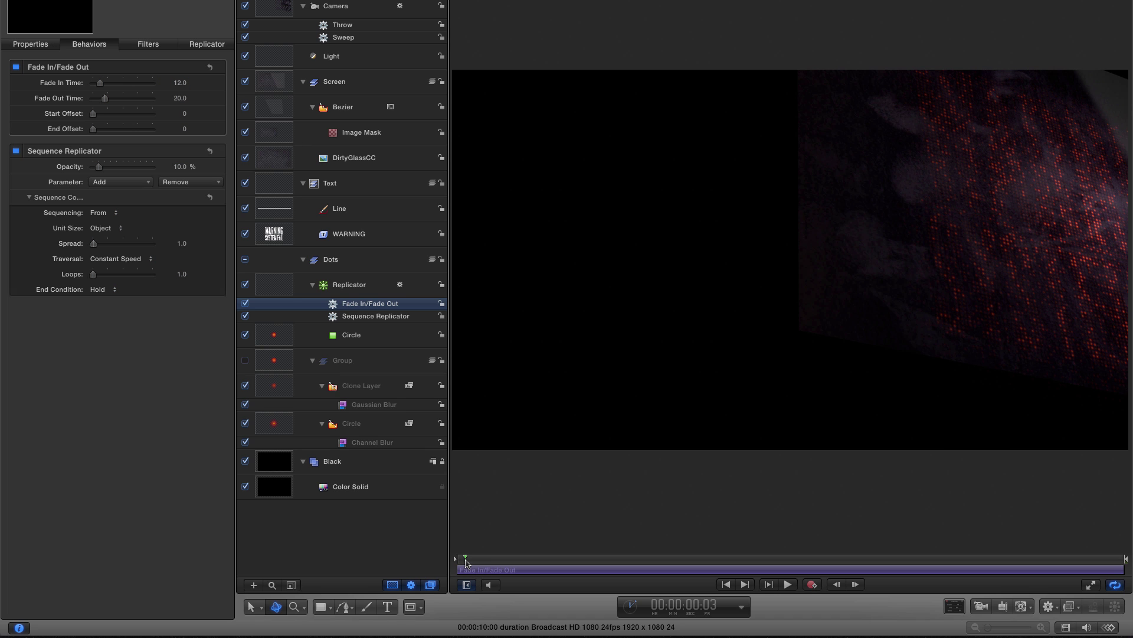
mouse_move(466, 561)
mouse_down()
mouse_move(496, 562)
mouse_move(465, 567)
mouse_up()
Step: Set the Replicator's fade-out time to 12 frames
double_click(179, 98)
text(0)
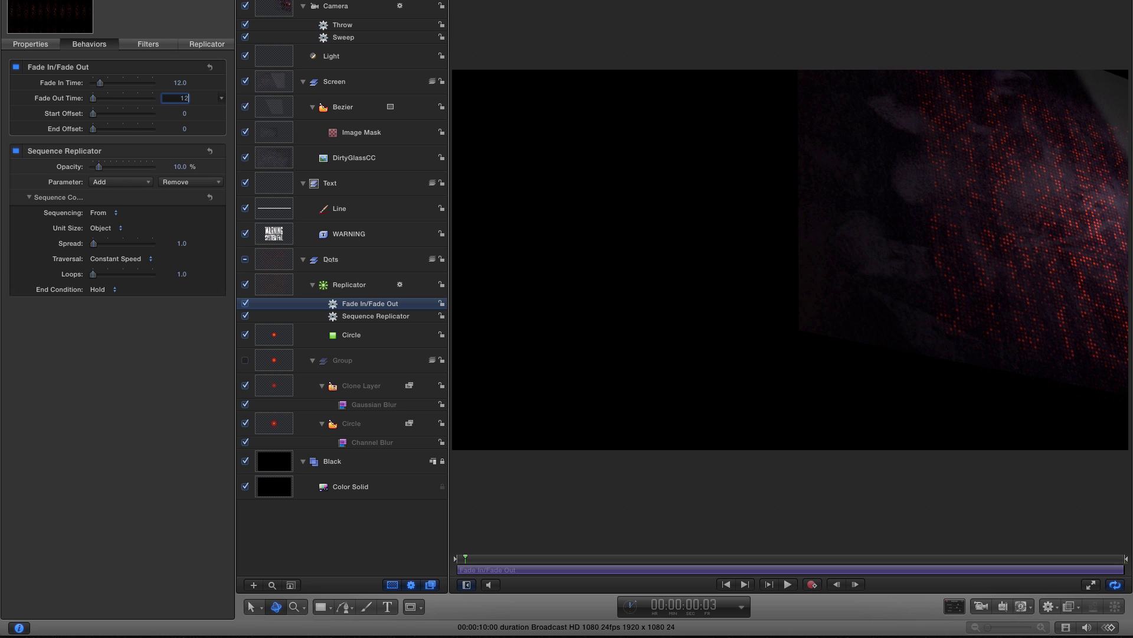
key(Return)
Step: Duplicate the Replicator's Sequence Replicator behavior and move the copy to the end of the timeline
click(334, 316)
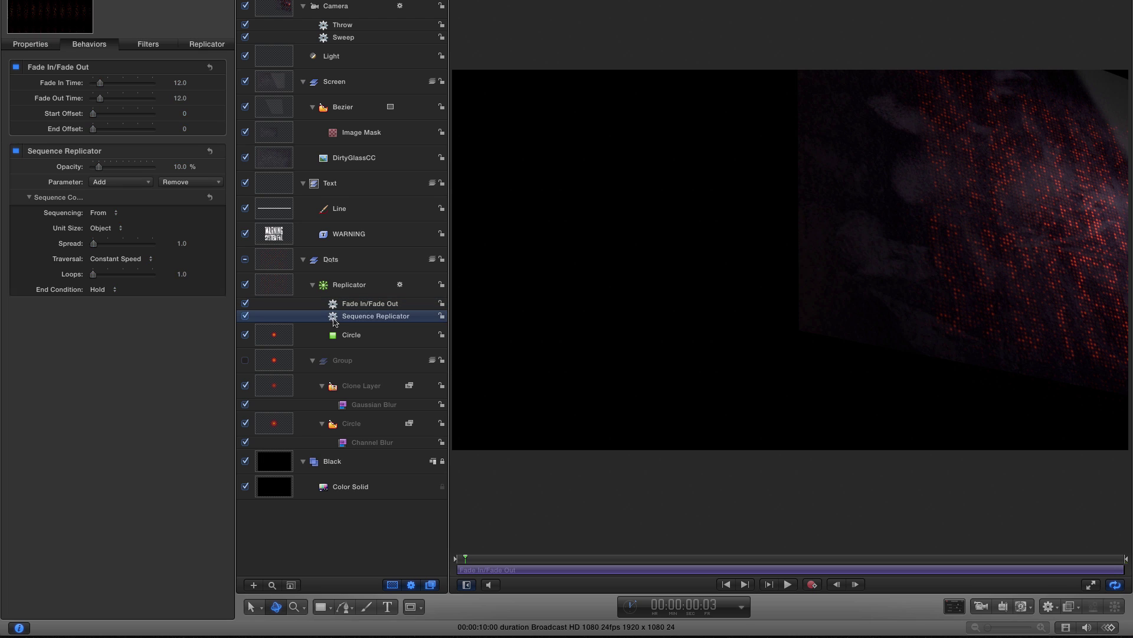
key(super+d)
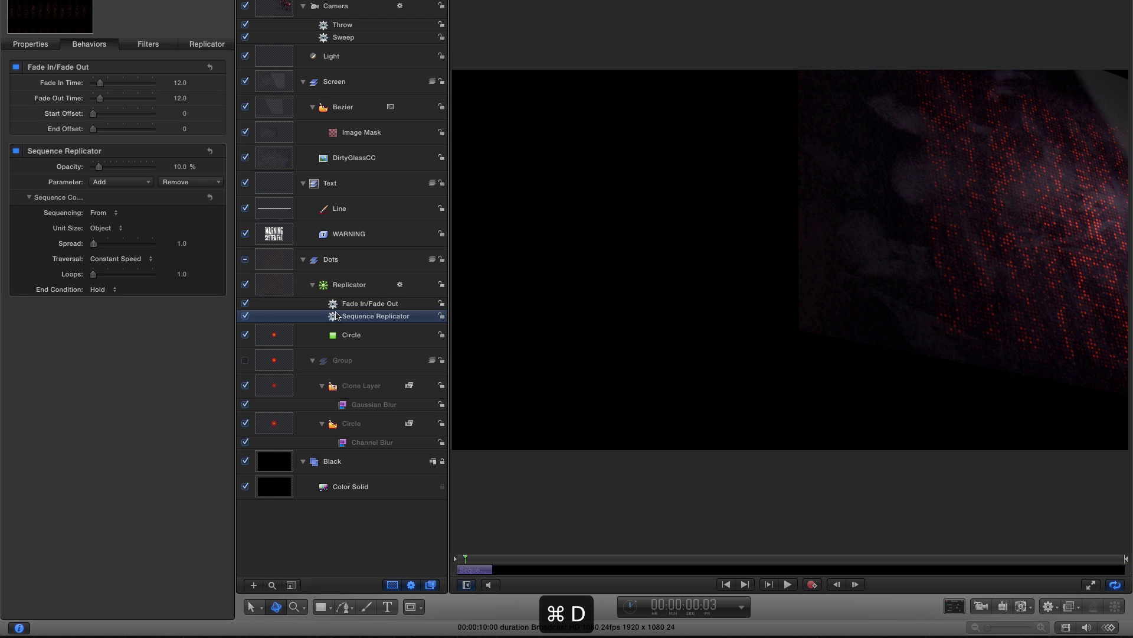
drag(463, 571, 1095, 592)
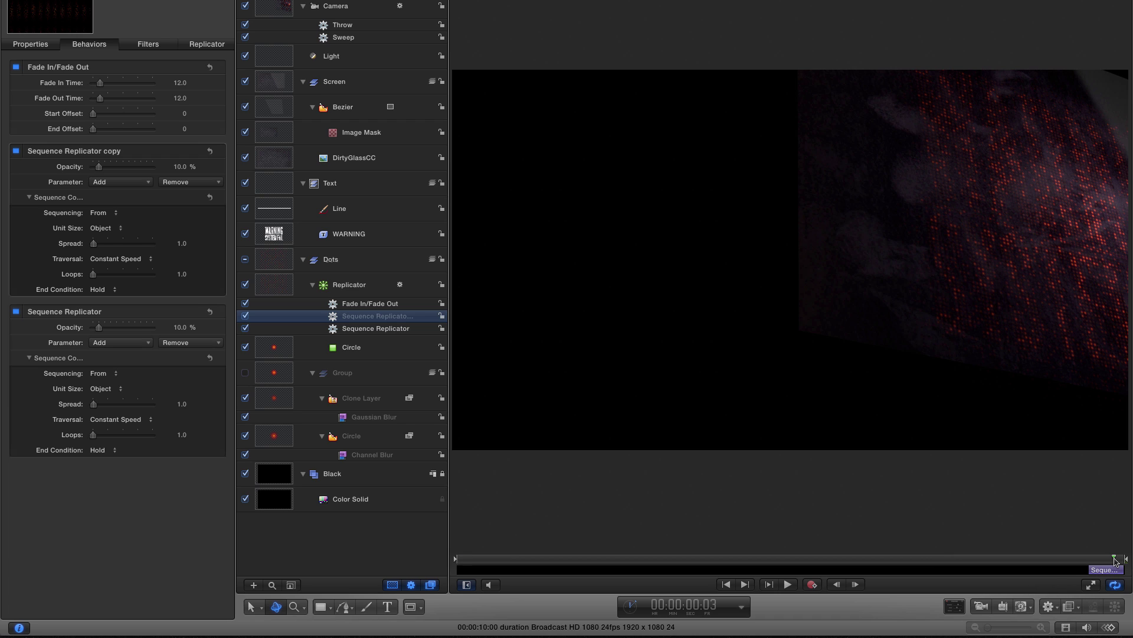
key(shift+o)
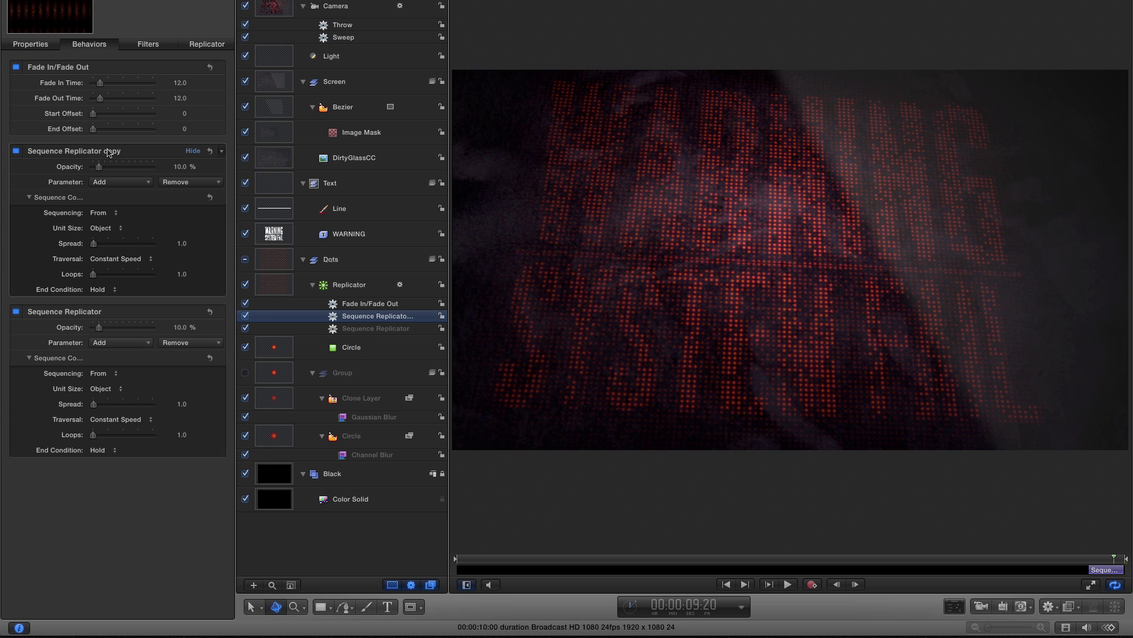
Step: Set the sequencing of the Sequence Replicator copy to To and scrub the last frames to check it
click(99, 214)
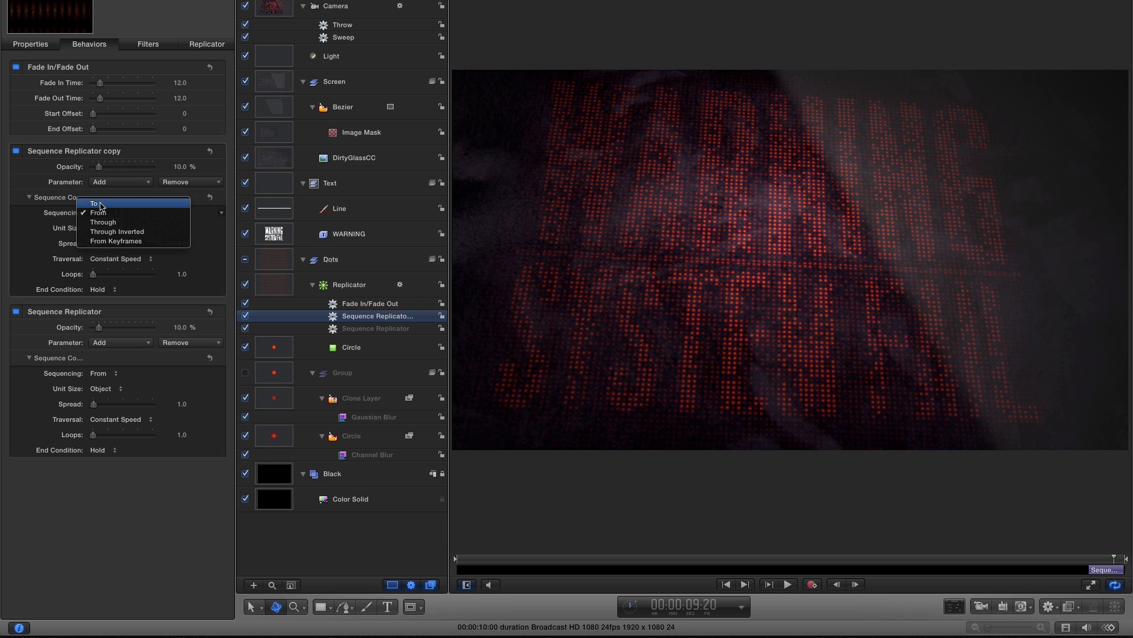
click(101, 204)
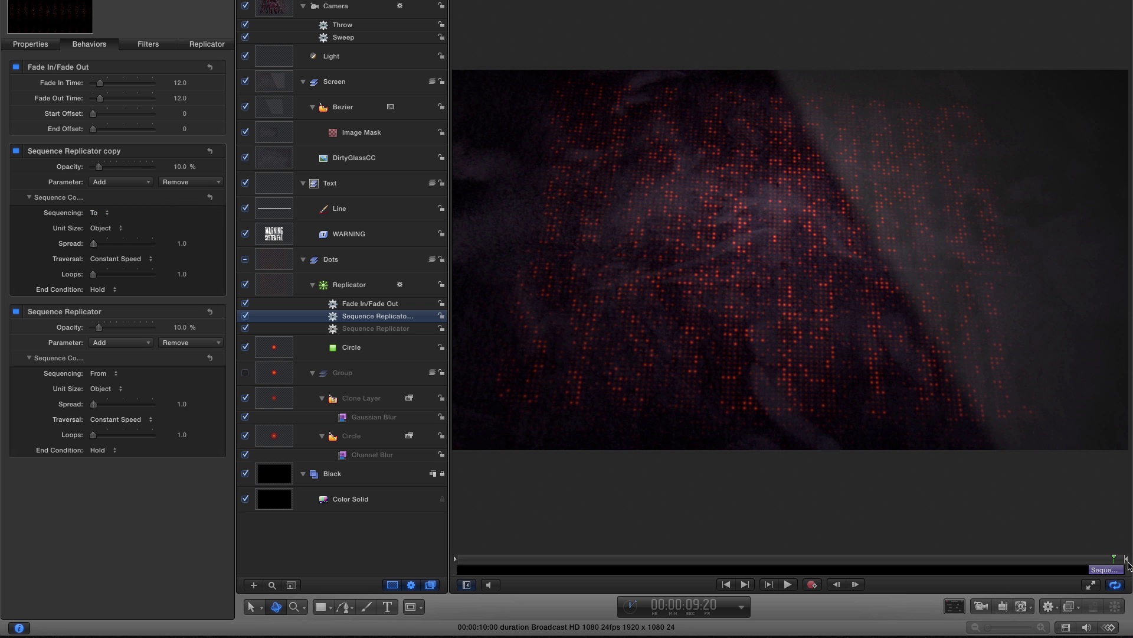
drag(1120, 562, 1114, 562)
Step: Add the Oscillate parameter behavior to the Text group
click(643, 232)
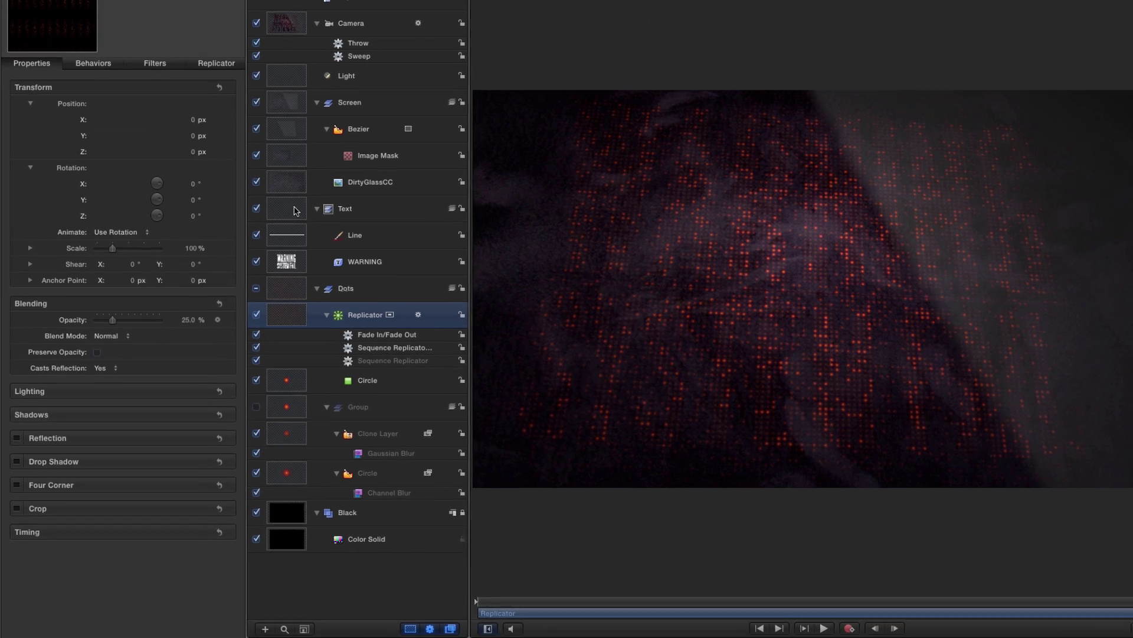
click(282, 185)
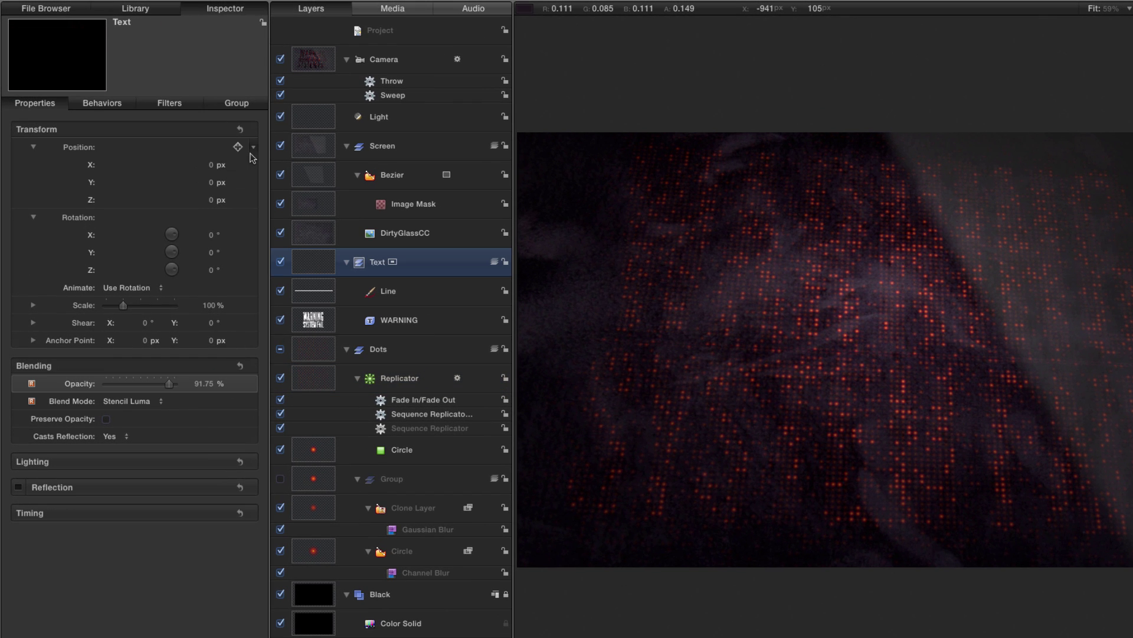
key(super+2)
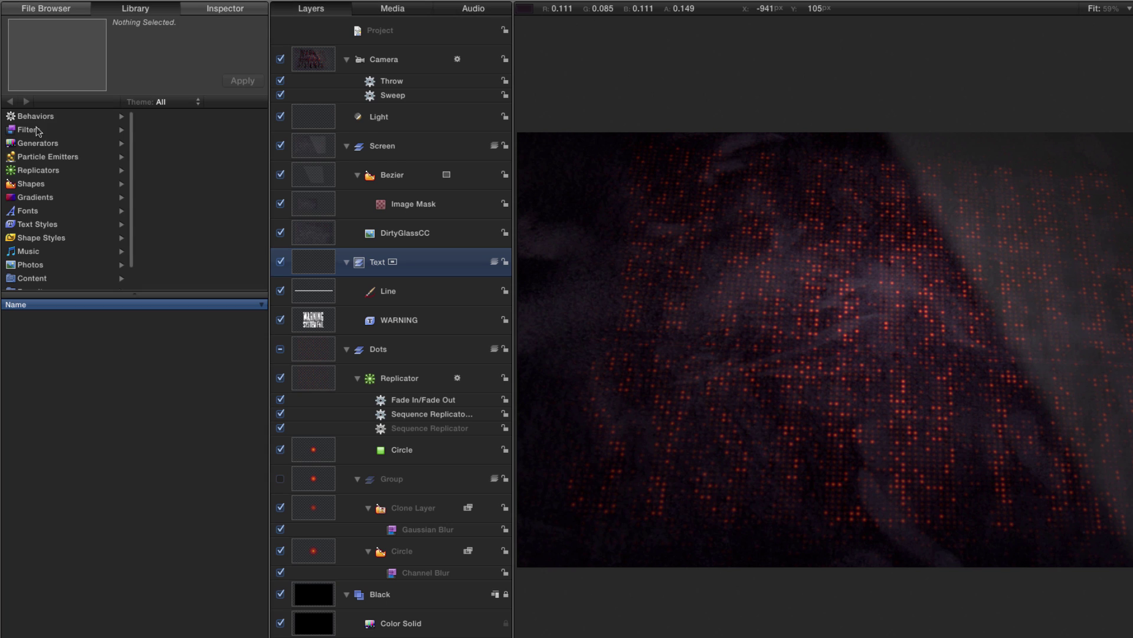
click(37, 118)
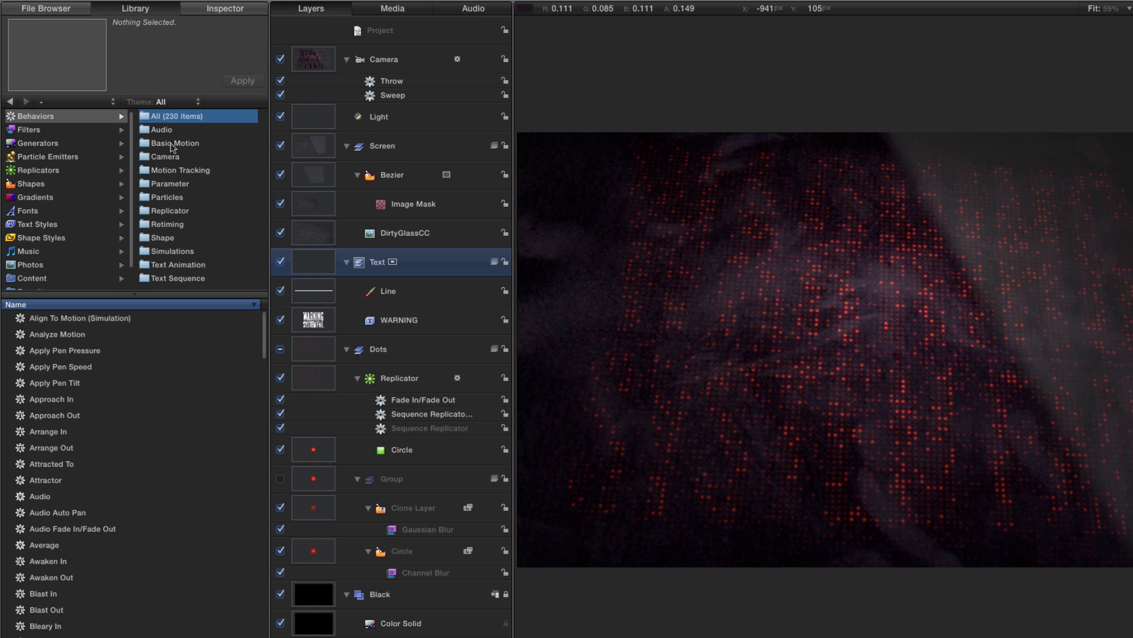
click(168, 185)
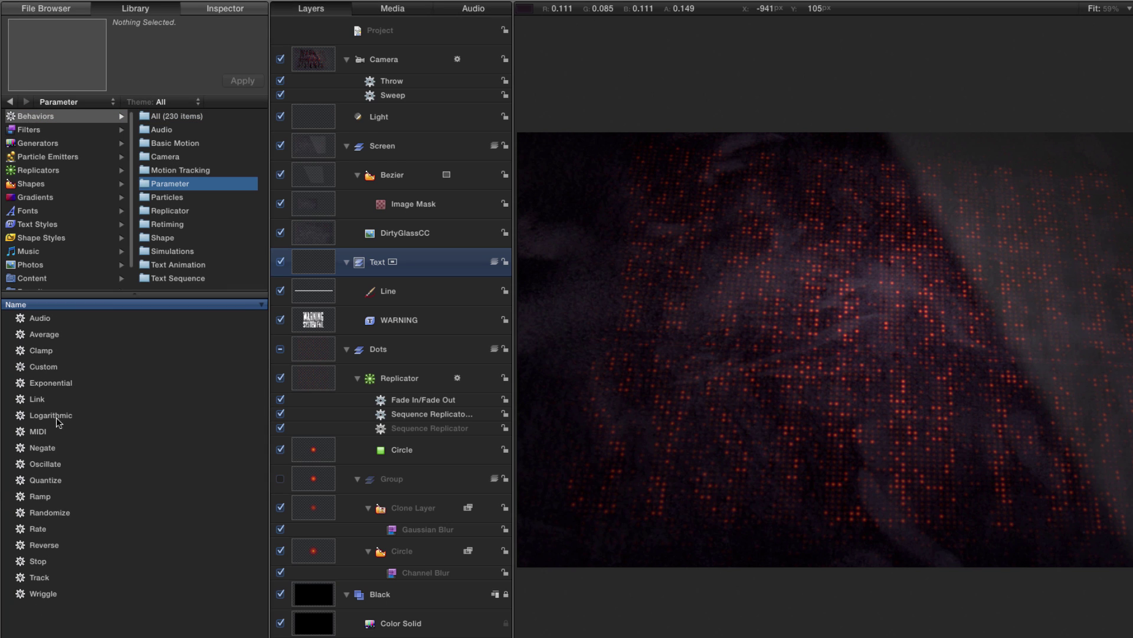
drag(21, 465, 311, 263)
Step: Apply the Text group's Oscillate behavior to its blending opacity
key(F2)
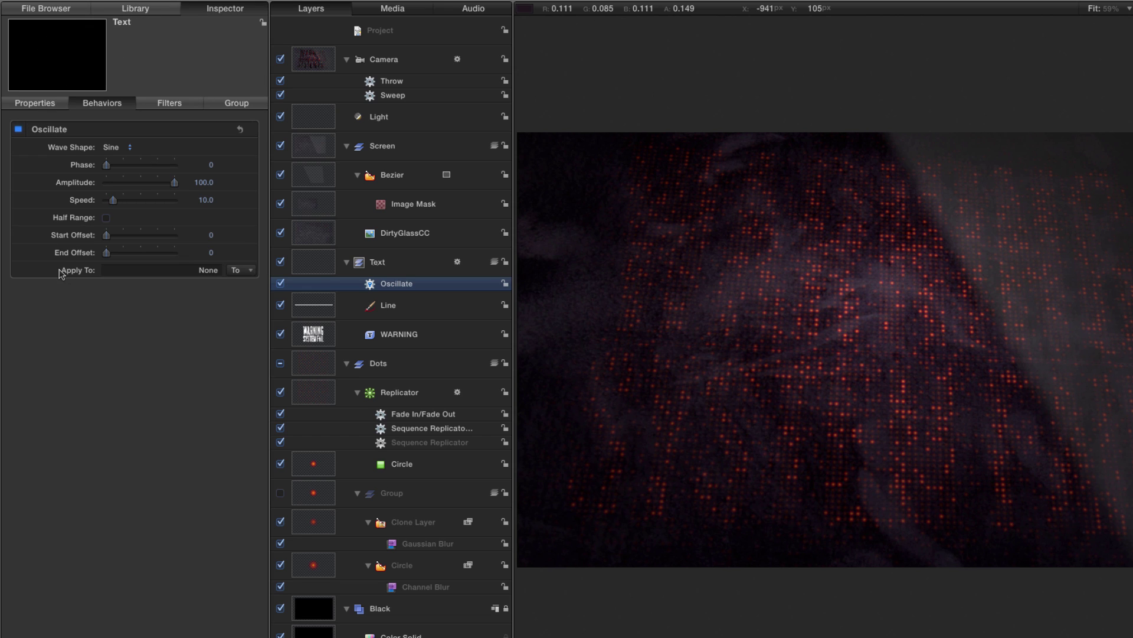
click(248, 271)
mouse_move(254, 285)
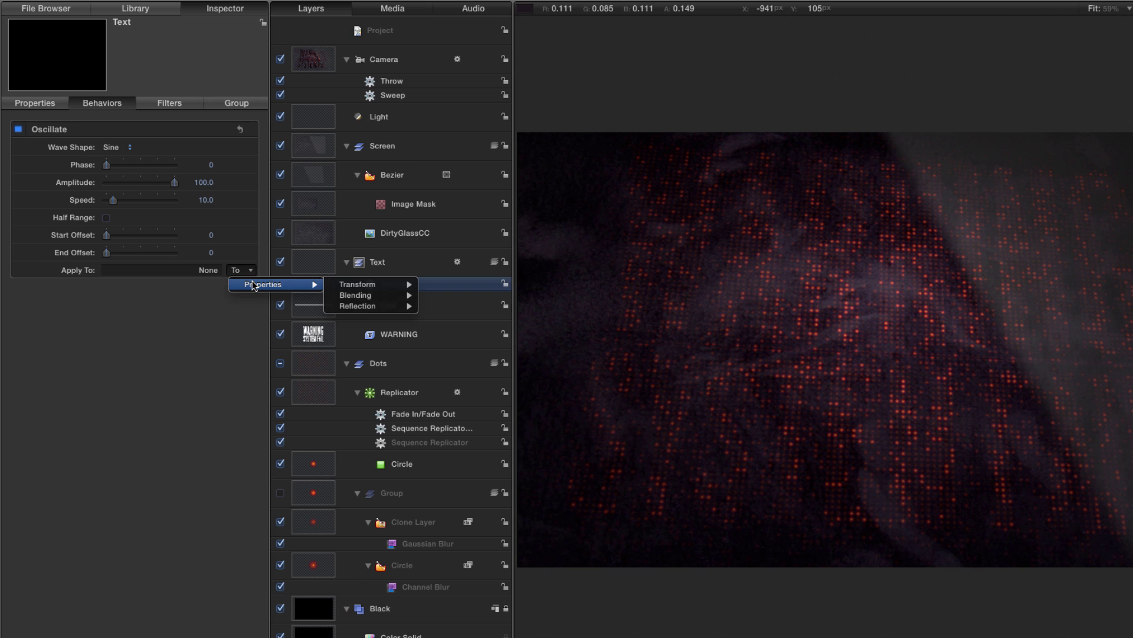
mouse_move(362, 300)
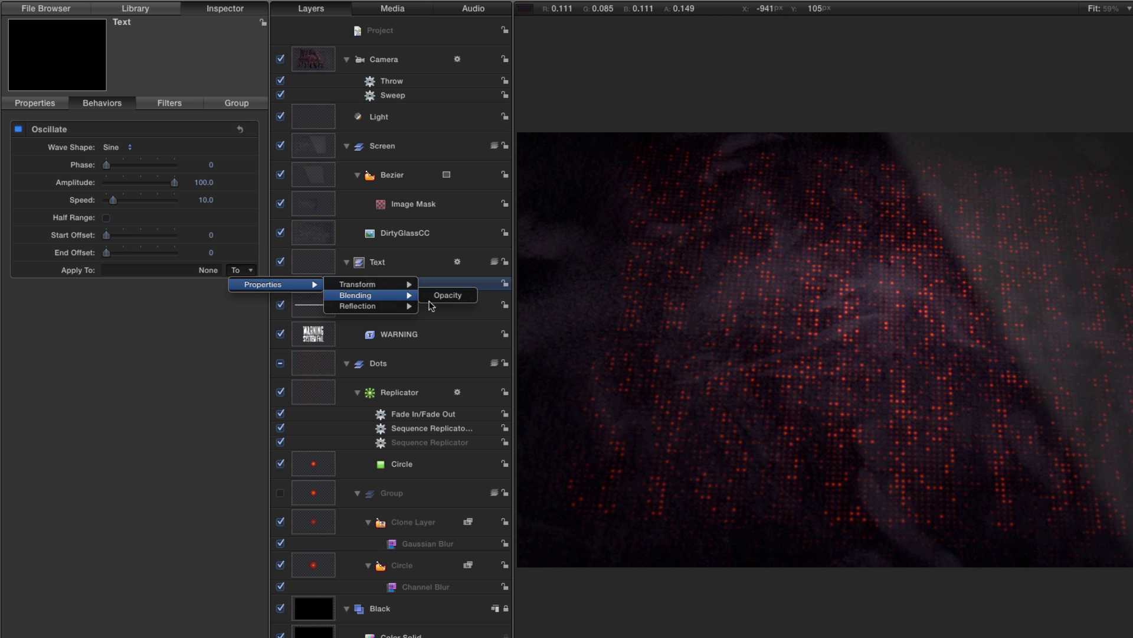
click(447, 301)
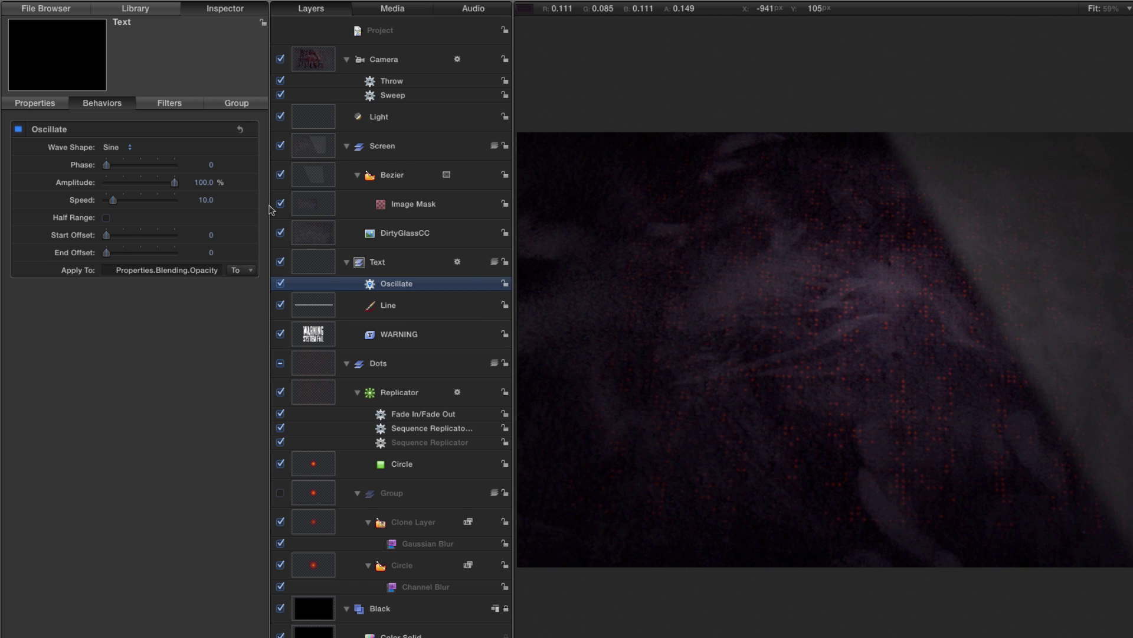
Step: Set the Oscillate behavior's wave shape to Sawtooth and its speed to 60
click(112, 147)
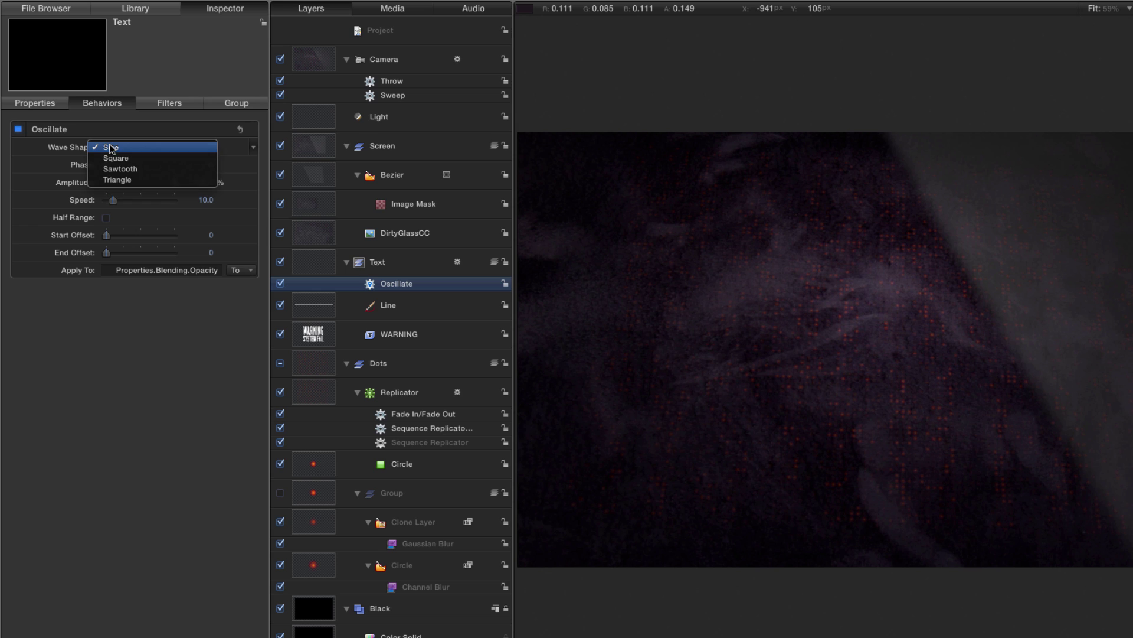
click(112, 168)
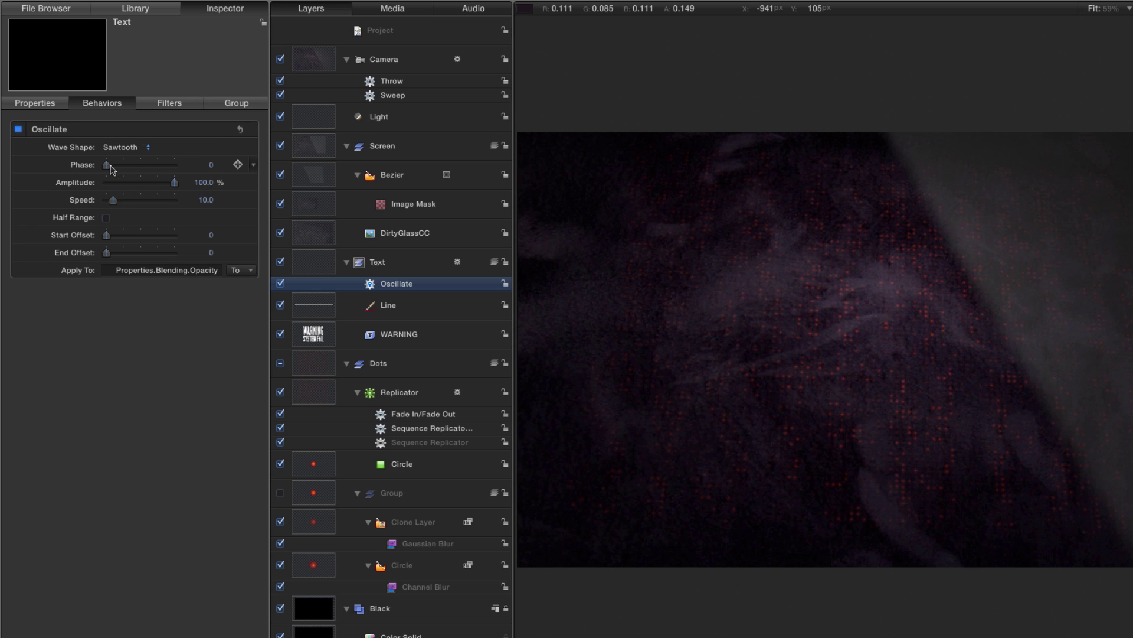
text(60)
key(Return)
Step: Set both the start offset and the end offset of the Oscillate behavior to 12 frames
click(211, 235)
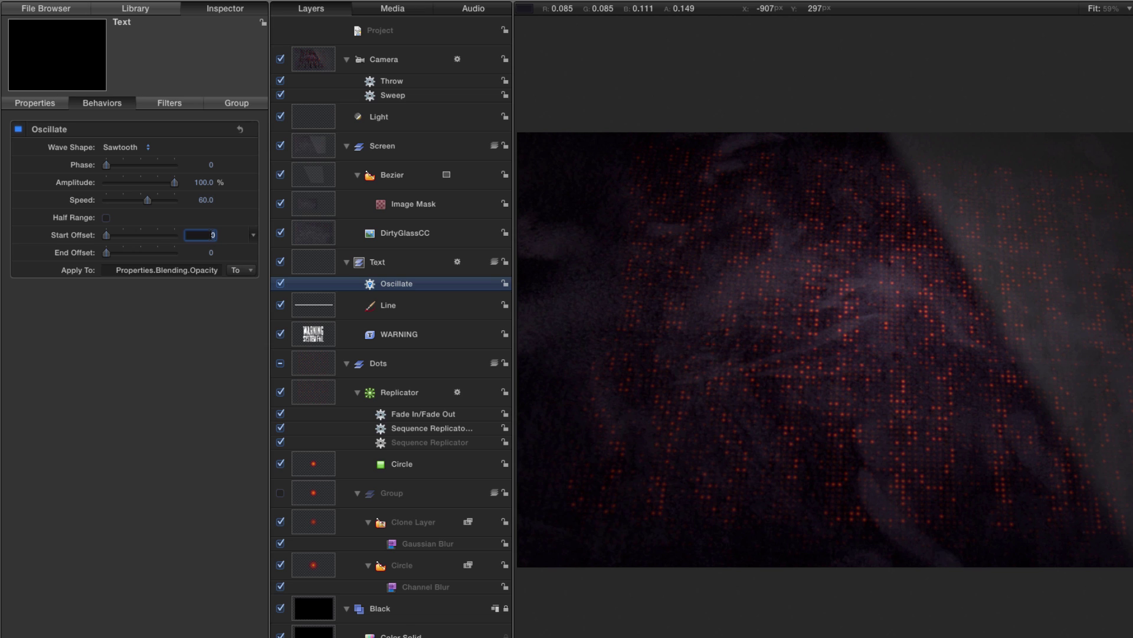
text(12)
key(Return)
click(210, 253)
text(12)
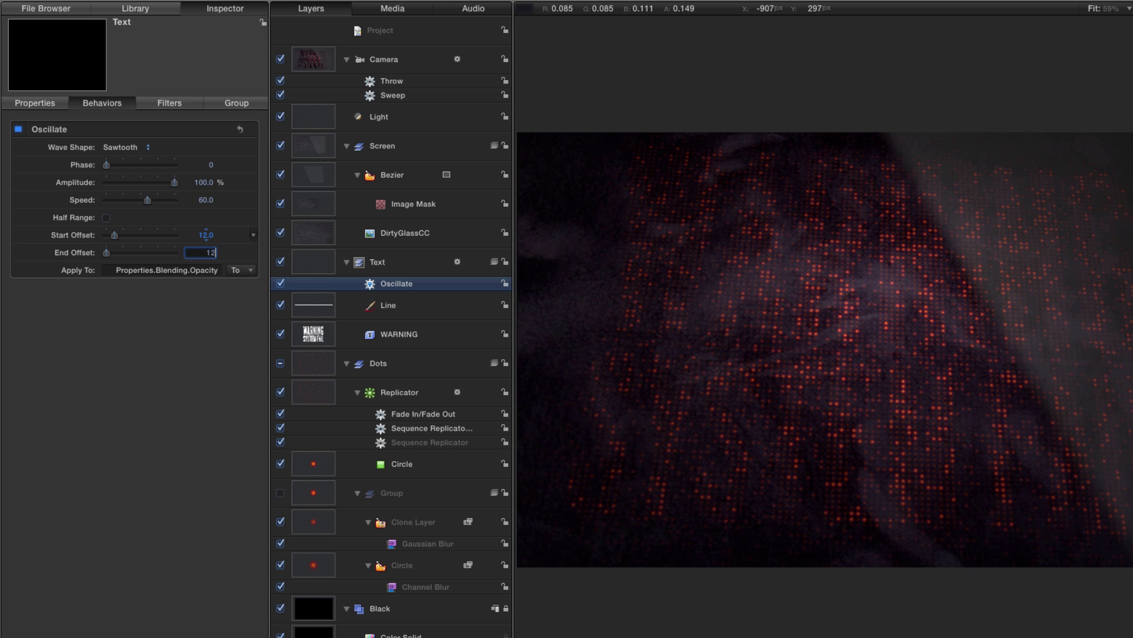
key(Return)
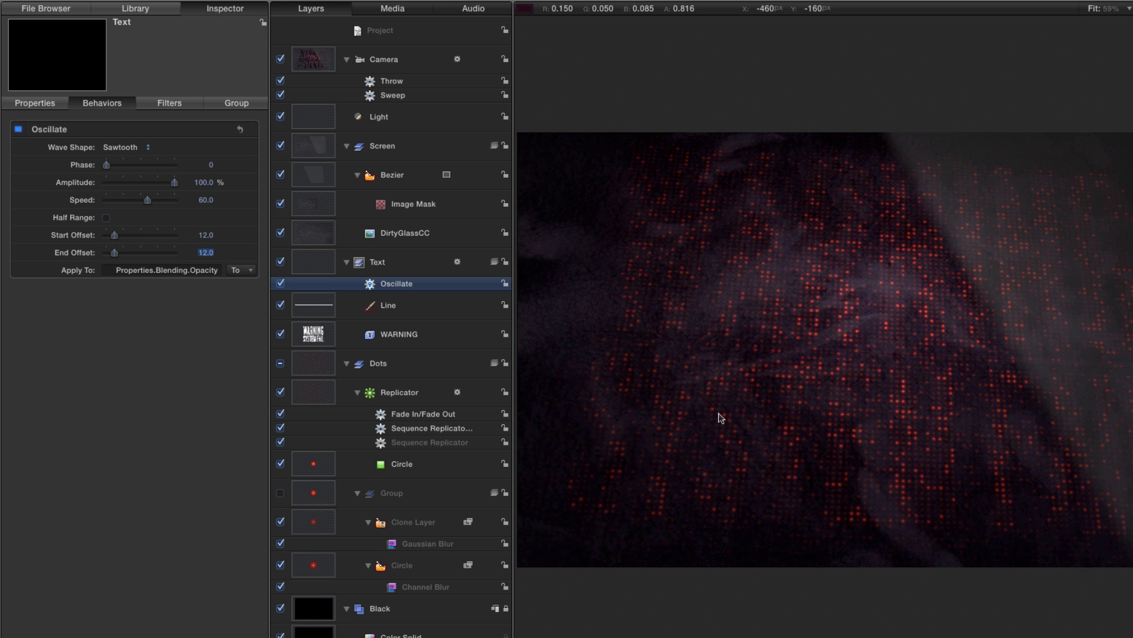
Step: Play the animation from the start to preview the pulsing text, then stop playback
click(830, 637)
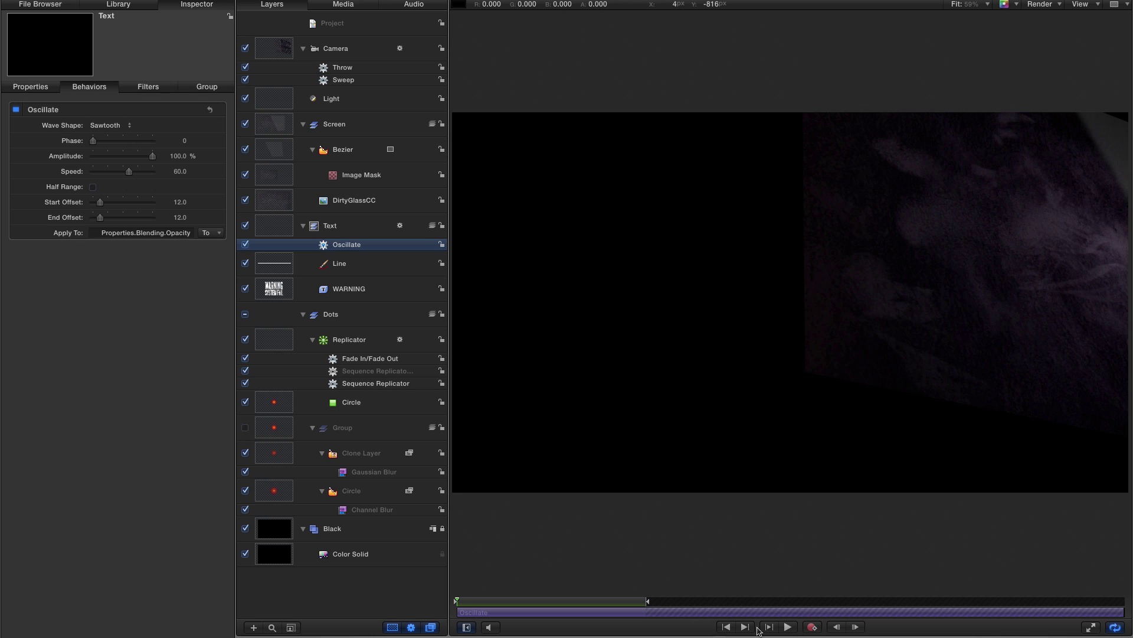
click(789, 627)
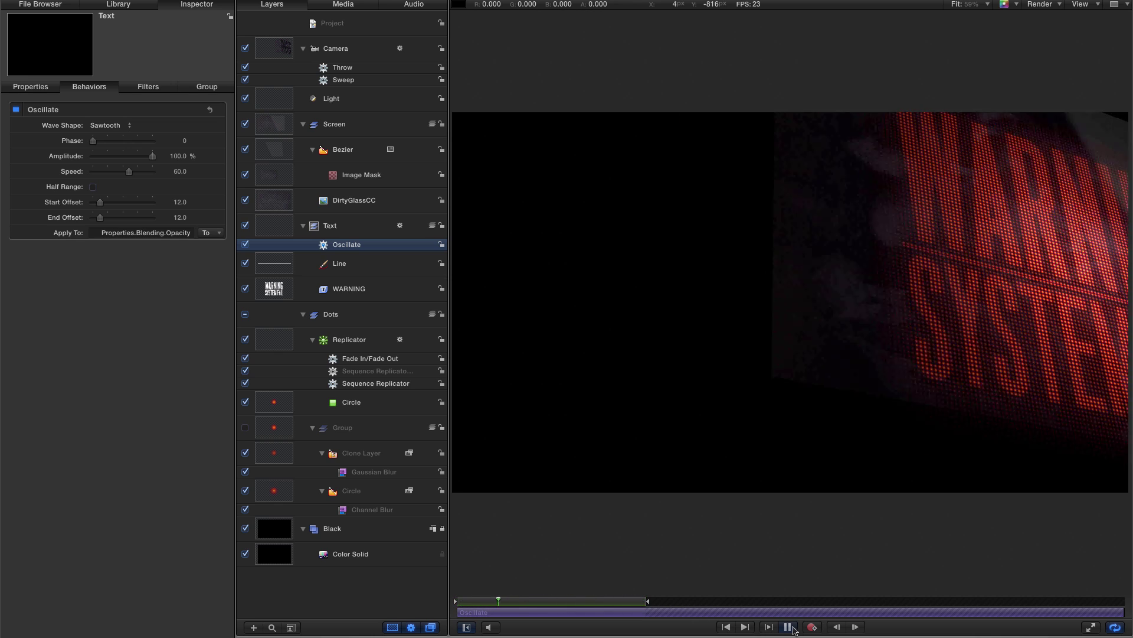
click(790, 627)
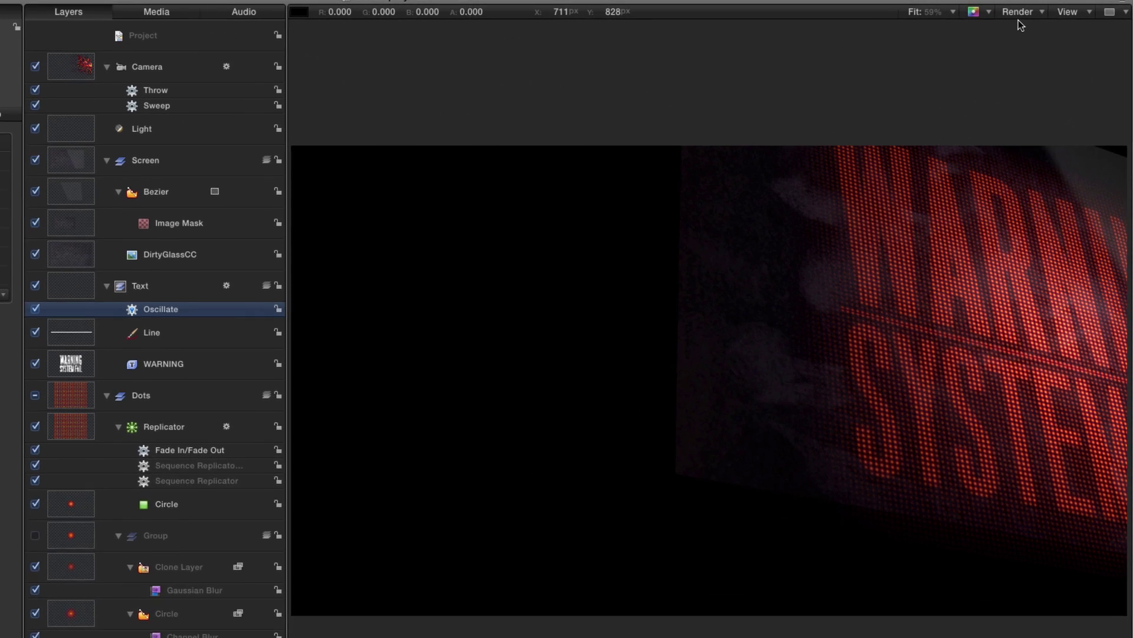
Step: Turn on Depth of Field rendering for the canvas
click(1049, 4)
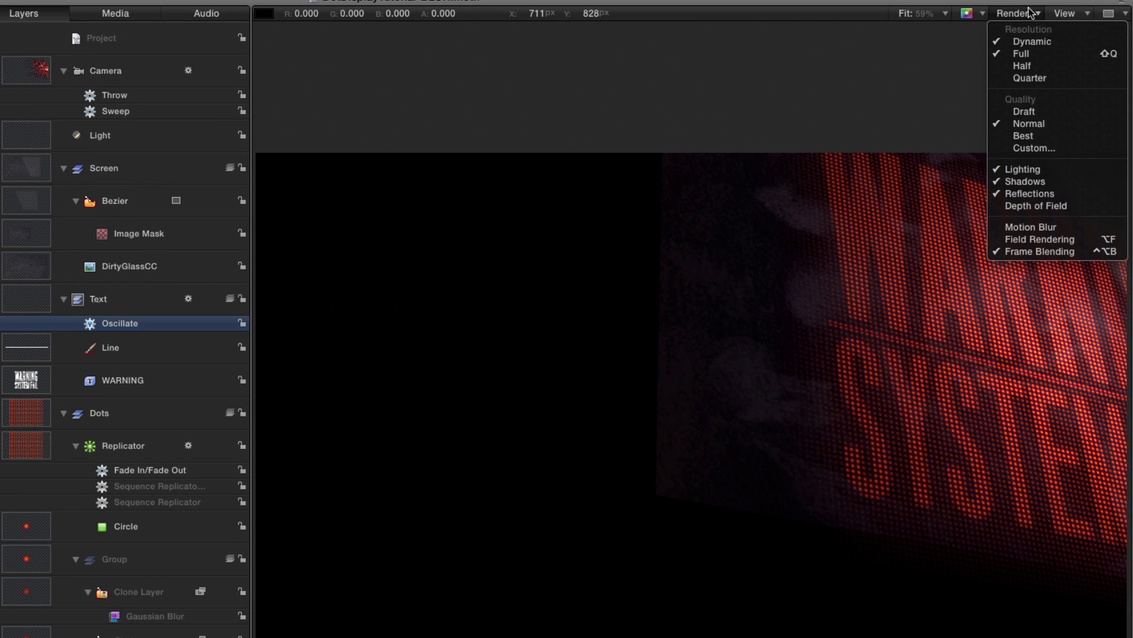
click(1033, 205)
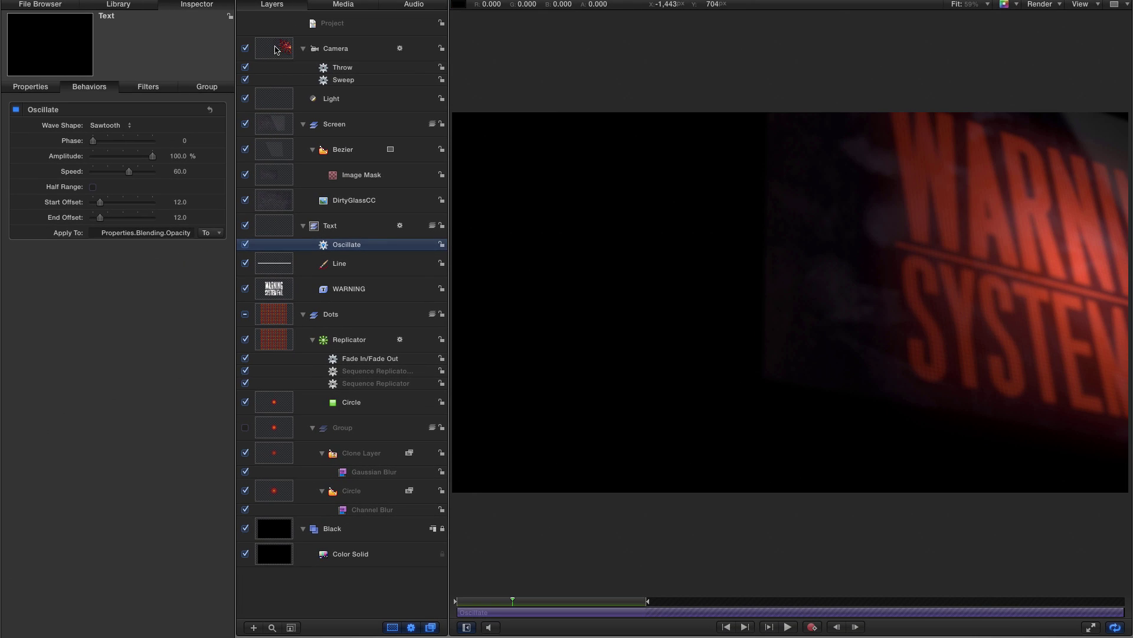
Step: Set the Camera's DOF Blur Amount to 100 and its Near Focus to 1200
click(29, 72)
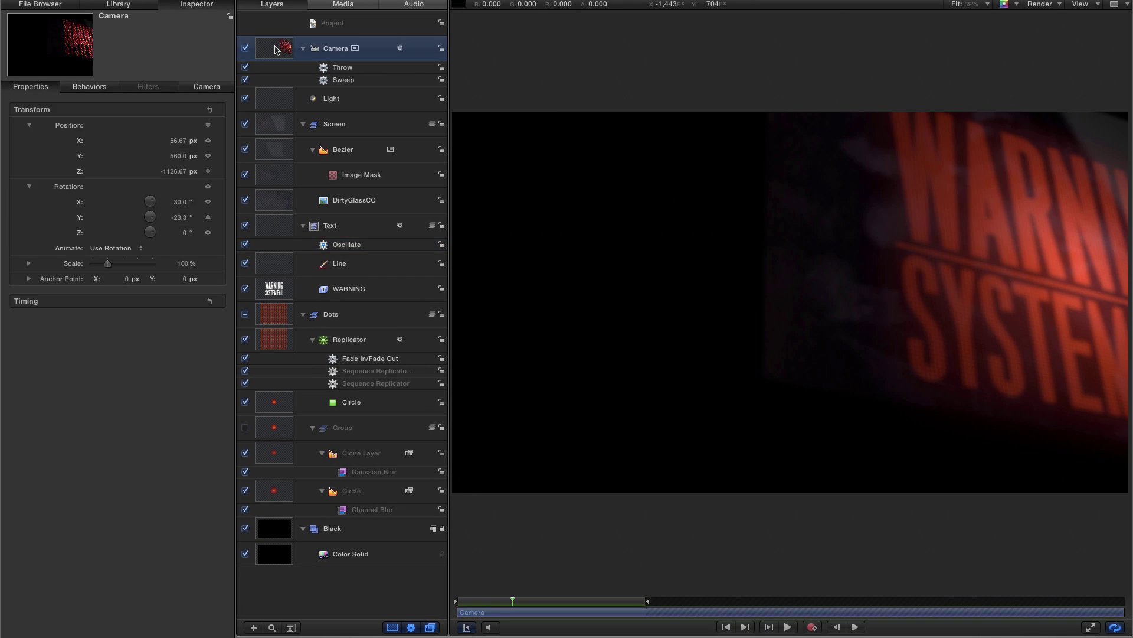
click(211, 89)
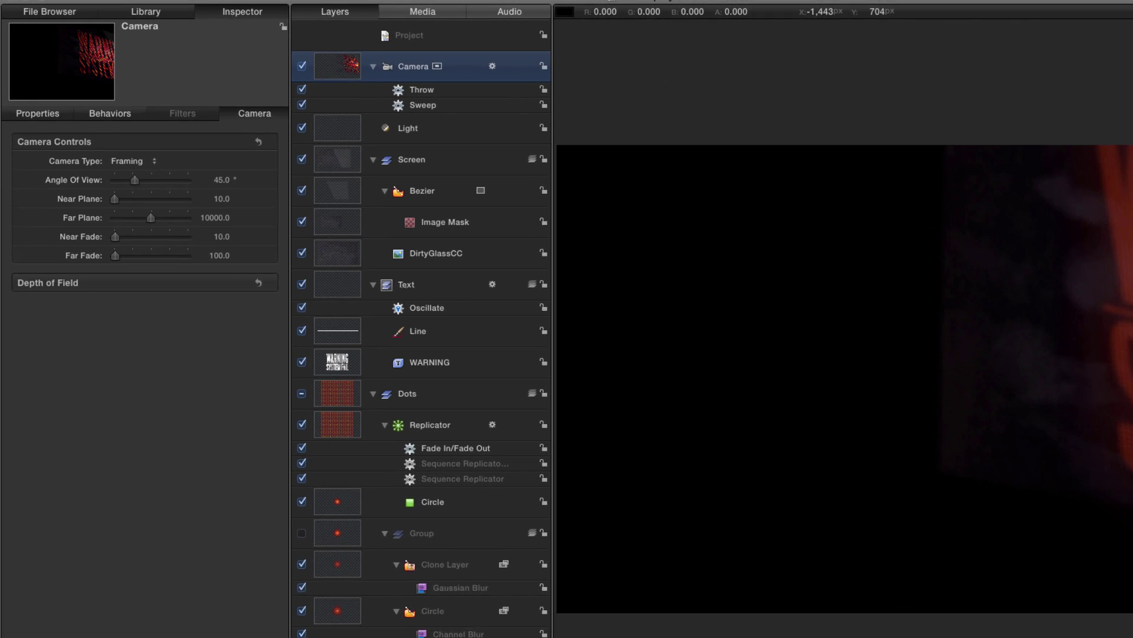
click(199, 231)
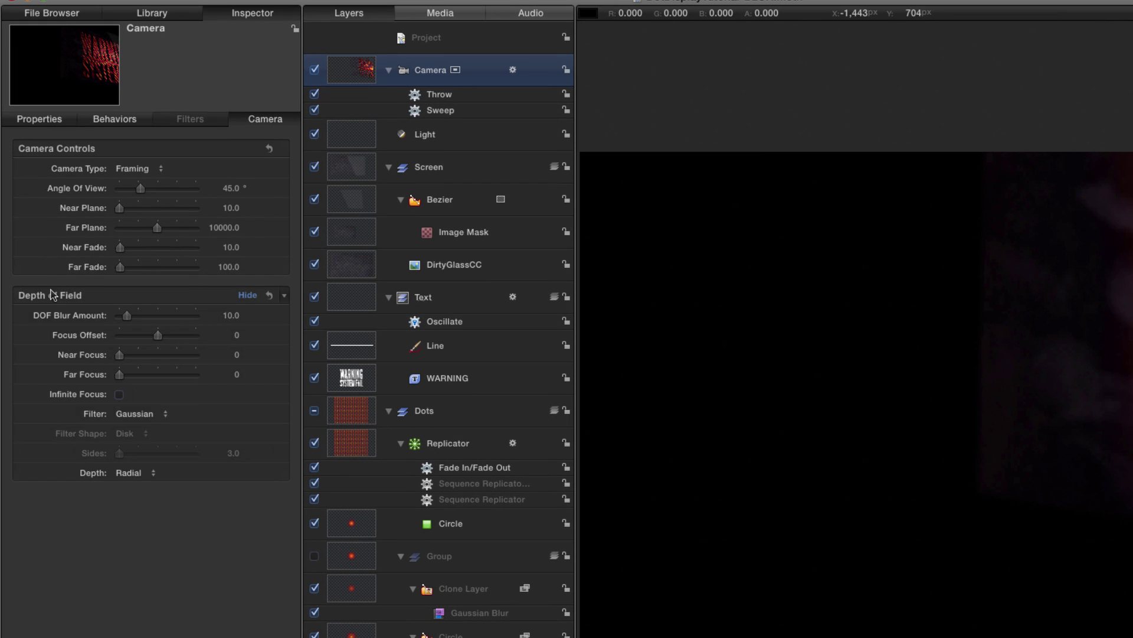
click(231, 316)
text(1)
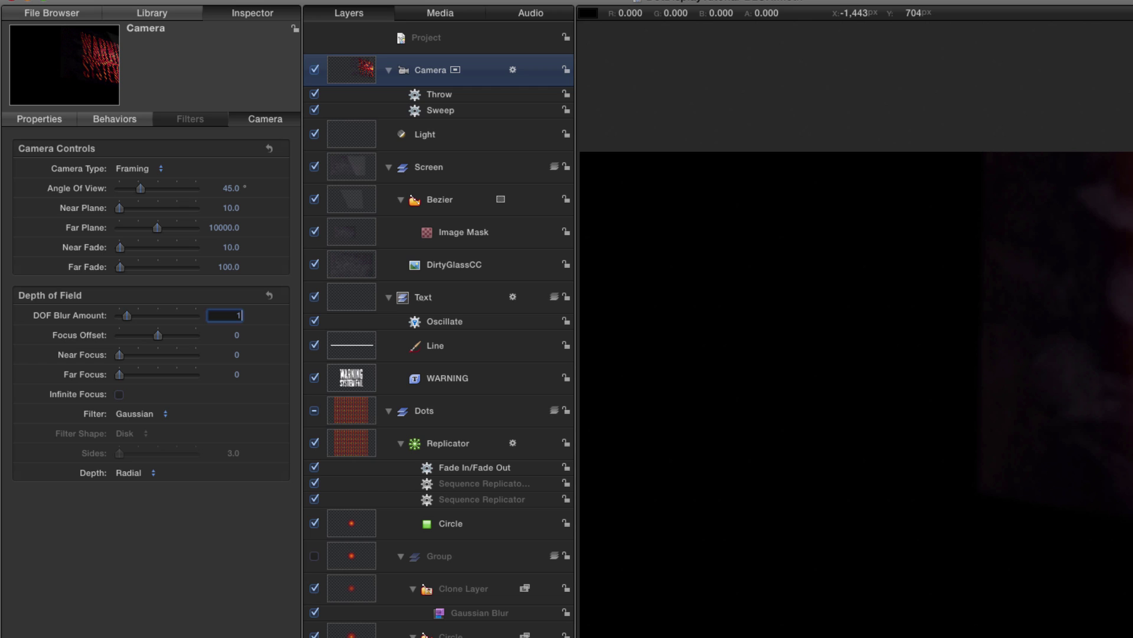
text(00)
key(Return)
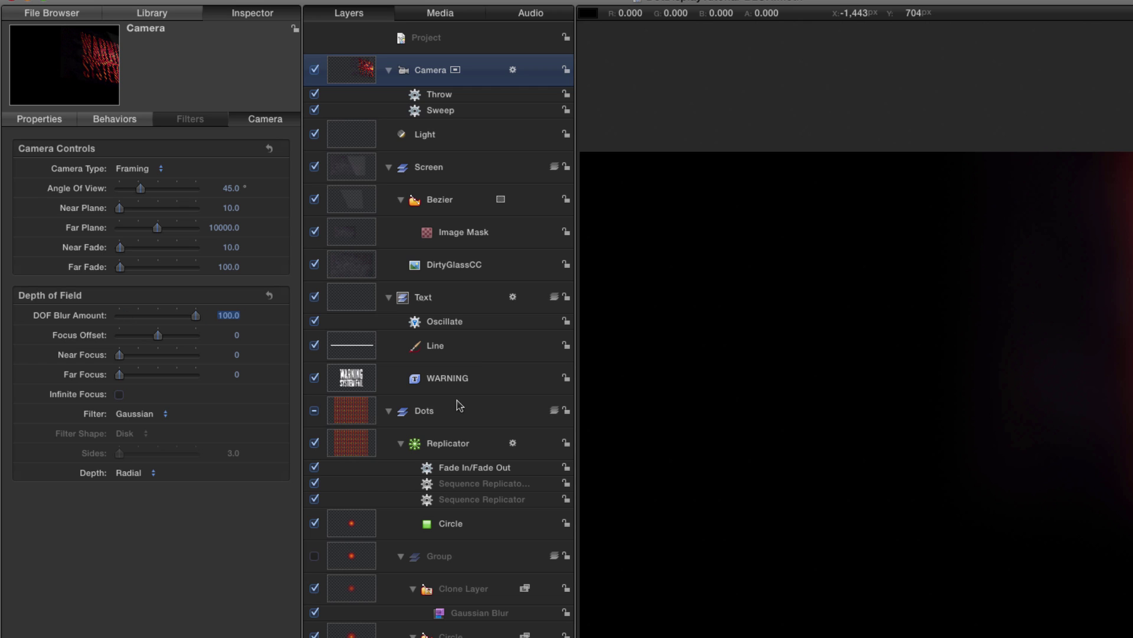
click(238, 355)
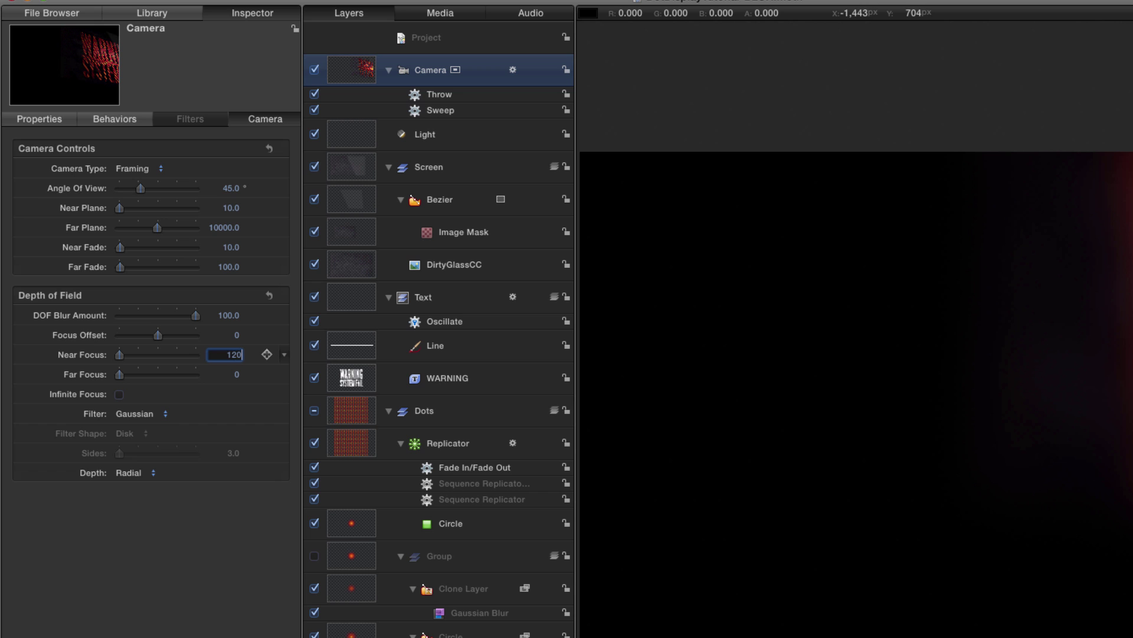
key(Return)
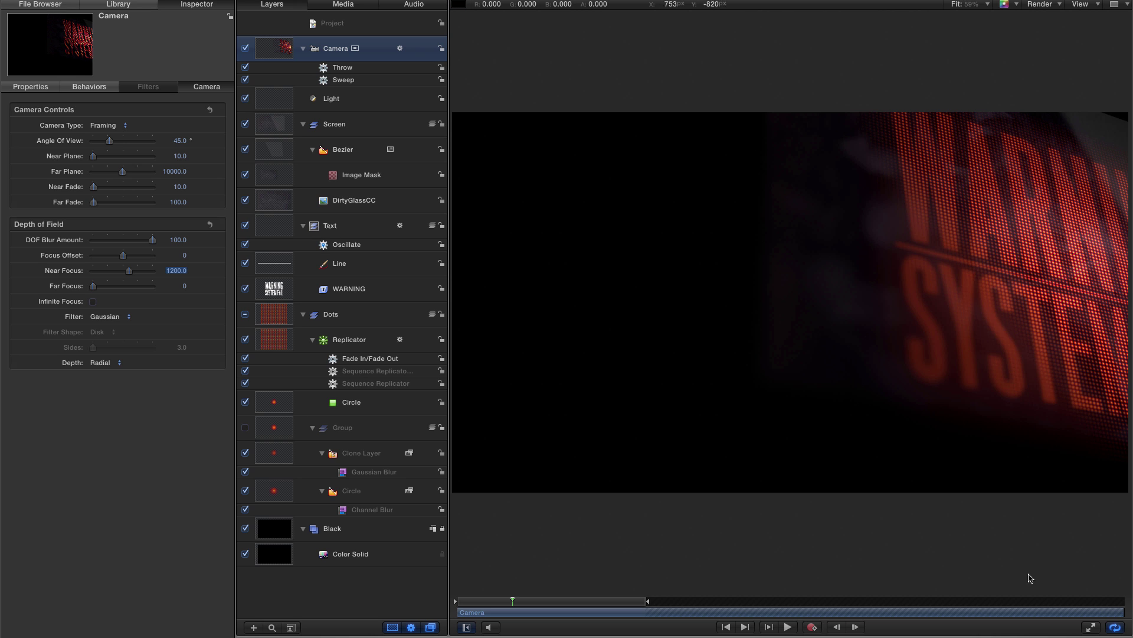
Step: Check the camera's focus near the end of the timeline and return to the first frame
click(1093, 603)
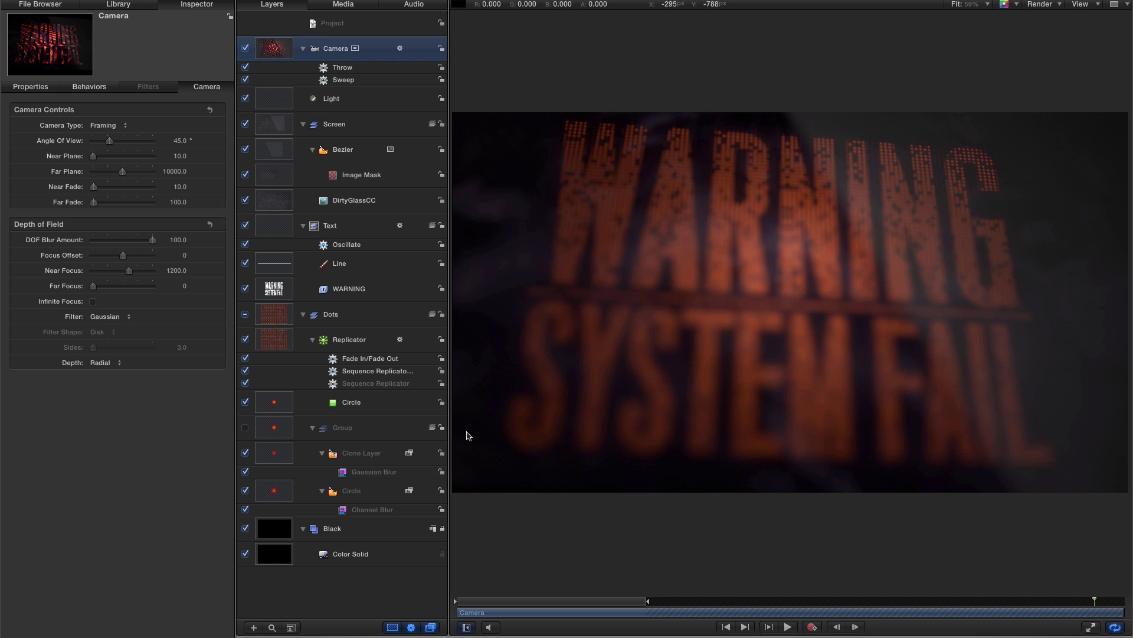
click(726, 626)
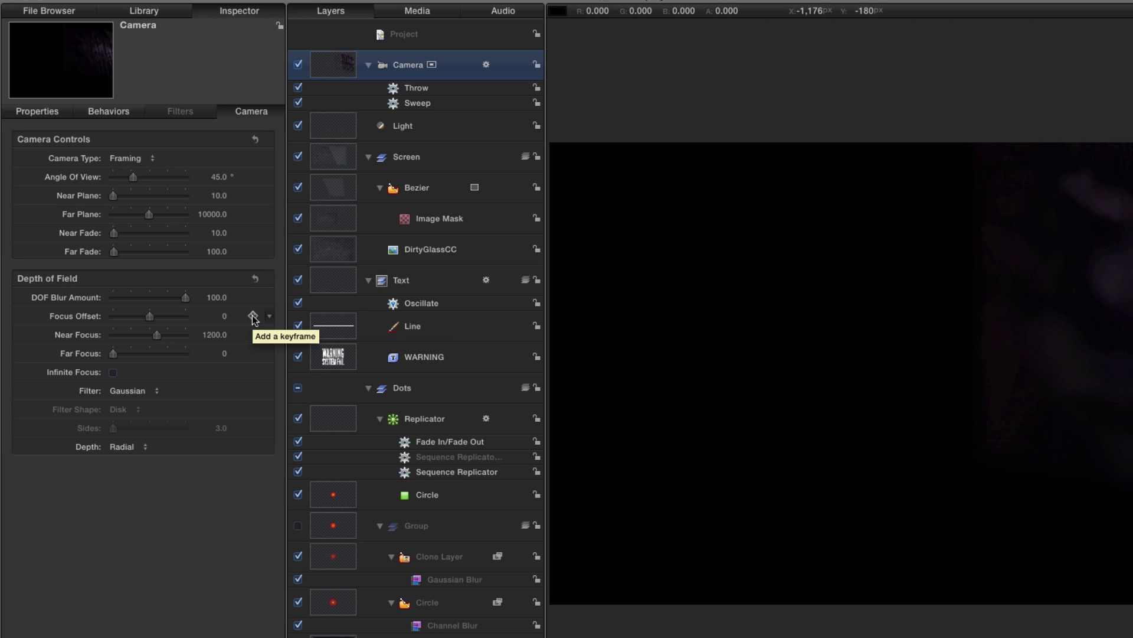
Step: Keyframe the Camera's Focus Offset at the first frame with a value of 100
click(253, 317)
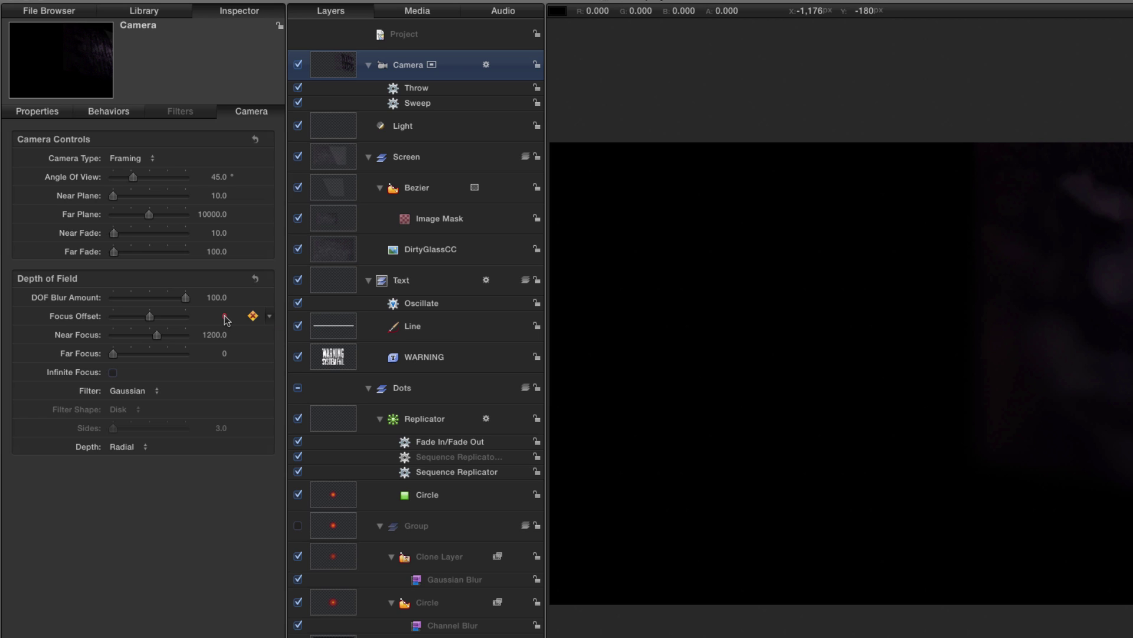
click(224, 317)
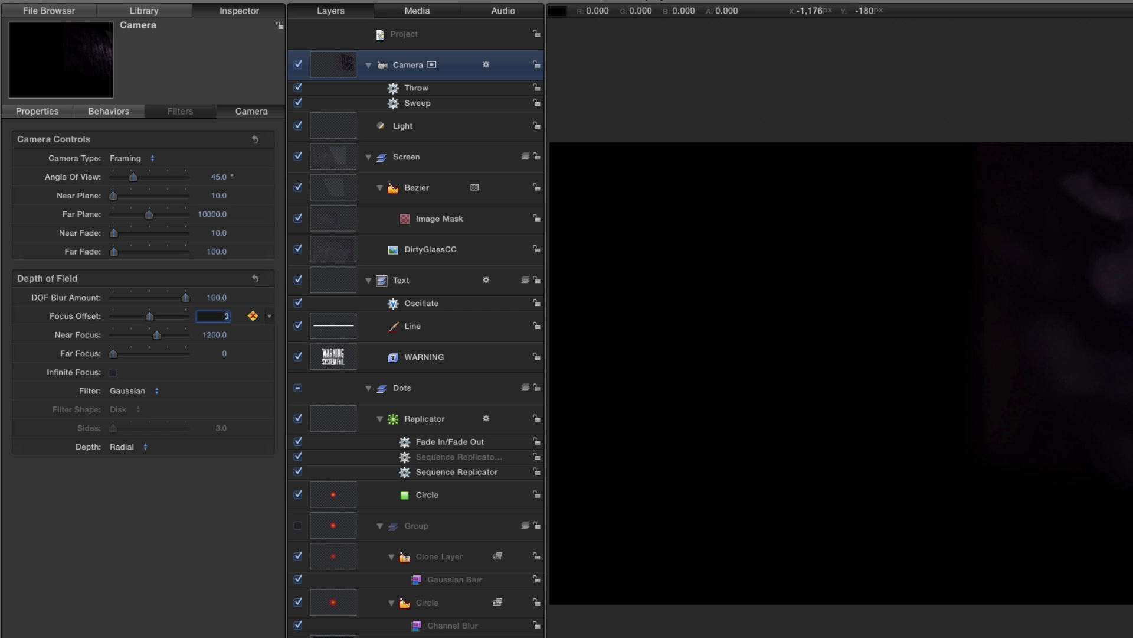
key(Return)
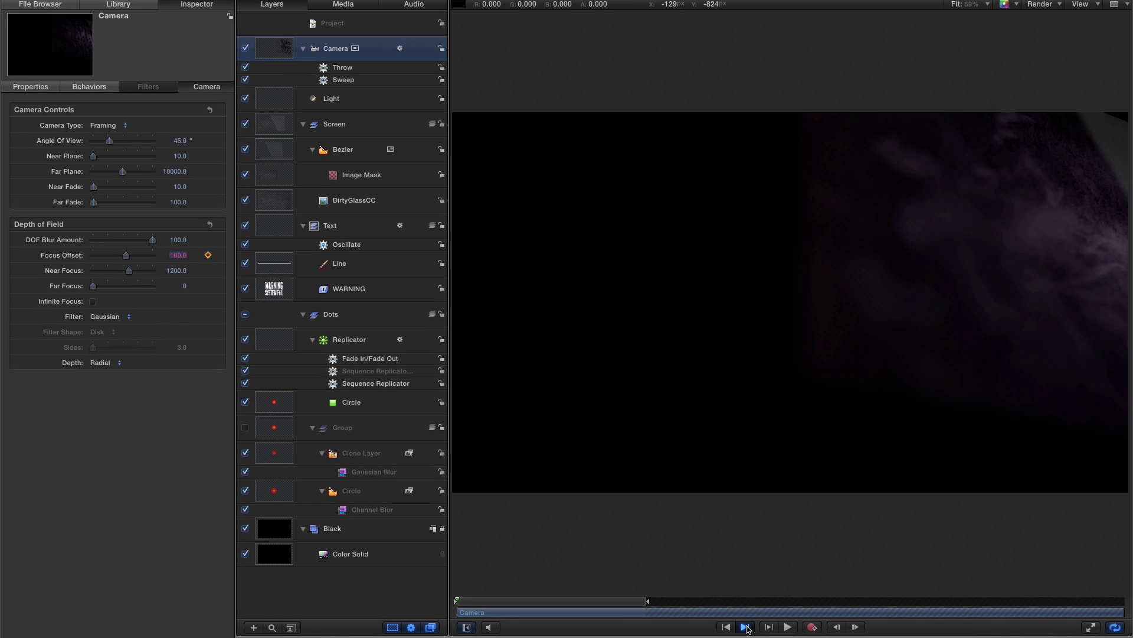
Step: Keyframe the Camera's Focus Offset at -100 on the last frame and play the animation to preview the focus shift
click(747, 629)
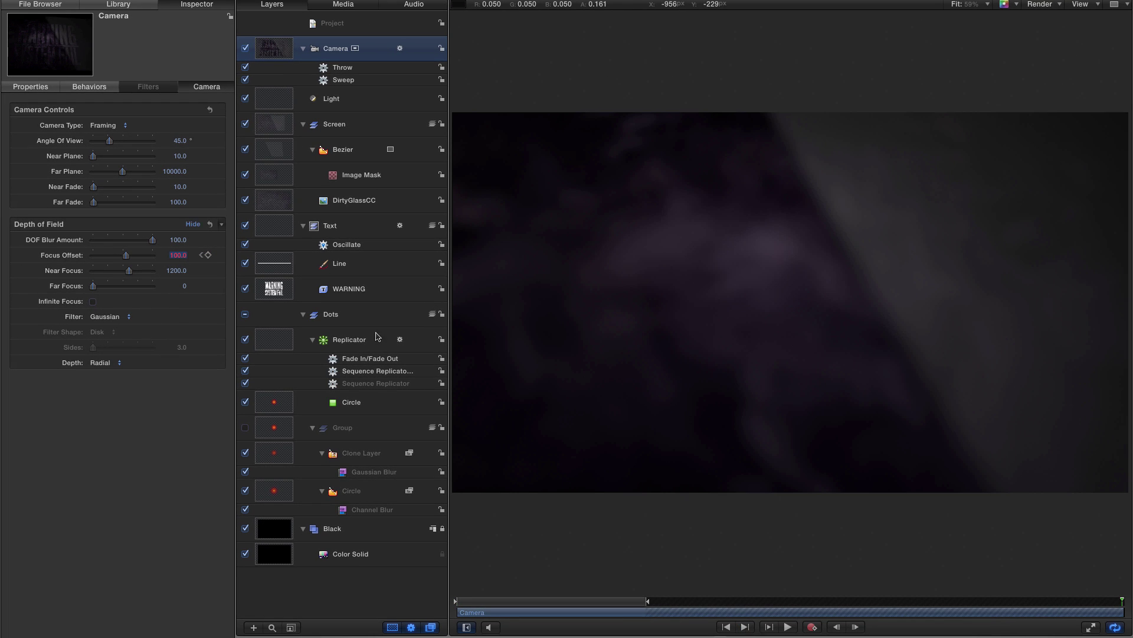
click(178, 255)
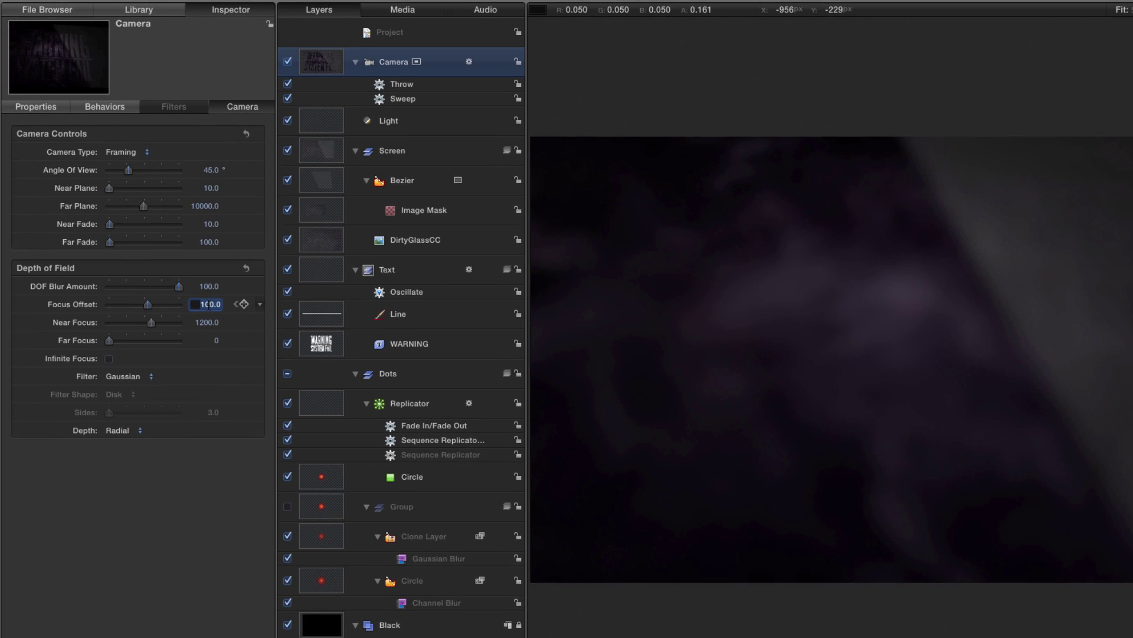
key(BackSpace)
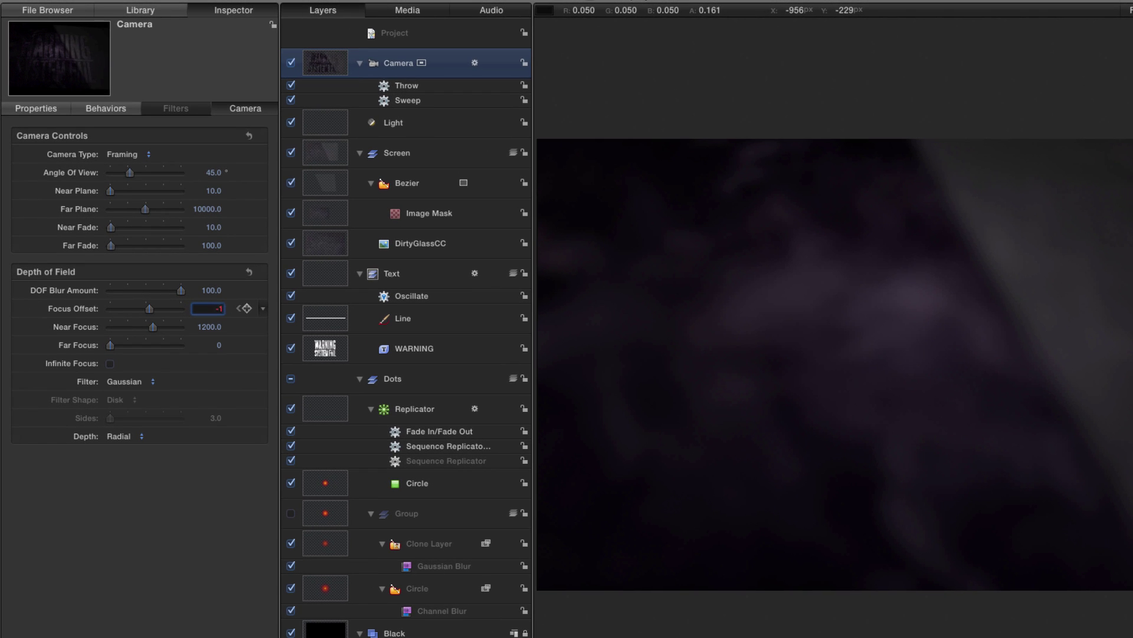
text(00)
key(Return)
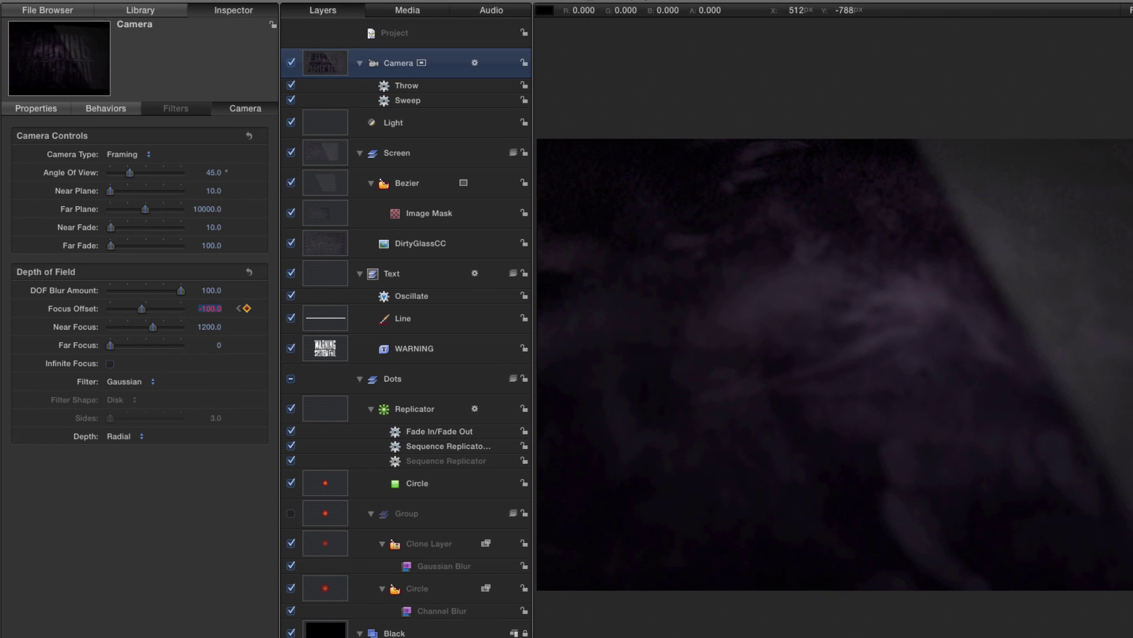
key(space)
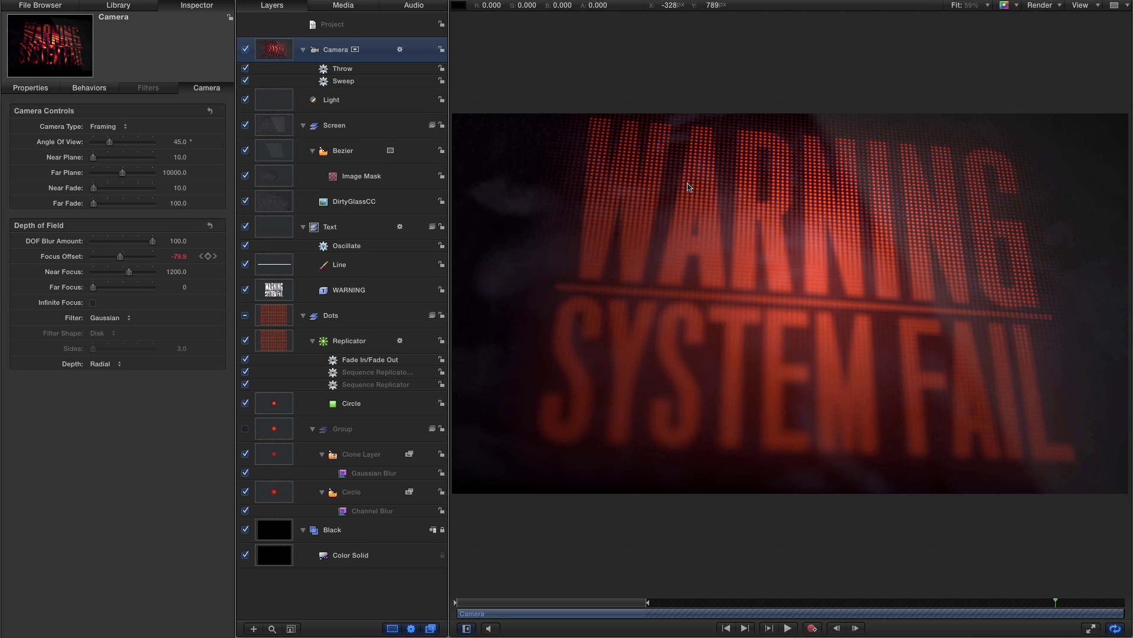
Step: Change the outline brush color of the source Circle in the hidden dot Group to blue
click(275, 344)
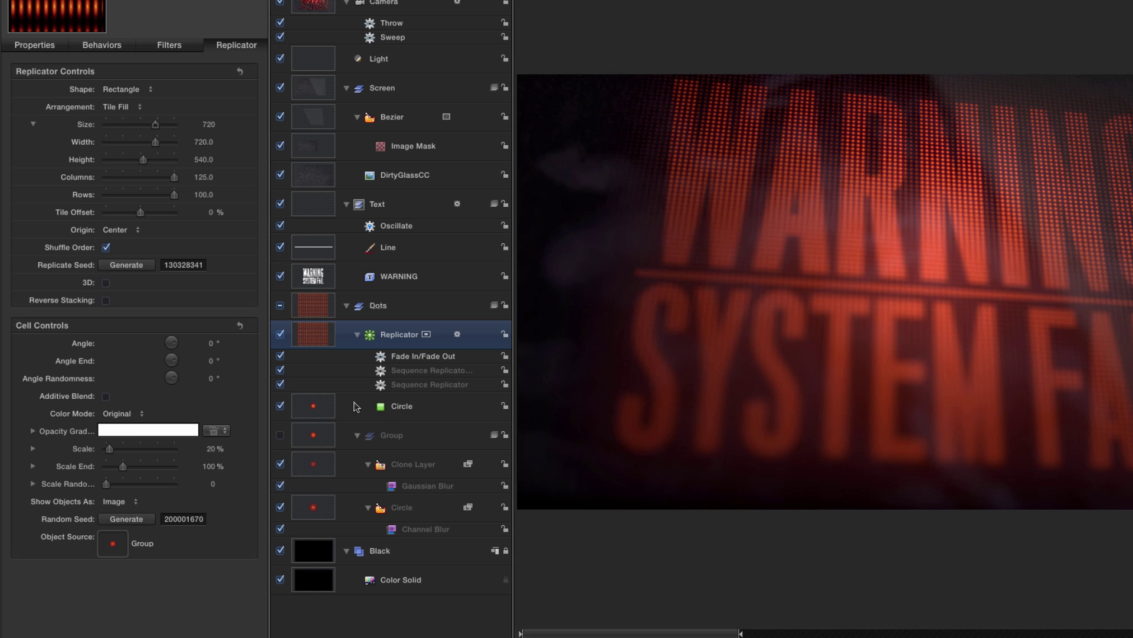
click(382, 413)
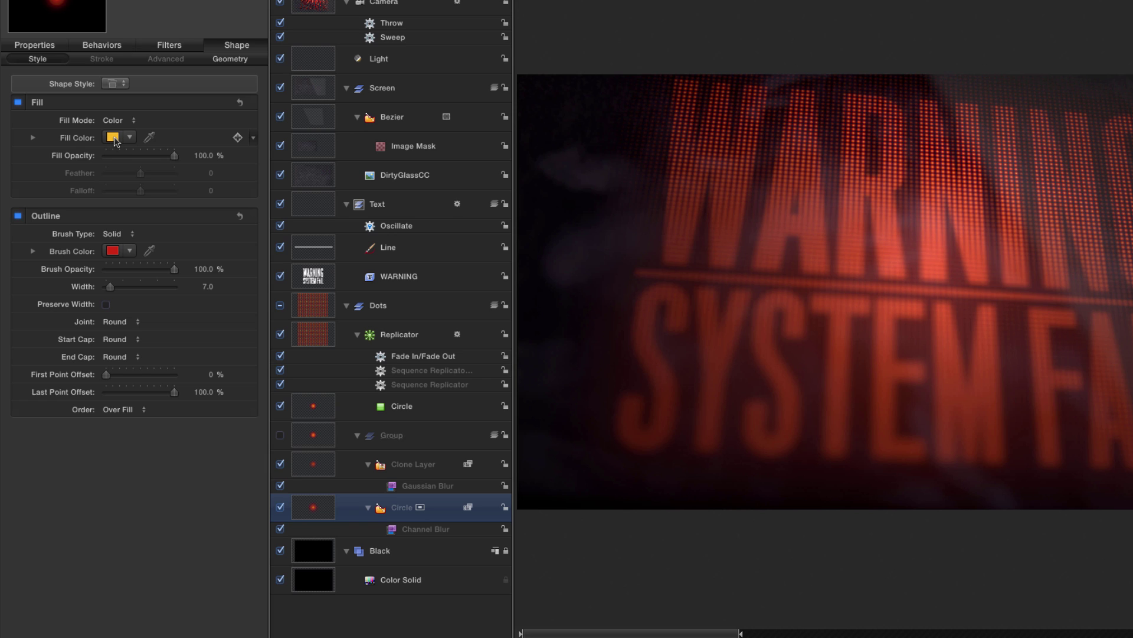
click(113, 250)
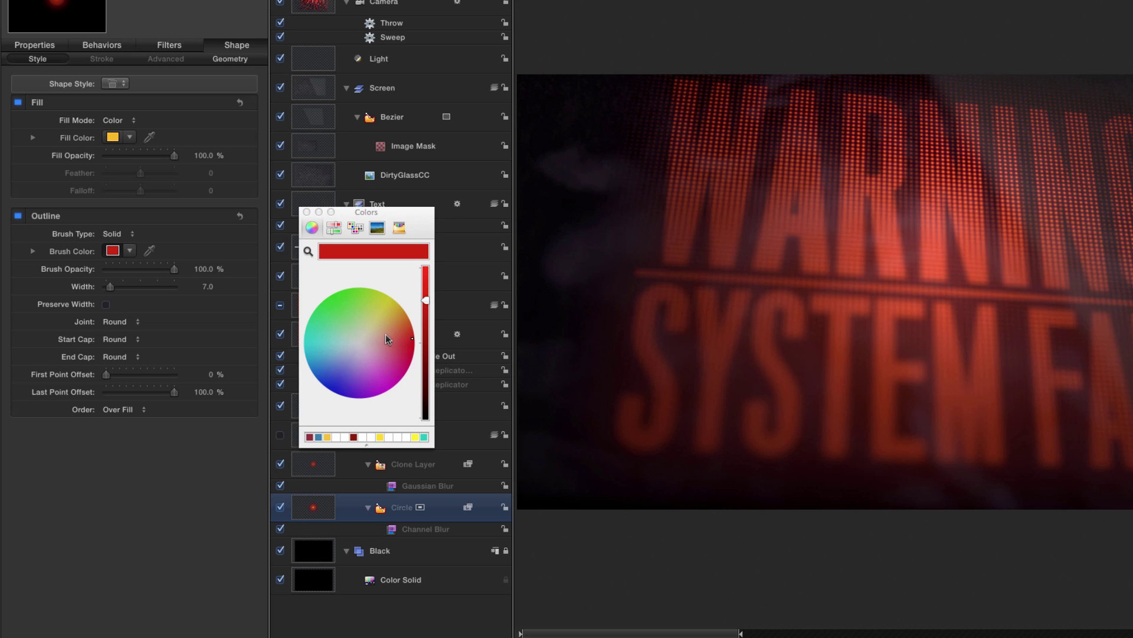
drag(385, 334, 310, 400)
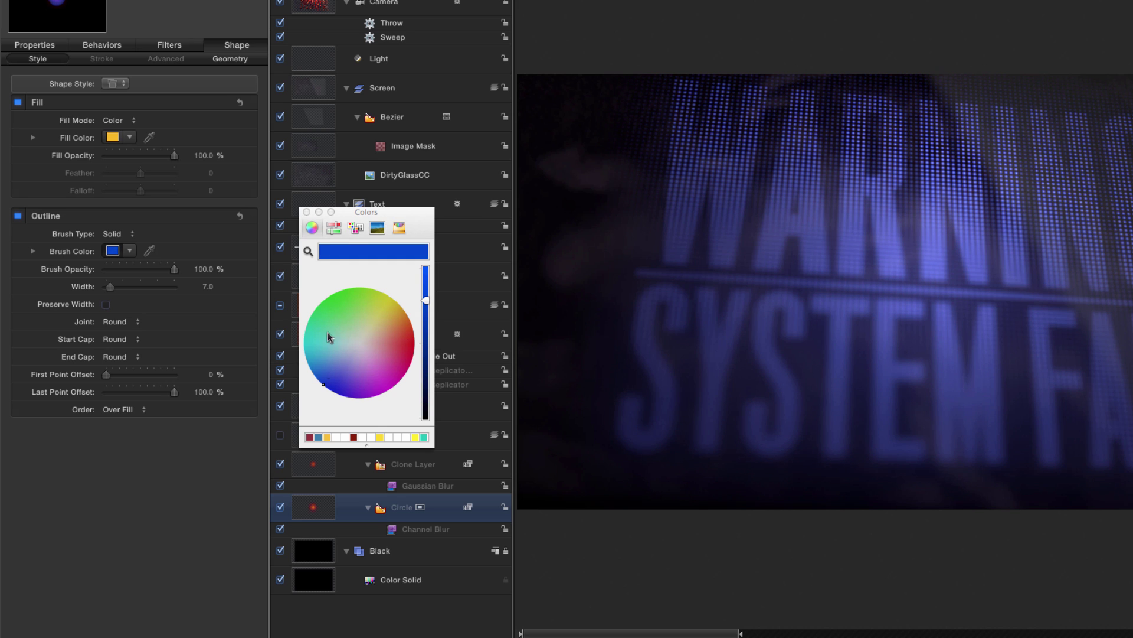
Step: Change the source Circle's fill color to white and close the color picker
click(112, 134)
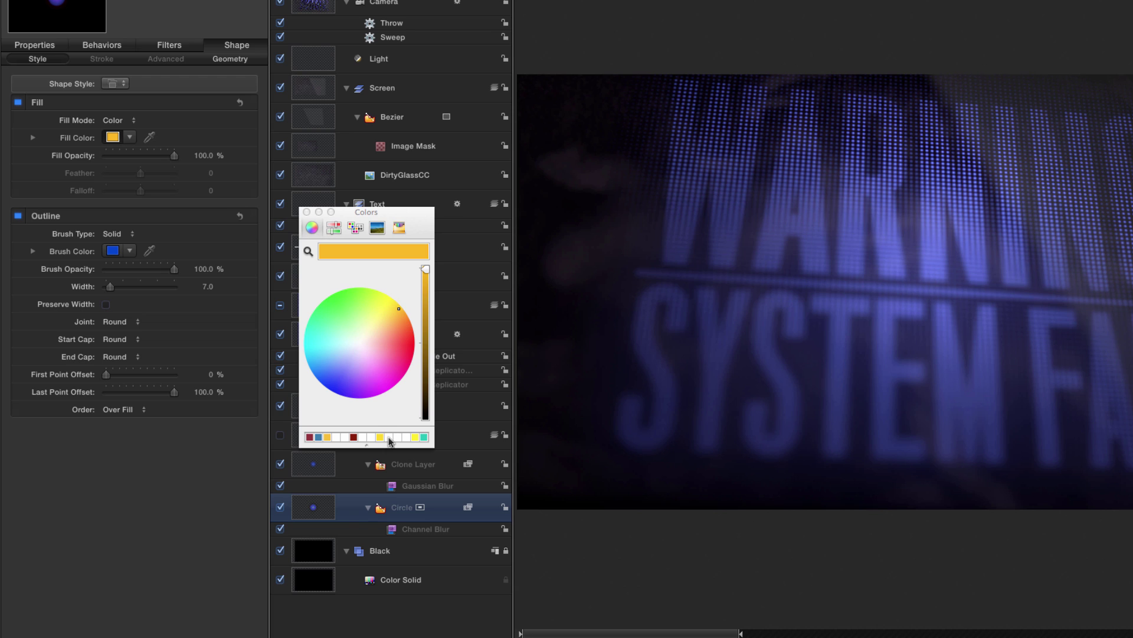
click(389, 437)
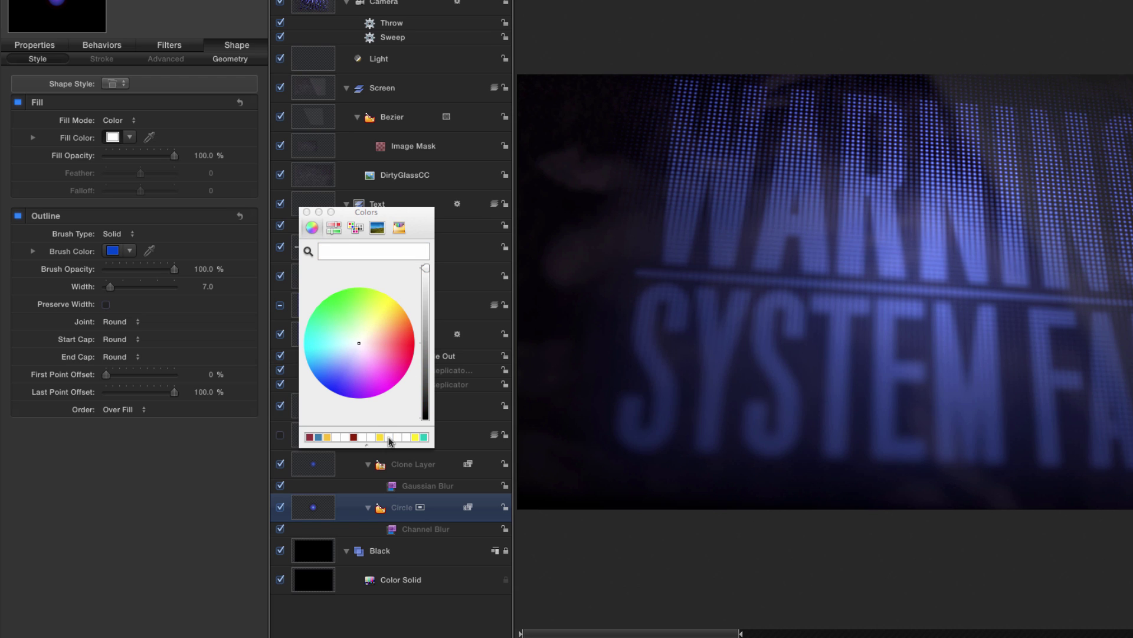
click(307, 212)
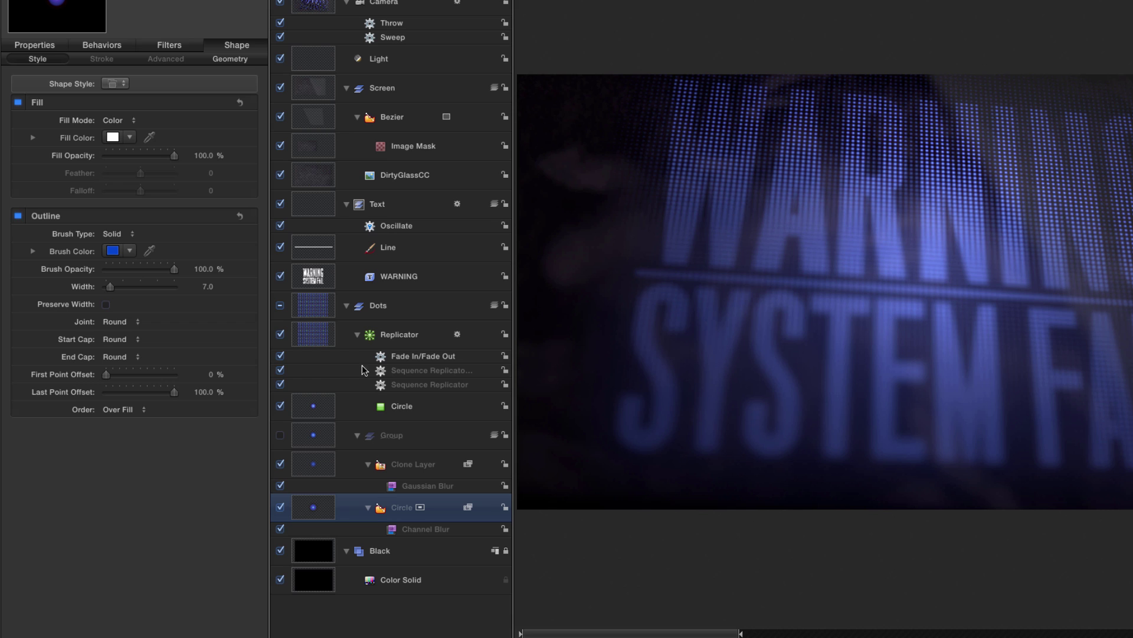
Step: Try a denser dot grid on the Replicator with 175 columns and 150 rows
click(321, 334)
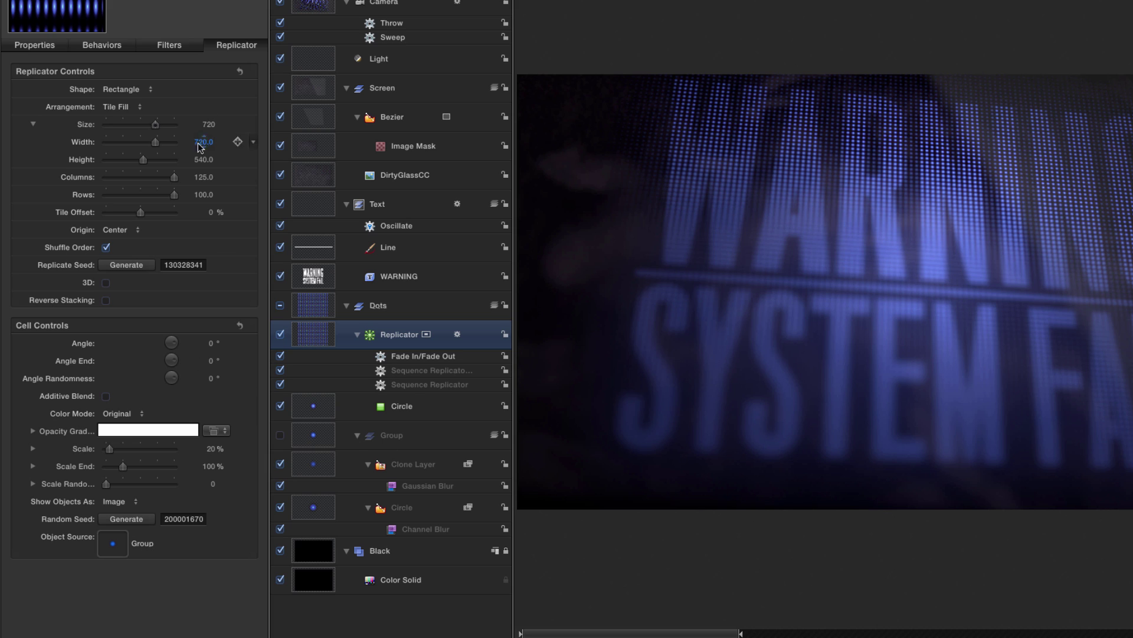
click(203, 177)
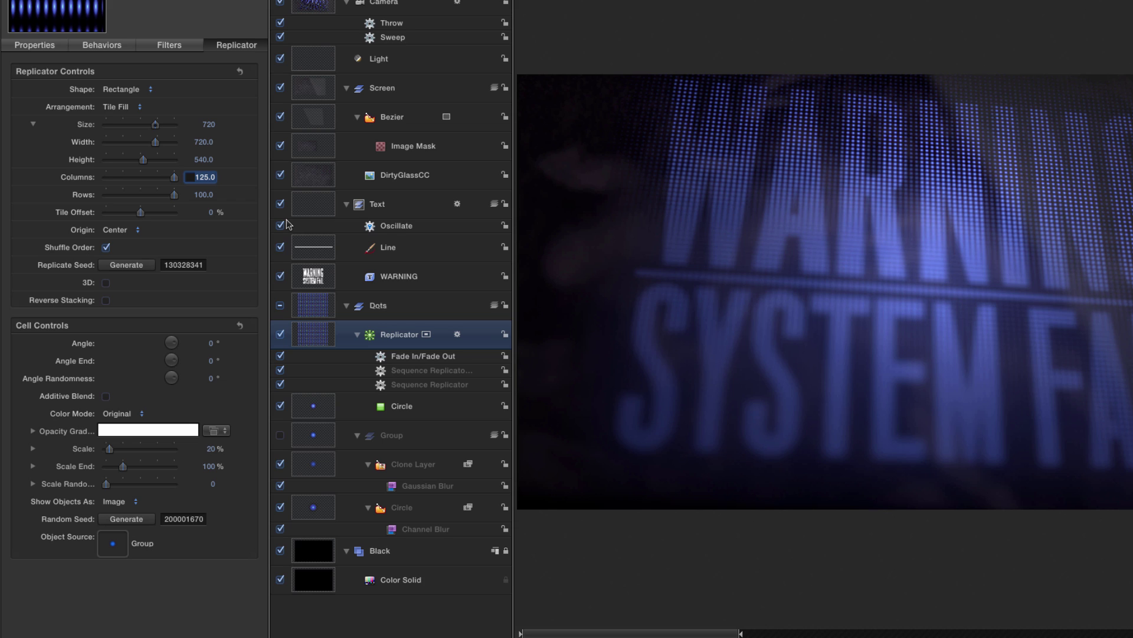
text(175)
key(Tab)
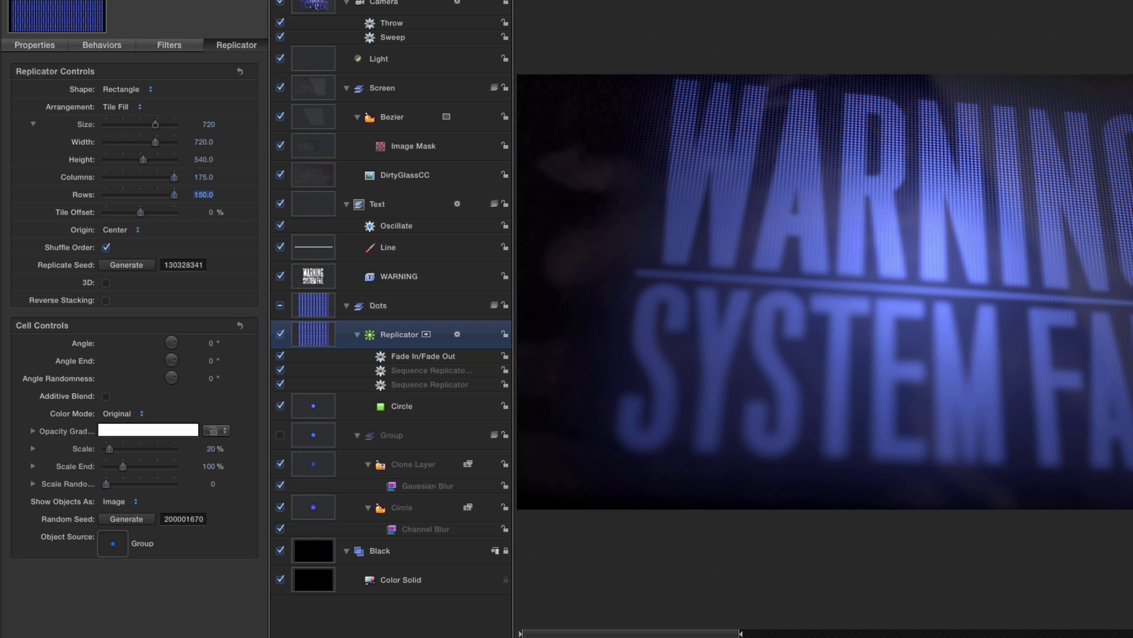
Step: Set the Replicator's dot grid to 75 columns and 50 rows
click(203, 178)
text(75)
key(Tab)
text(50)
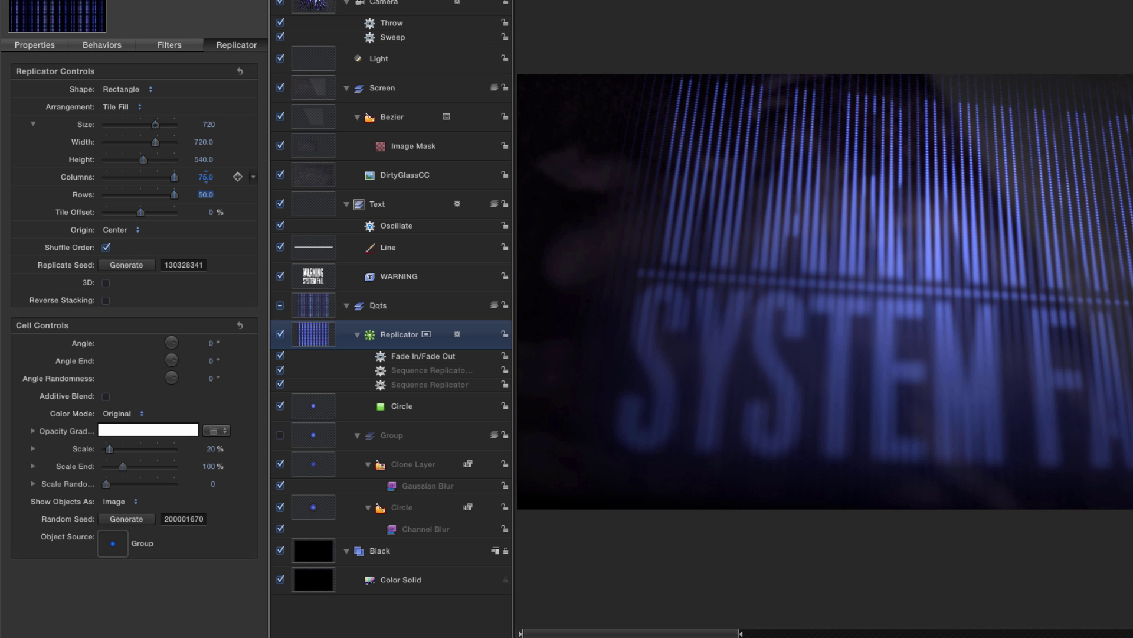